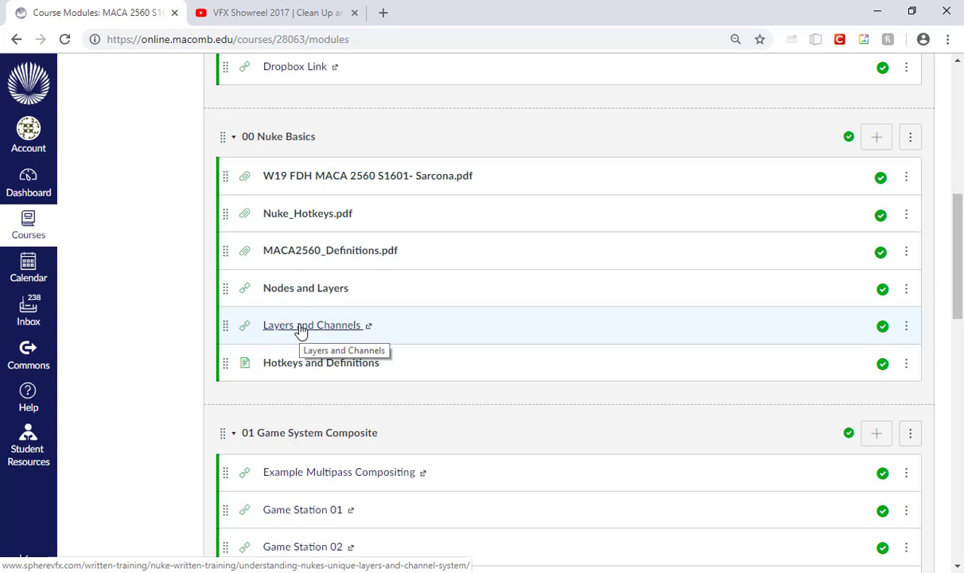
- Look through the course modules from 00 Nuke Basics down to 04 HDR Map Rebuild
scroll(301, 330, down, 3)
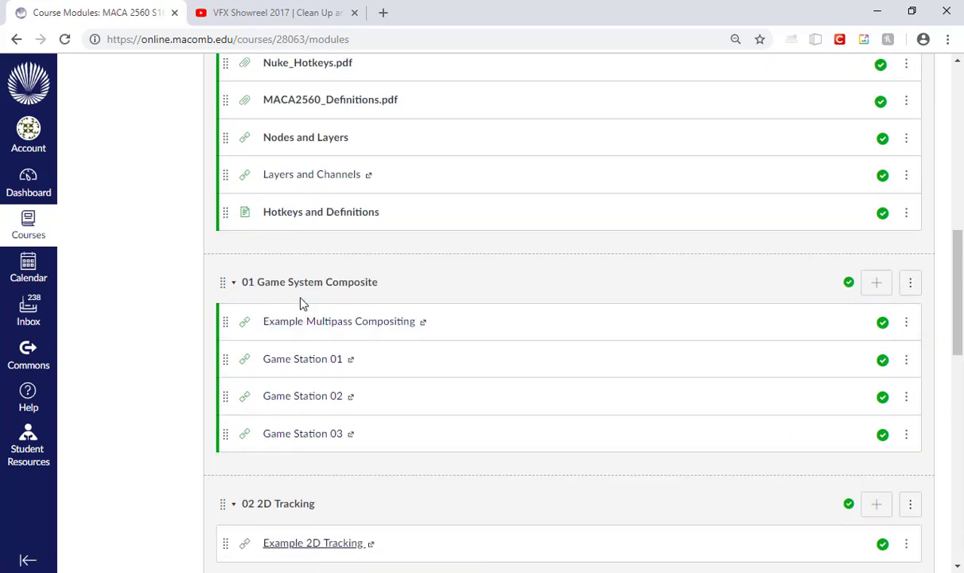
scroll(302, 306, down, 3)
scroll(301, 303, down, 1)
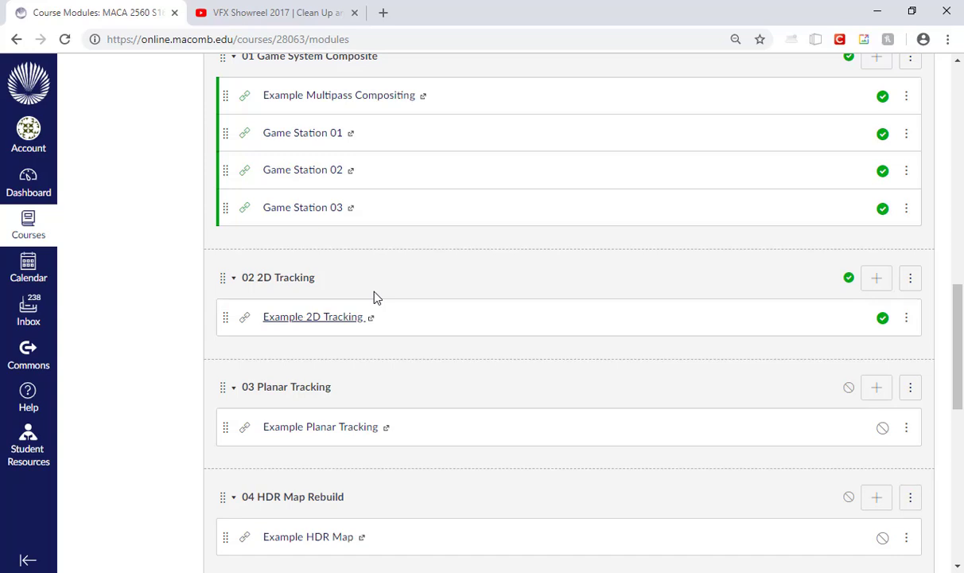
click(316, 14)
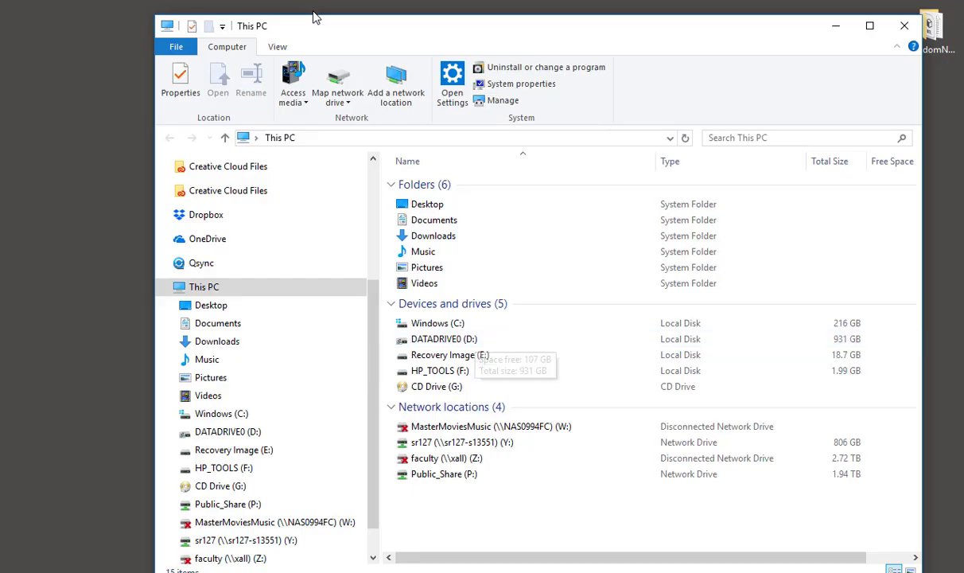
- Launch Adobe After Effects CC 2018
key(super)
text(after)
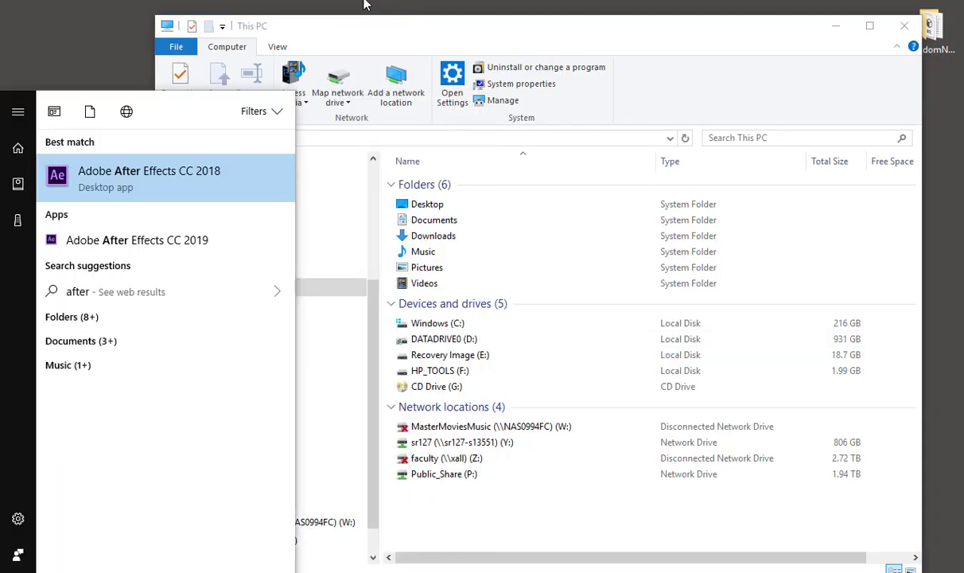
click(206, 180)
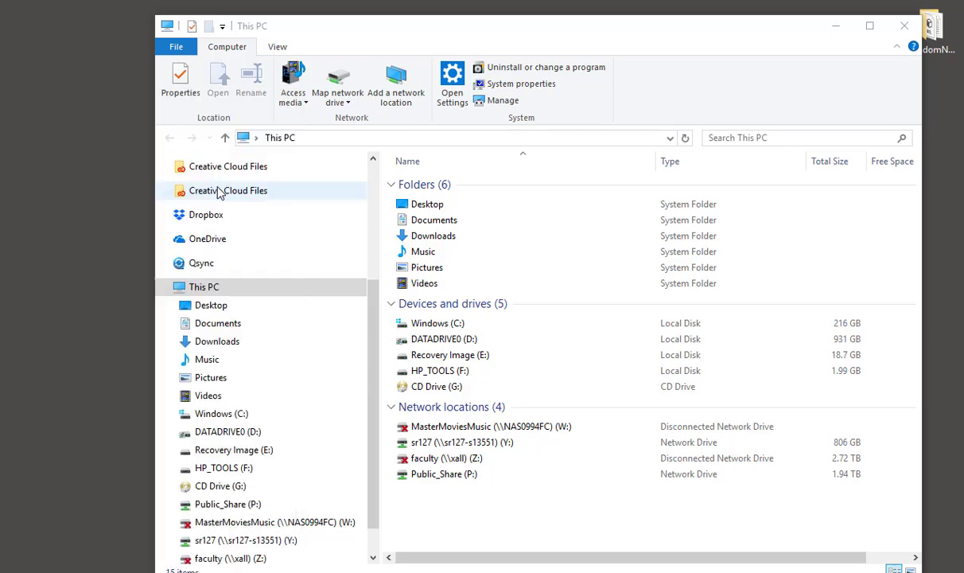
- Look into the TGW2018 folder on DATADRIVE0 (D:) and return to the drive's root
double_click(460, 340)
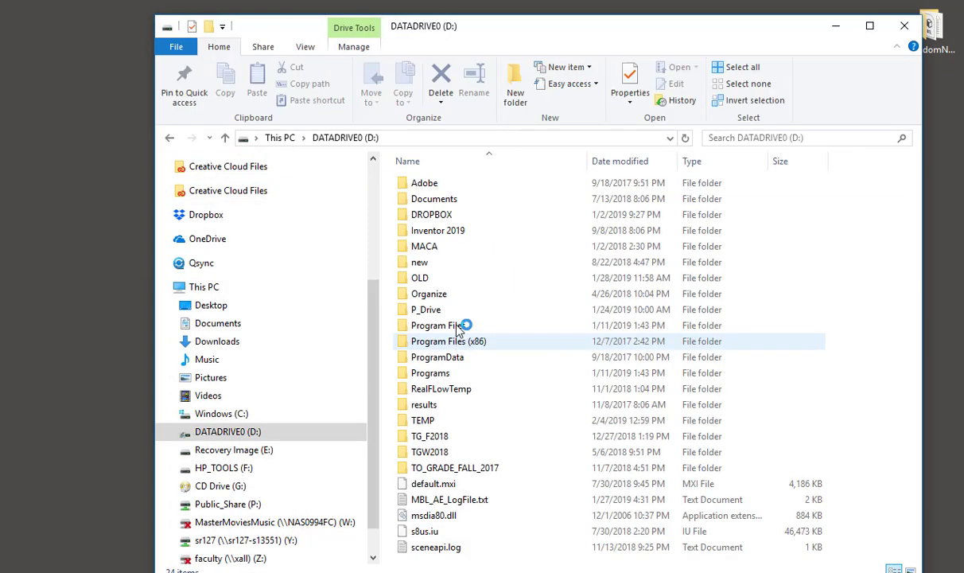
double_click(434, 454)
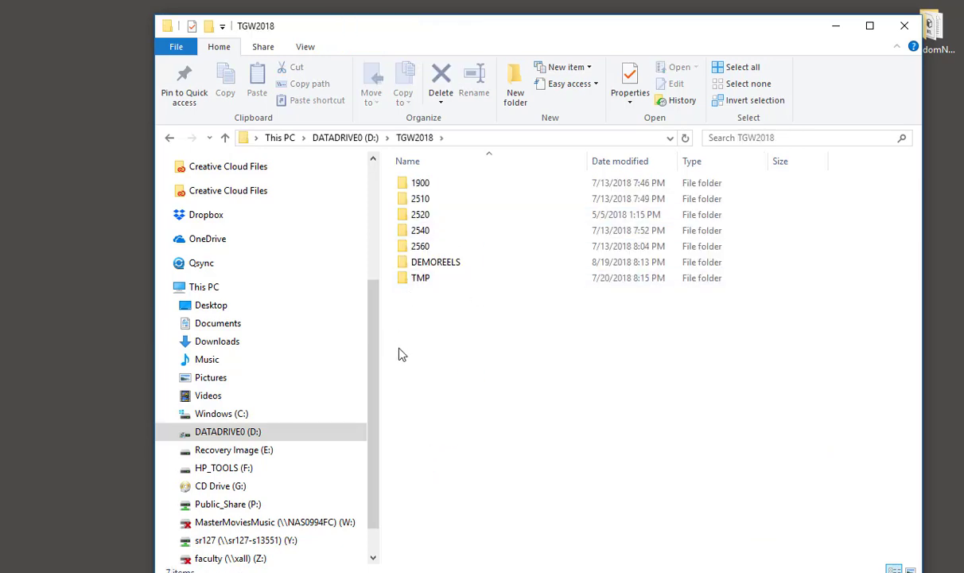
key(alt+Left)
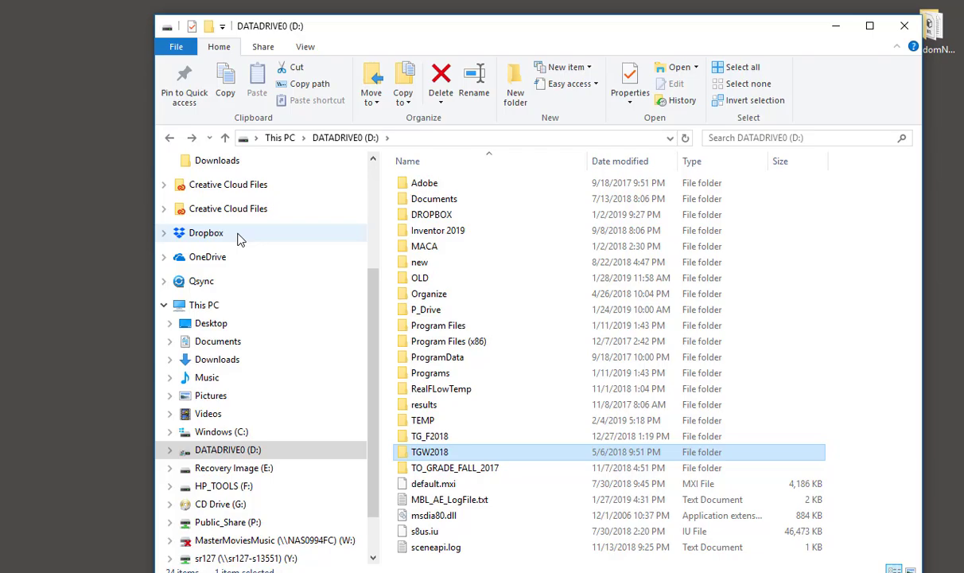
- In After Effects, compare the two imported clips' properties and create a composition from the Venice Fishing Pier_HD_031 footage
key(alt+Tab)
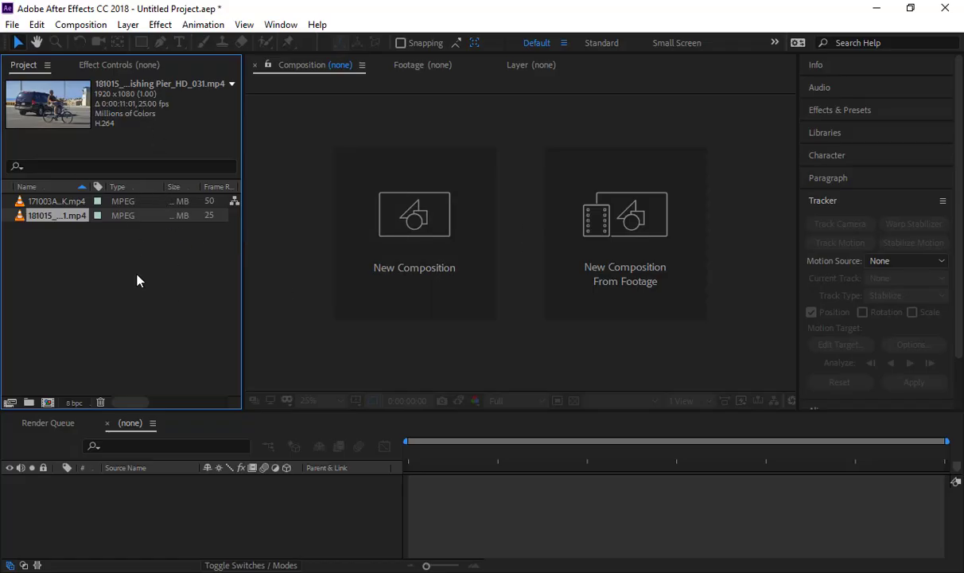
click(62, 202)
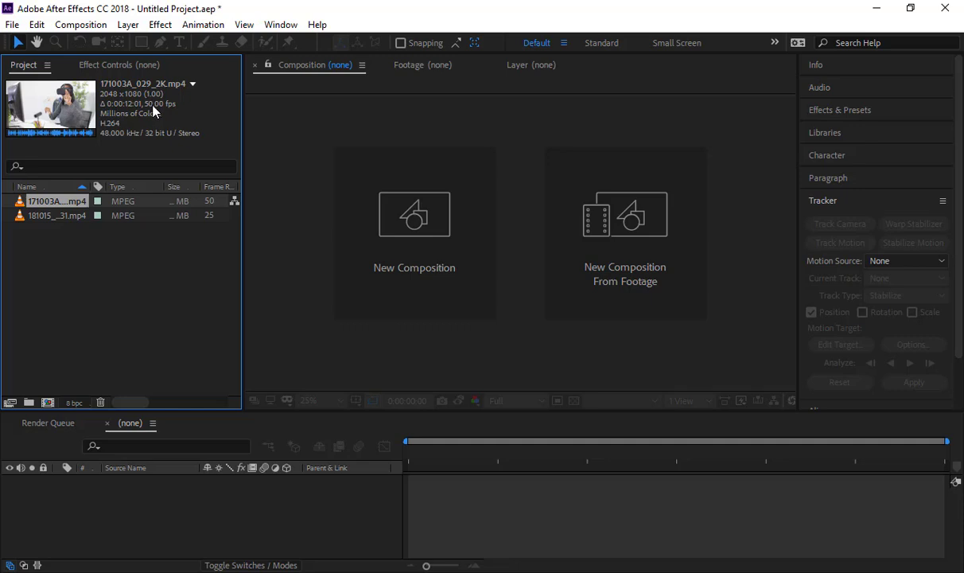
click(51, 219)
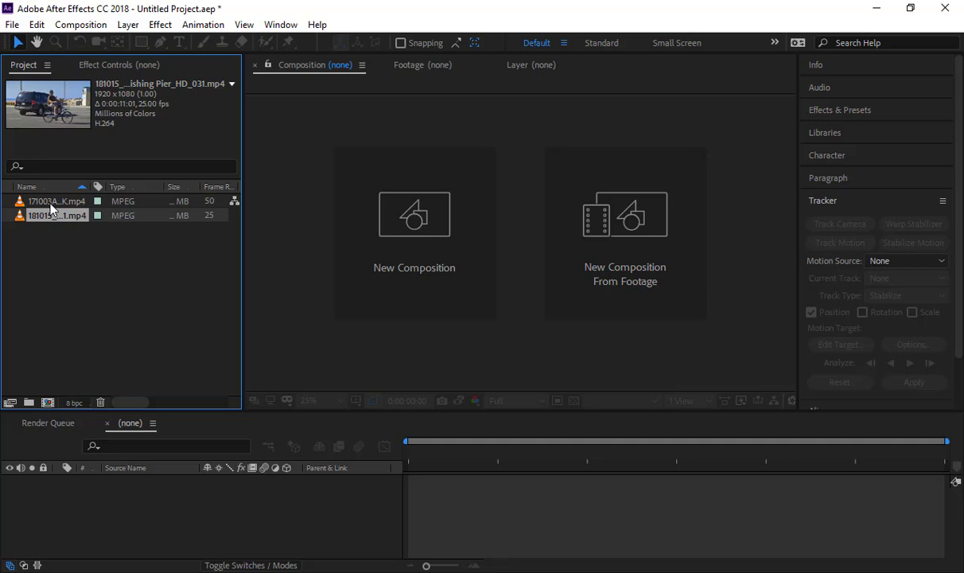
click(50, 204)
click(50, 216)
drag(51, 218, 48, 404)
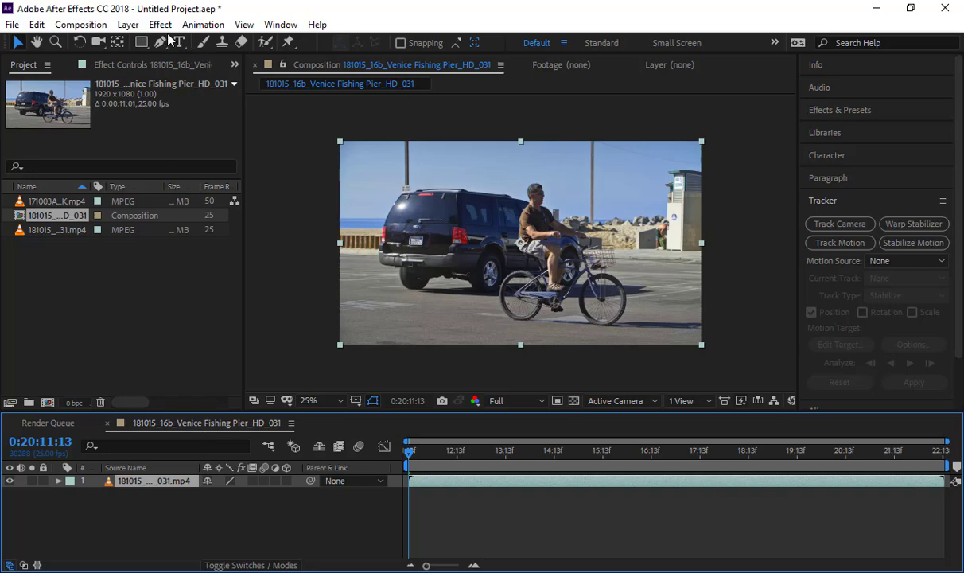
click(105, 26)
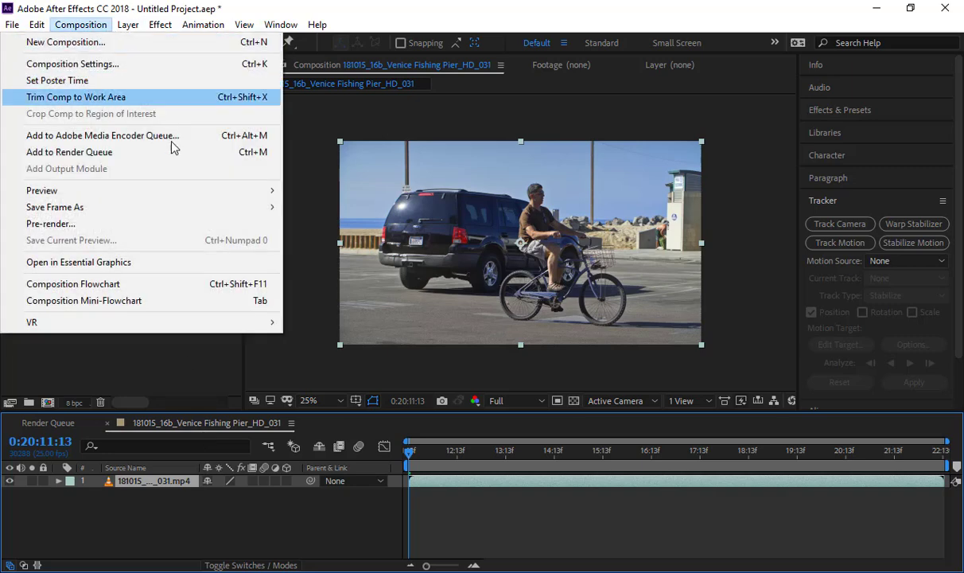
mouse_move(127, 25)
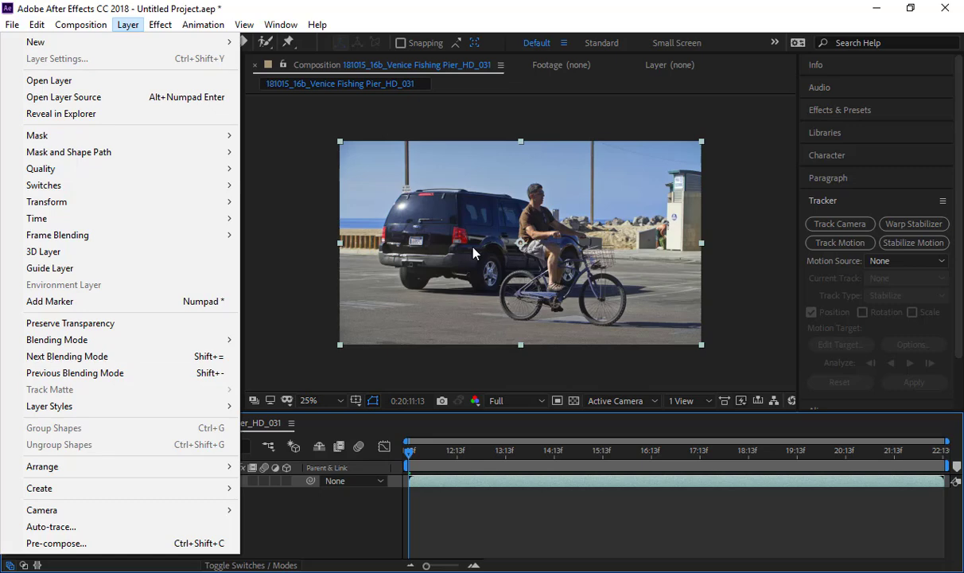
click(446, 462)
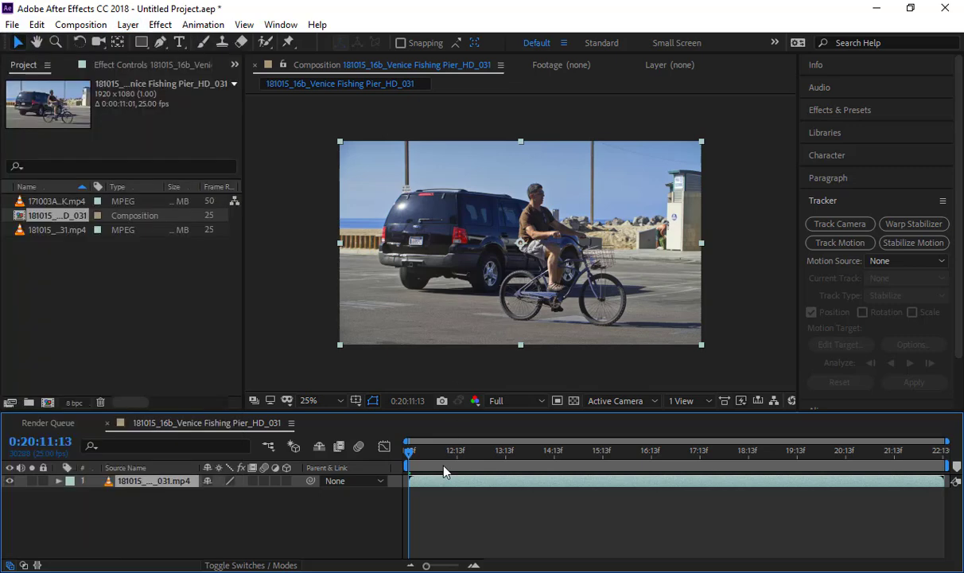
- Preview the Venice Fishing Pier composition's playback and return the playhead to its first frame
click(442, 453)
key(space)
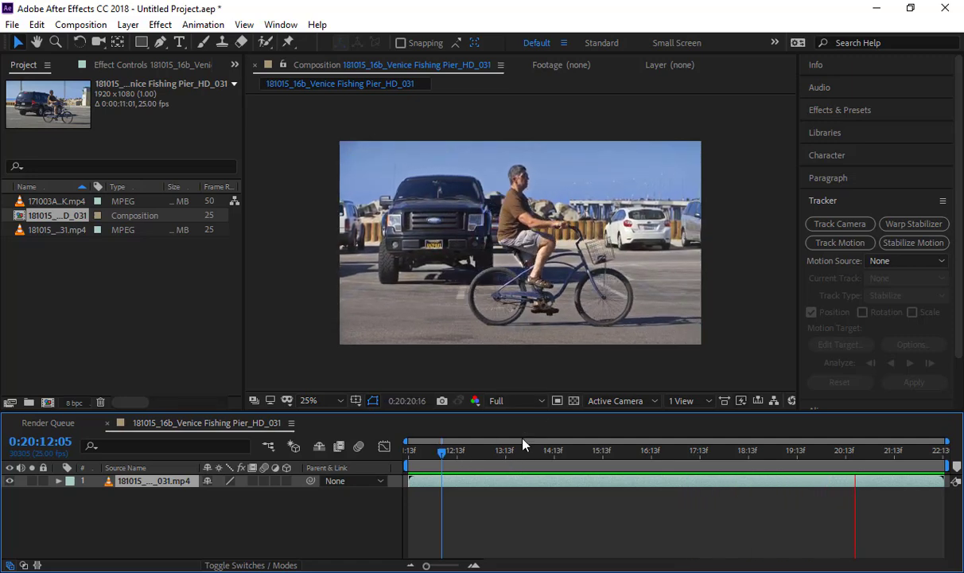
drag(511, 452, 338, 454)
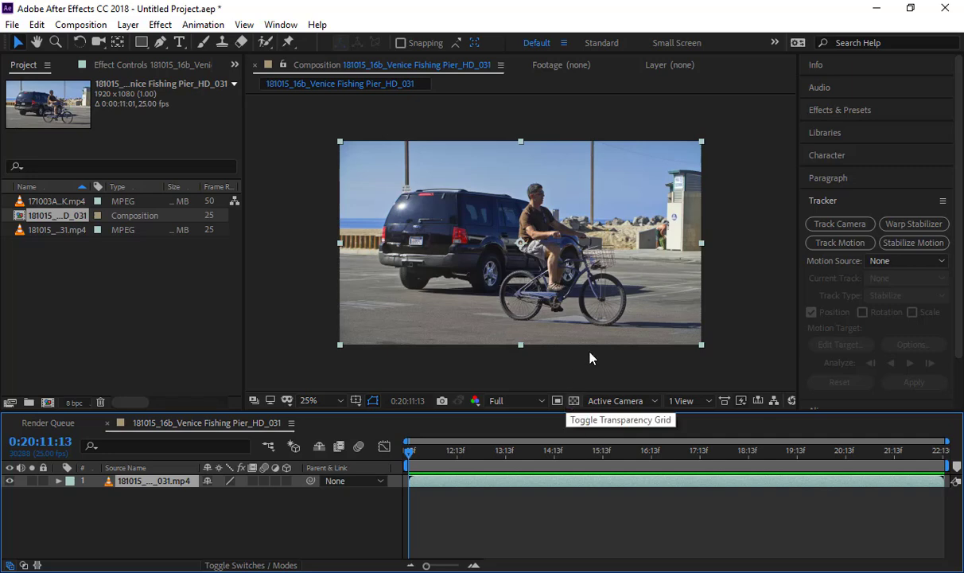
- Start Track Motion on the Venice Fishing Pier layer and compare its Layer view with the composition view
click(813, 205)
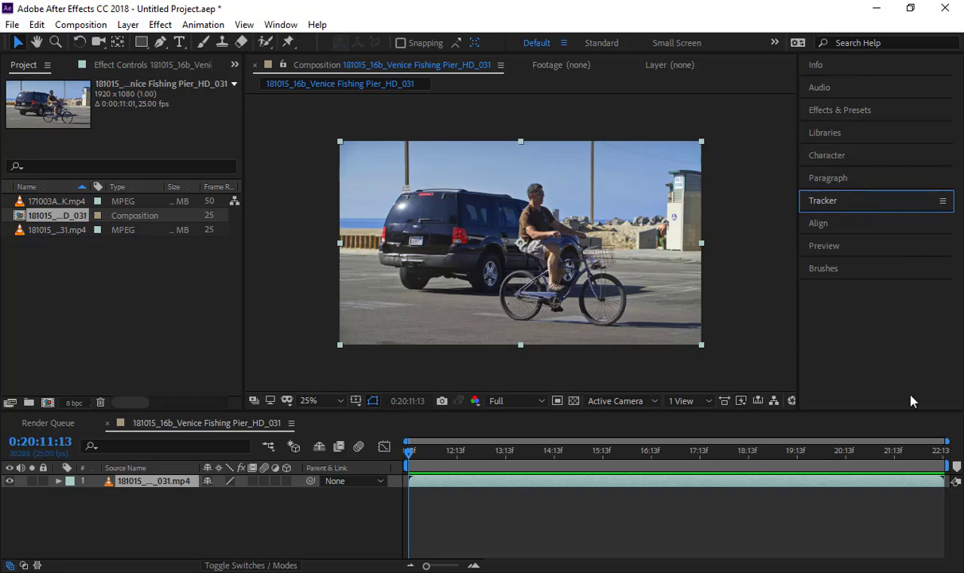
click(846, 206)
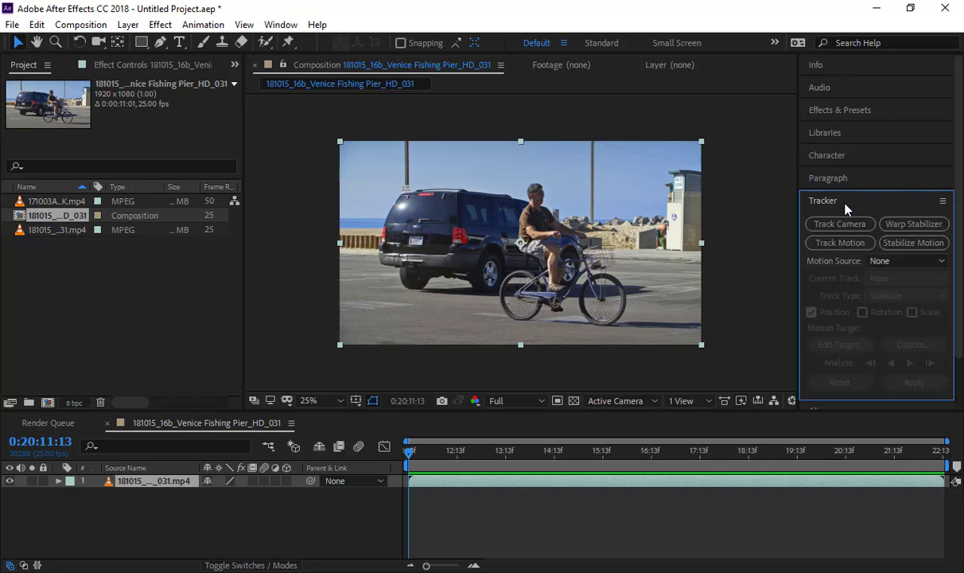
click(293, 20)
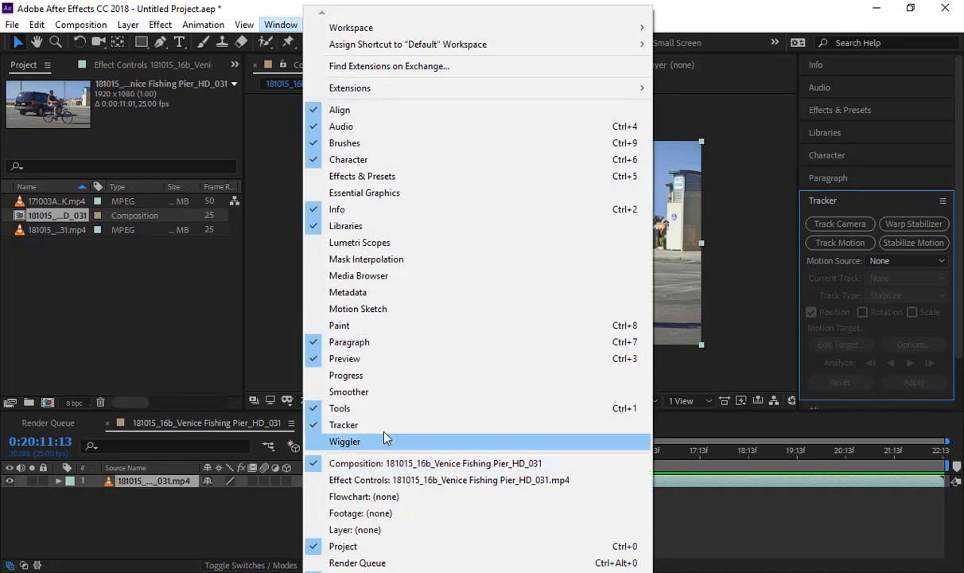
click(884, 389)
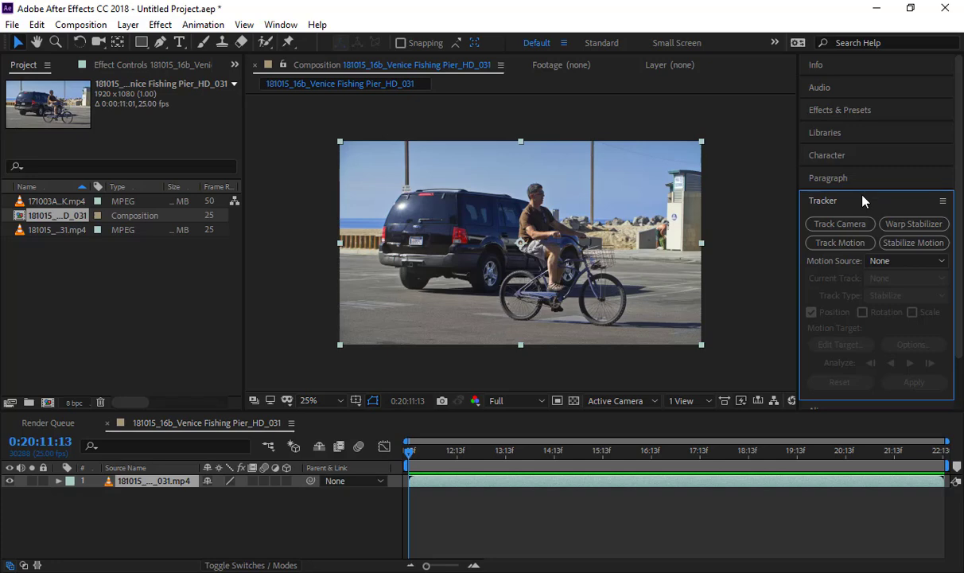
click(840, 244)
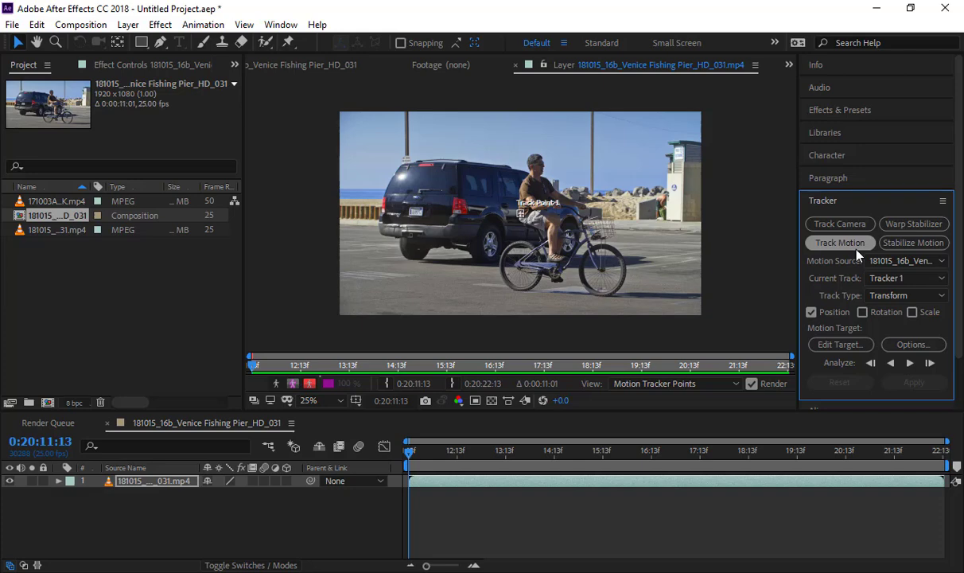
click(309, 67)
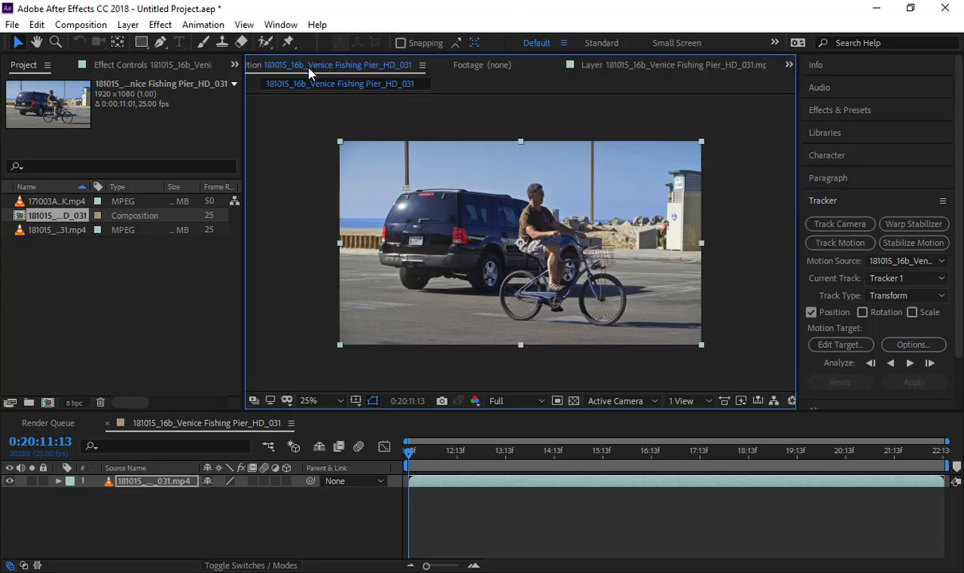
click(700, 67)
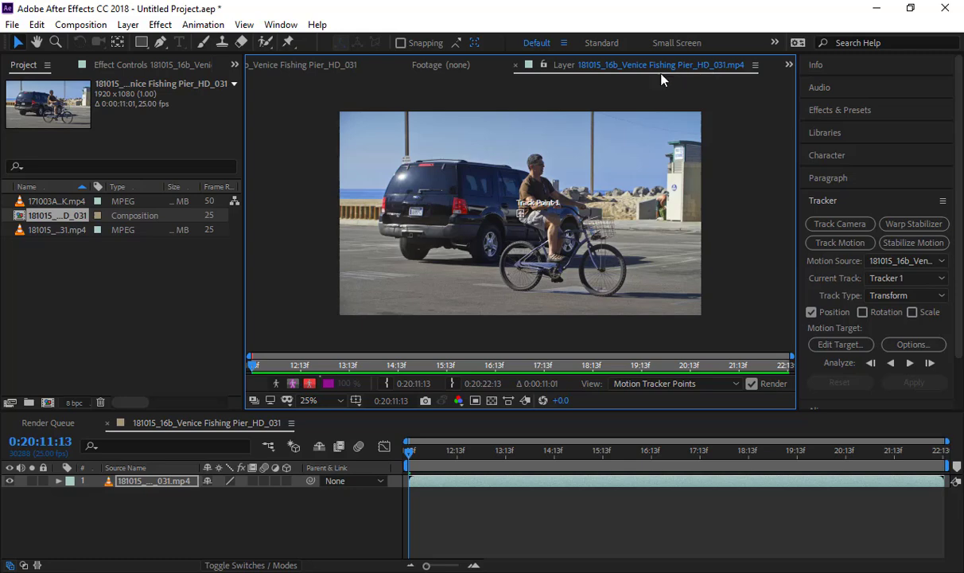
- Examine Track Point 1's inner and outer boxes up close against the full bicycle shot
scroll(531, 191, up, 6)
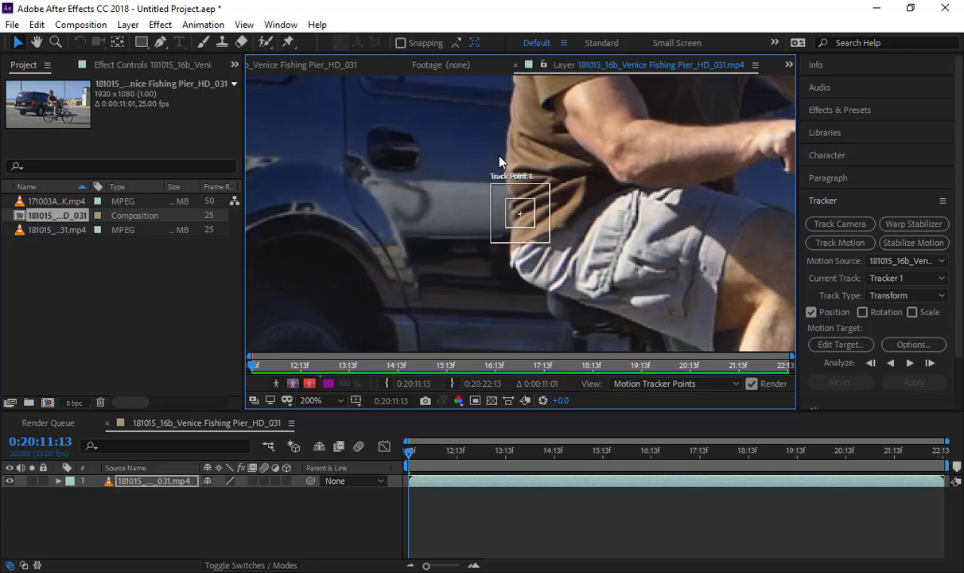
scroll(545, 166, down, 4)
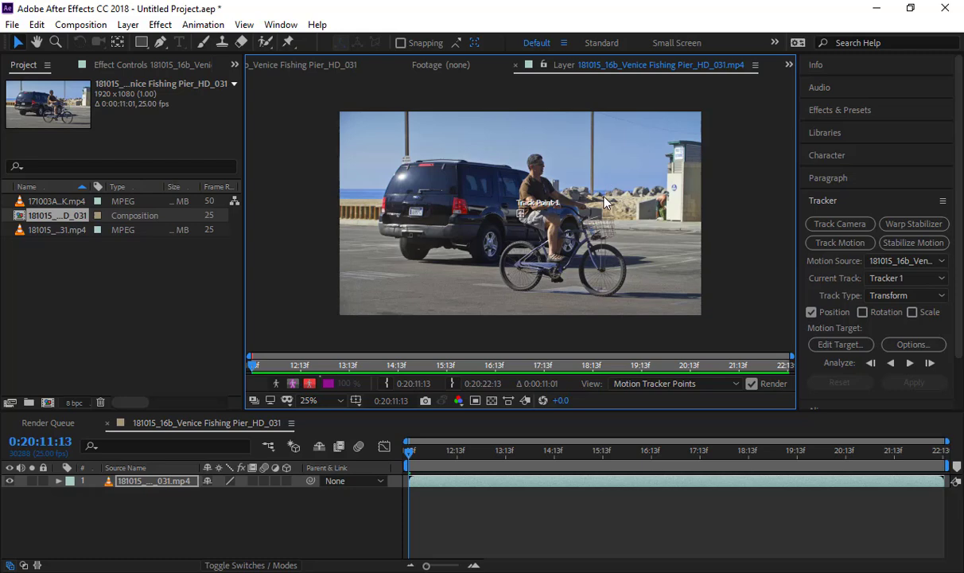
scroll(570, 178, up, 6)
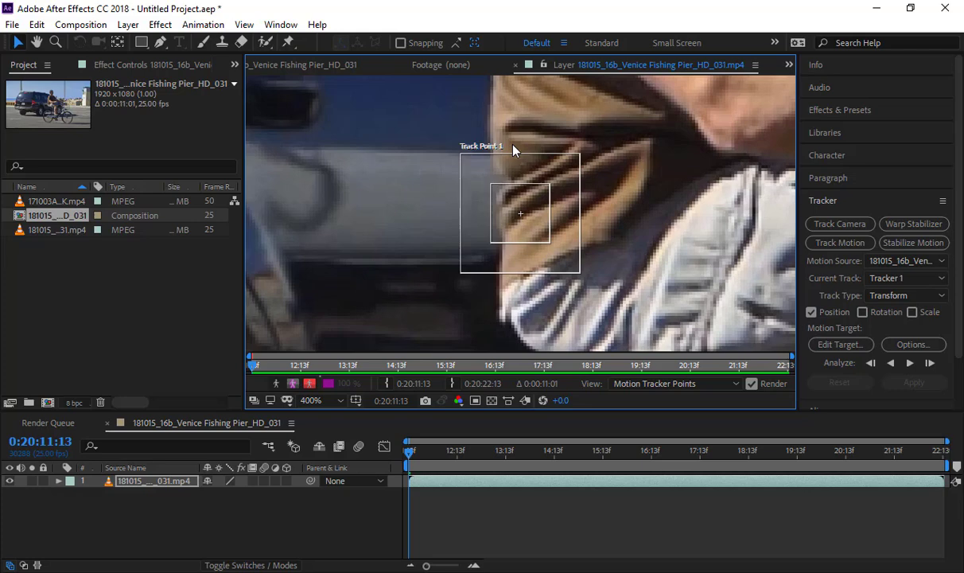
key(comma)
key(comma)
key(comma)
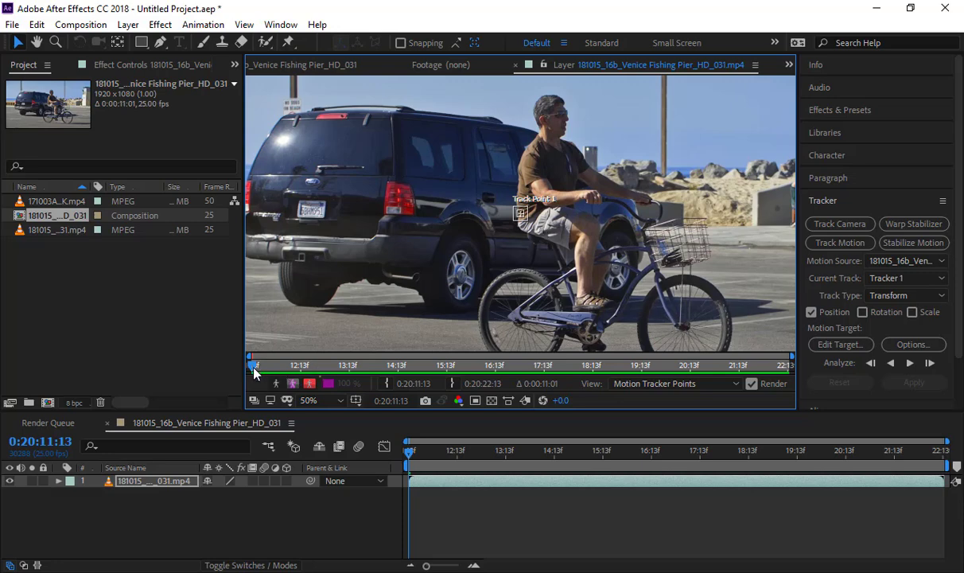
key(period)
key(period)
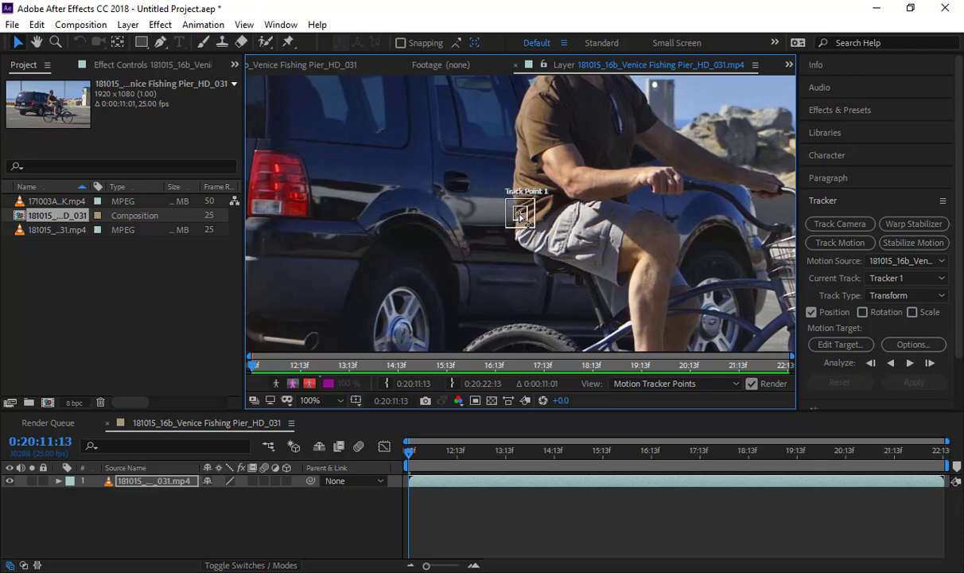
- Try placing Track Point 1 on the bicycle's front wheel hub, and undo that placement
drag(520, 217, 382, 159)
key(period)
key(period)
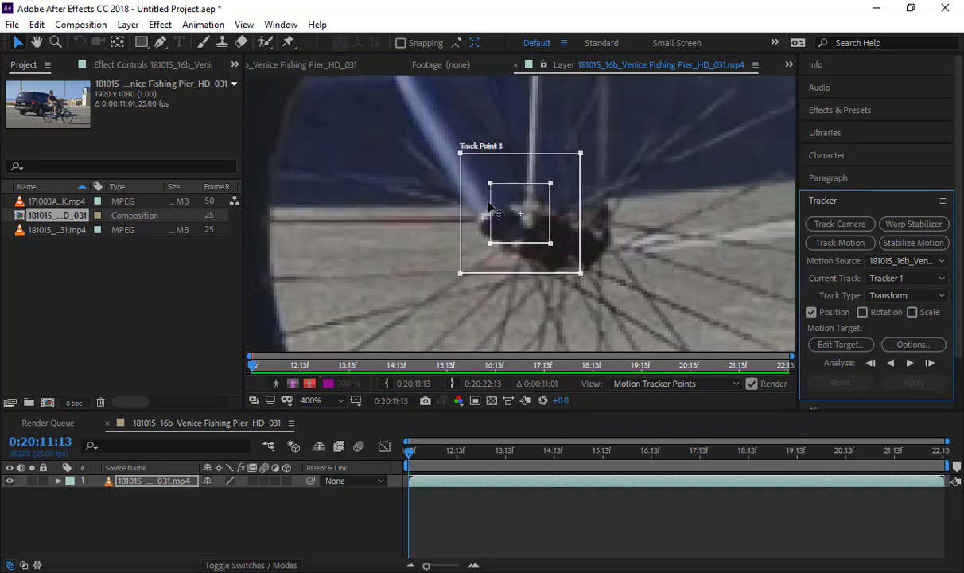
click(435, 229)
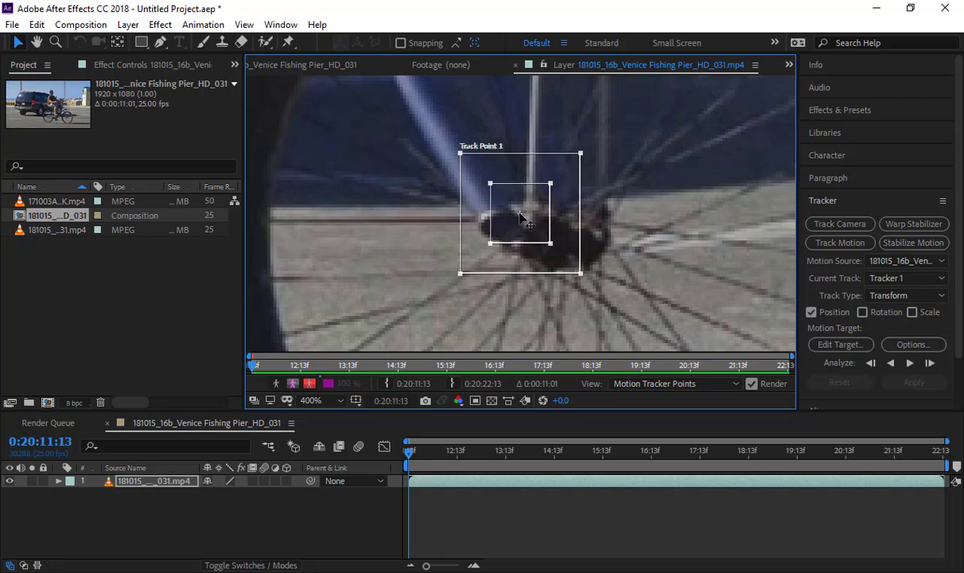
key(Delete)
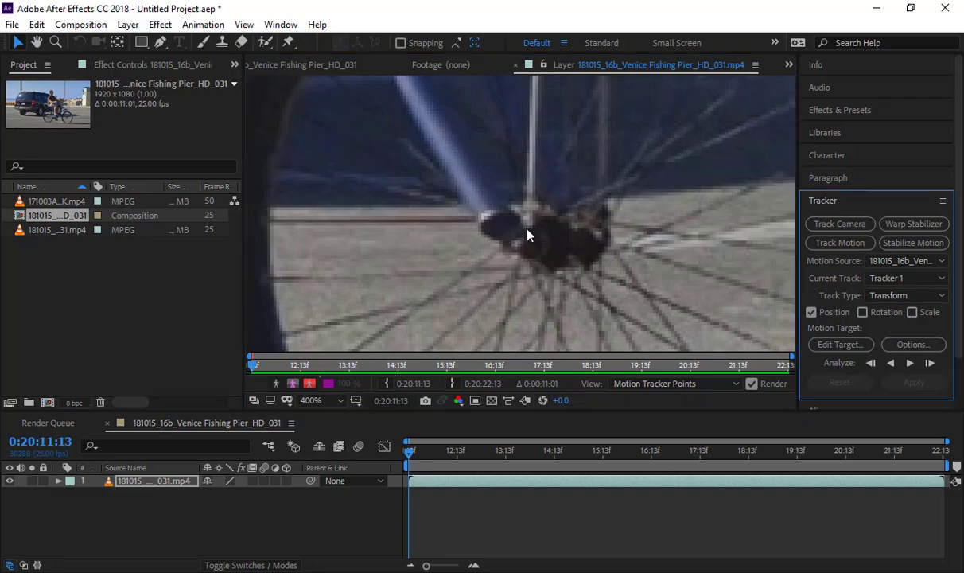
scroll(493, 216, down, 3)
scroll(447, 161, down, 2)
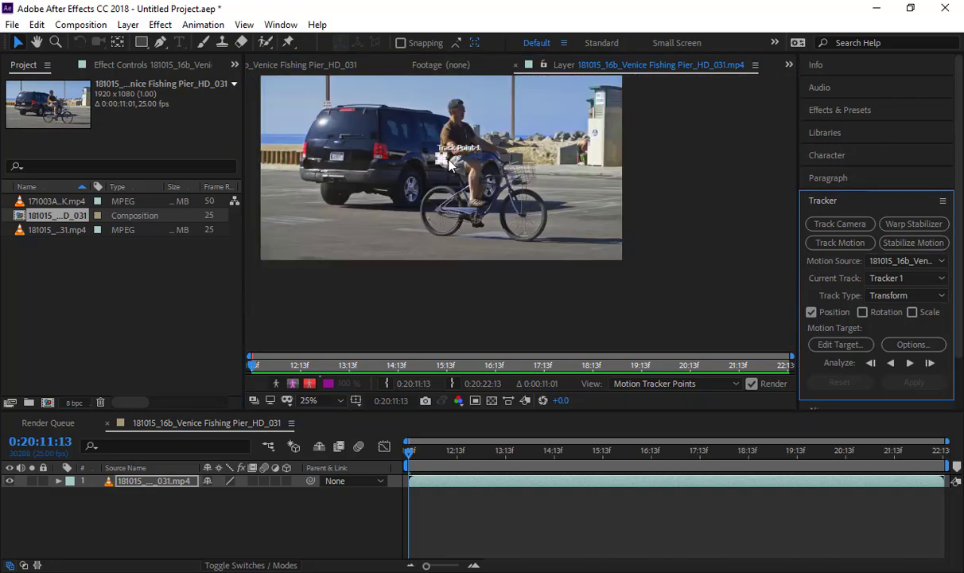
- Move Track Point 1 from the rider's waist onto the hub of the bicycle's front wheel
scroll(435, 159, up, 3)
drag(515, 212, 394, 166)
scroll(391, 168, up, 1)
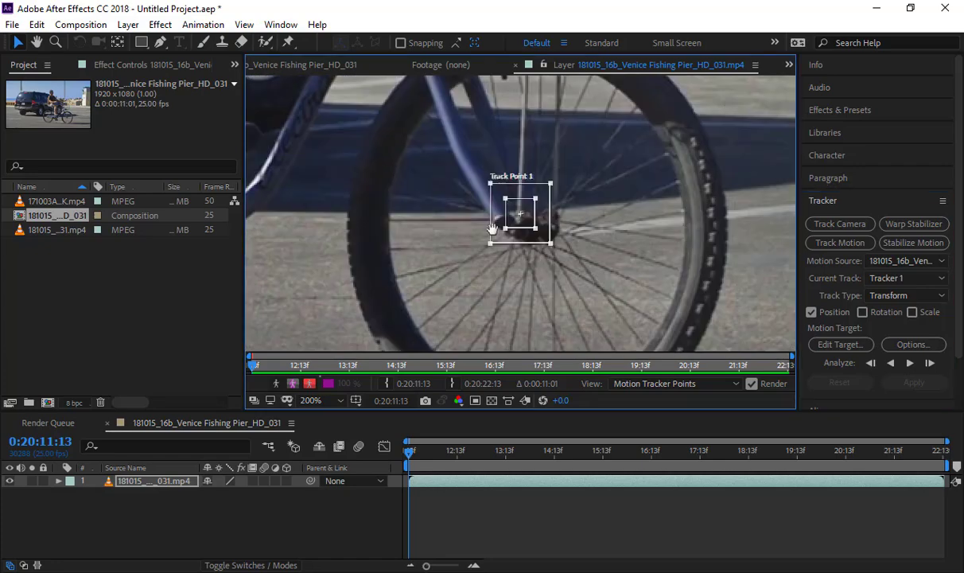
drag(497, 239, 523, 242)
scroll(522, 221, up, 1)
scroll(523, 212, up, 1)
scroll(523, 212, down, 3)
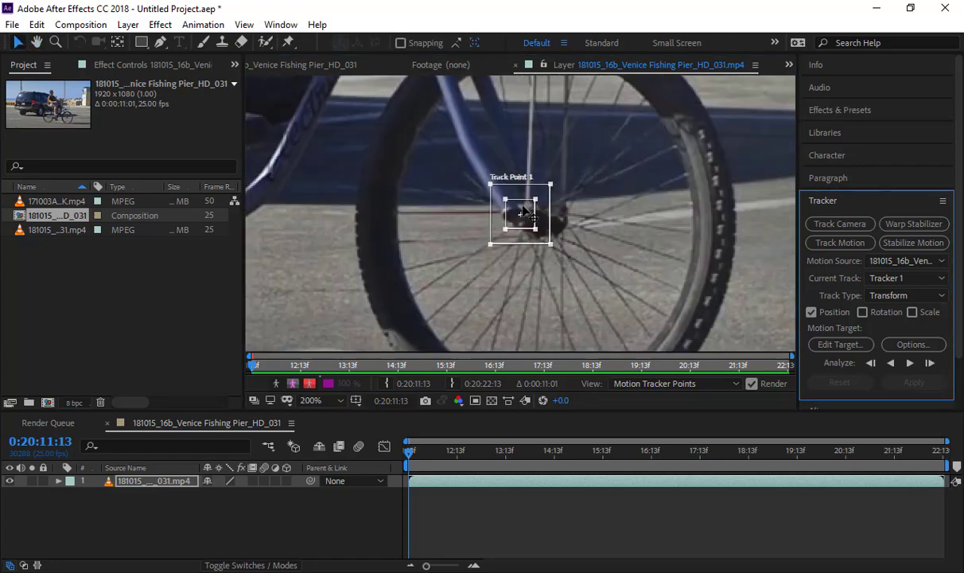
- Enlarge Track Point 1's inner and outer boxes so they surround the bicycle's front wheel hub
scroll(525, 211, up, 2)
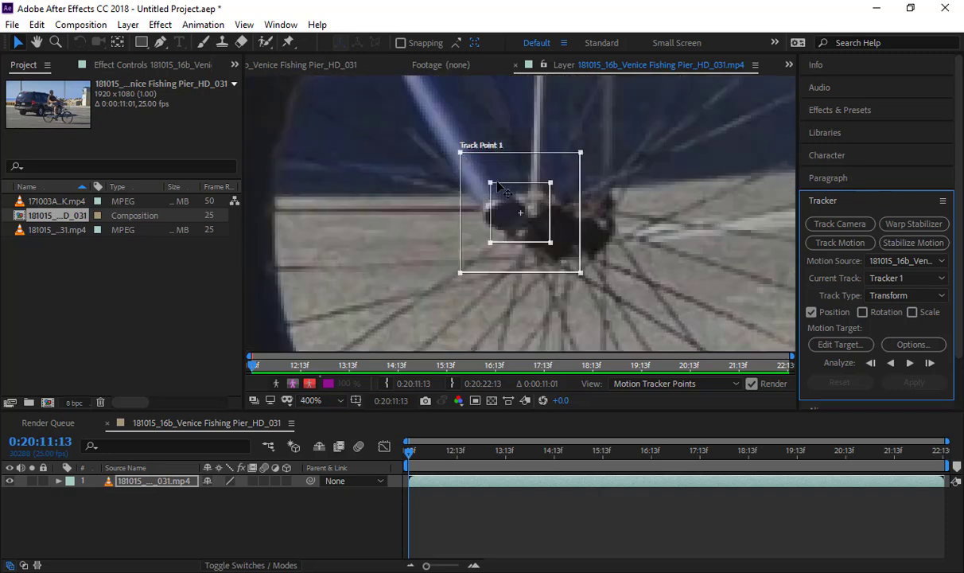
drag(490, 183, 471, 180)
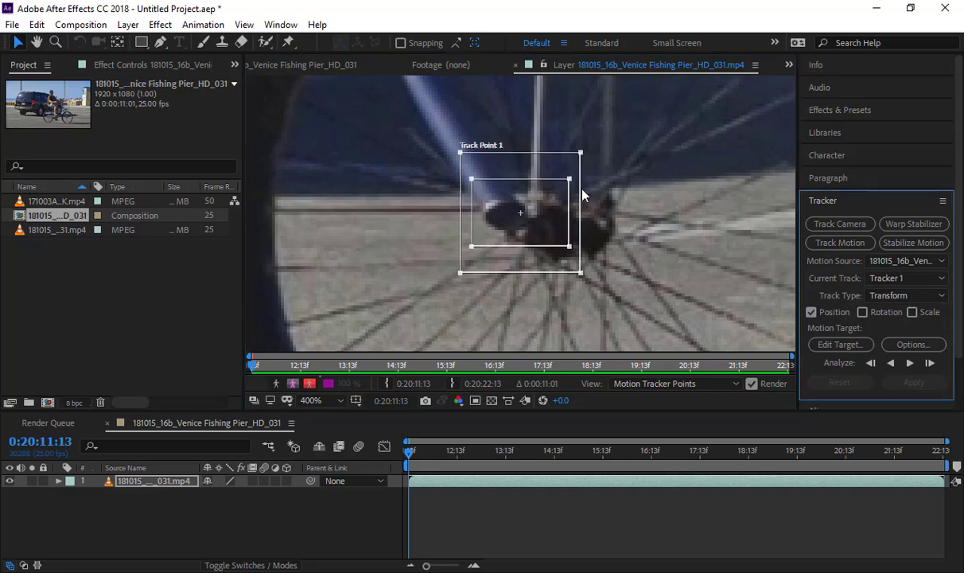
drag(583, 157, 619, 148)
- Examine Track Point 1 on the wheel hub against the rider, the basket and the rest of the frame
scroll(568, 152, down, 2)
key(space)
drag(541, 131, 678, 337)
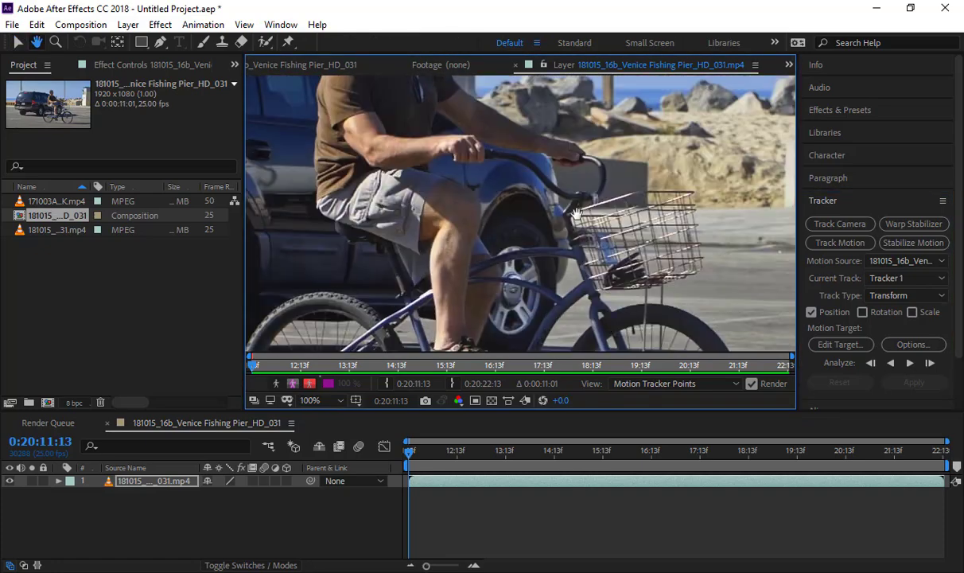
drag(575, 213, 704, 330)
drag(477, 146, 551, 204)
key(space)
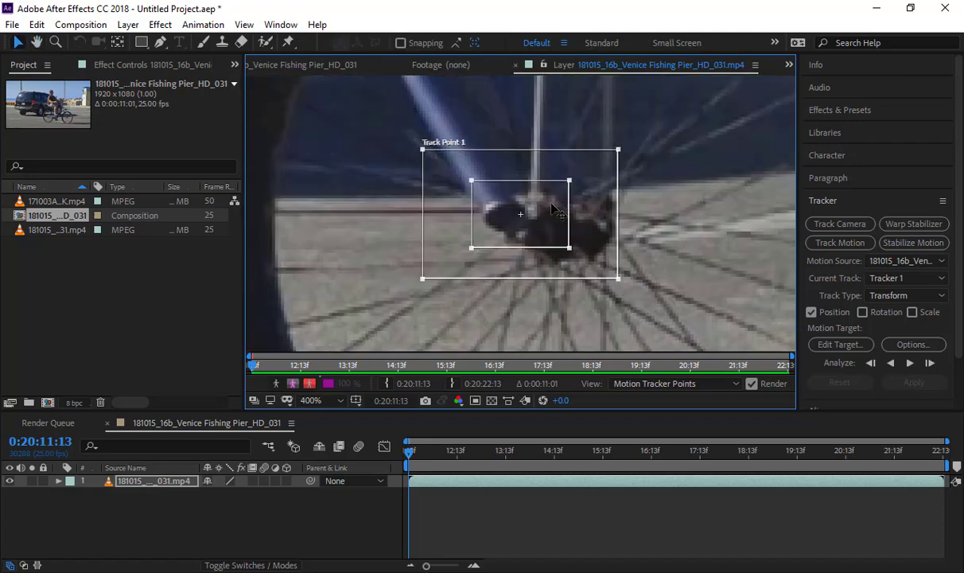
scroll(567, 152, down, 2)
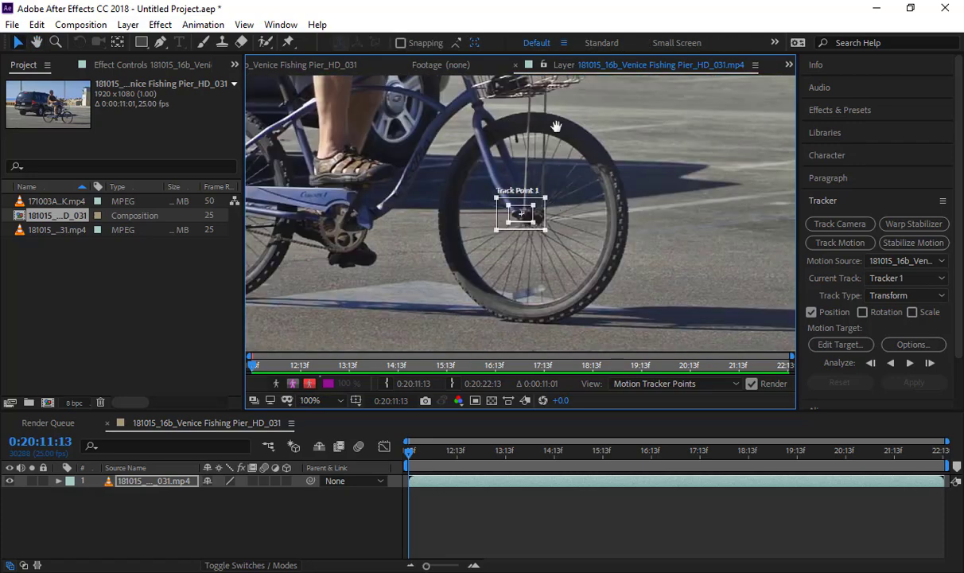
key(space)
drag(549, 129, 678, 337)
drag(575, 213, 704, 330)
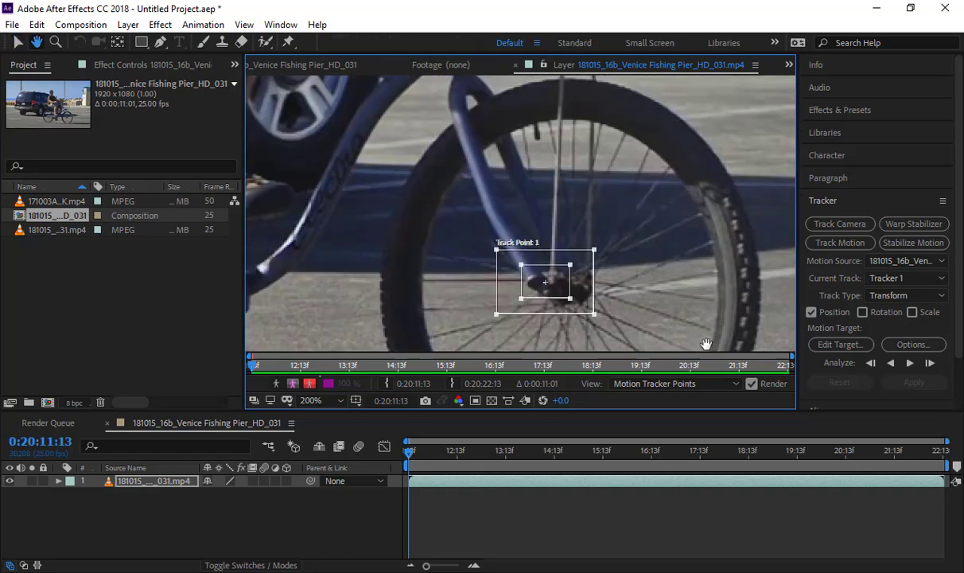
scroll(534, 238, down, 1)
drag(595, 116, 770, 366)
drag(499, 187, 548, 251)
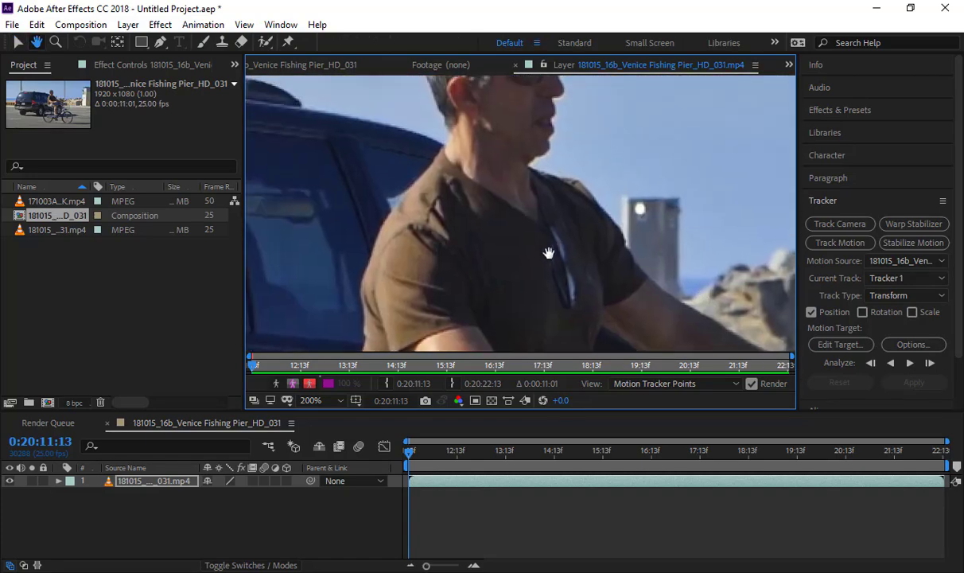
drag(573, 219, 500, 101)
scroll(597, 178, down, 2)
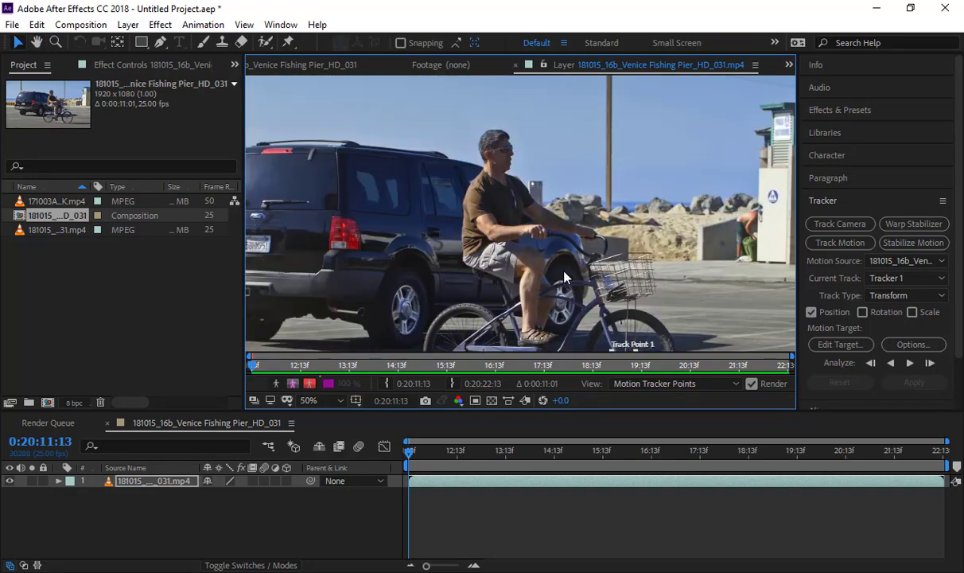
- Compare the tracked front hub with the tread on the bicycle's rear tyre up close
drag(564, 273, 620, 204)
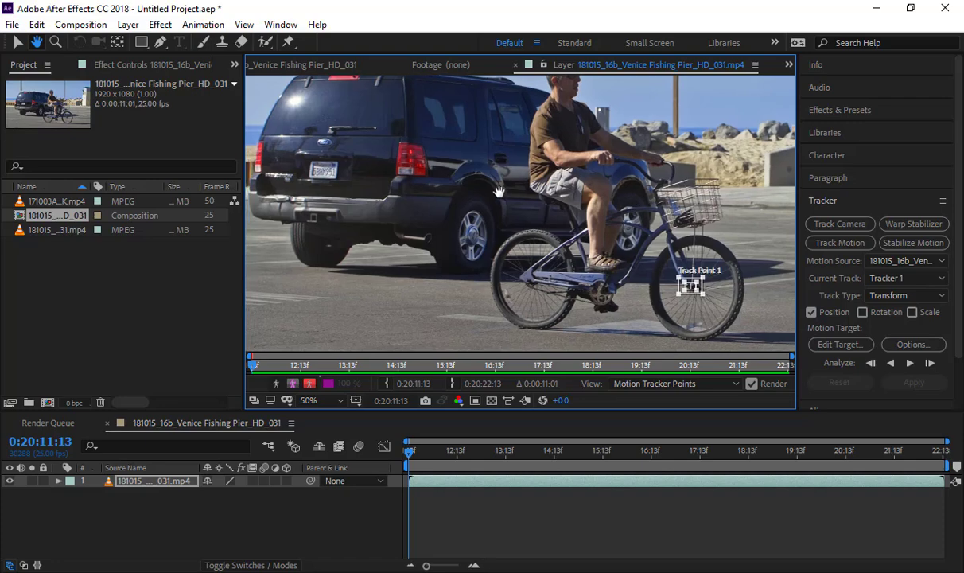
drag(499, 192, 389, 186)
scroll(493, 219, up, 1)
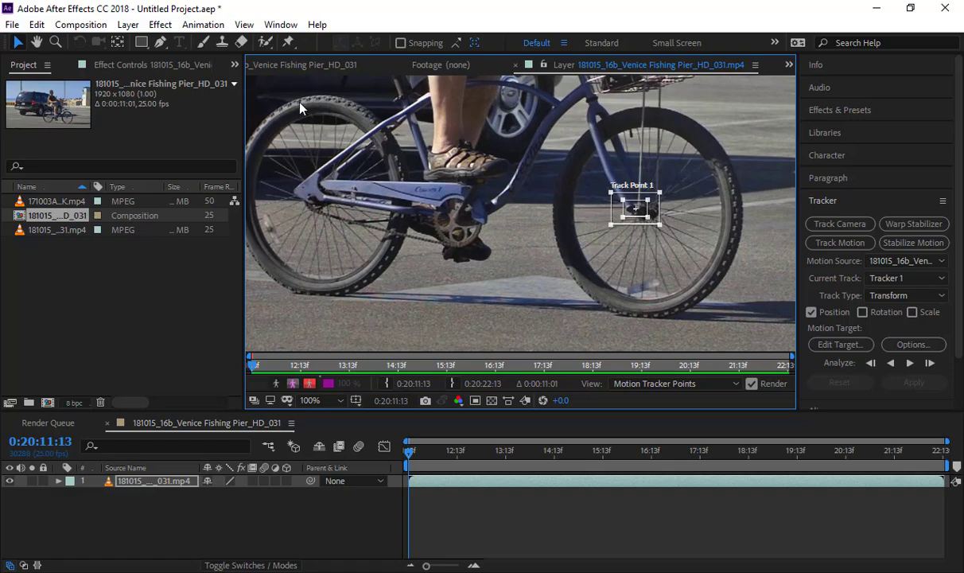
scroll(300, 108, up, 1)
drag(336, 110, 426, 260)
scroll(490, 255, up, 1)
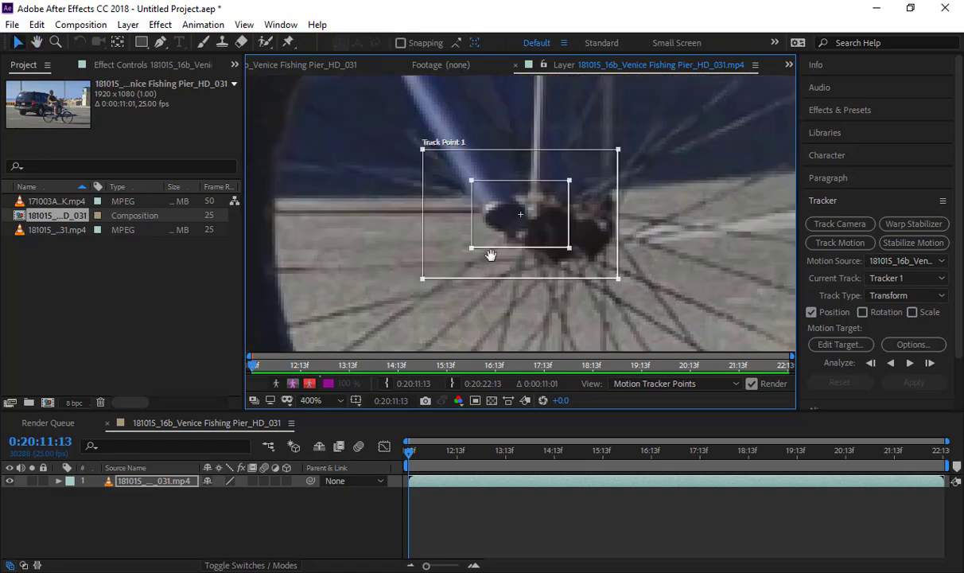
drag(534, 244, 653, 82)
key(v)
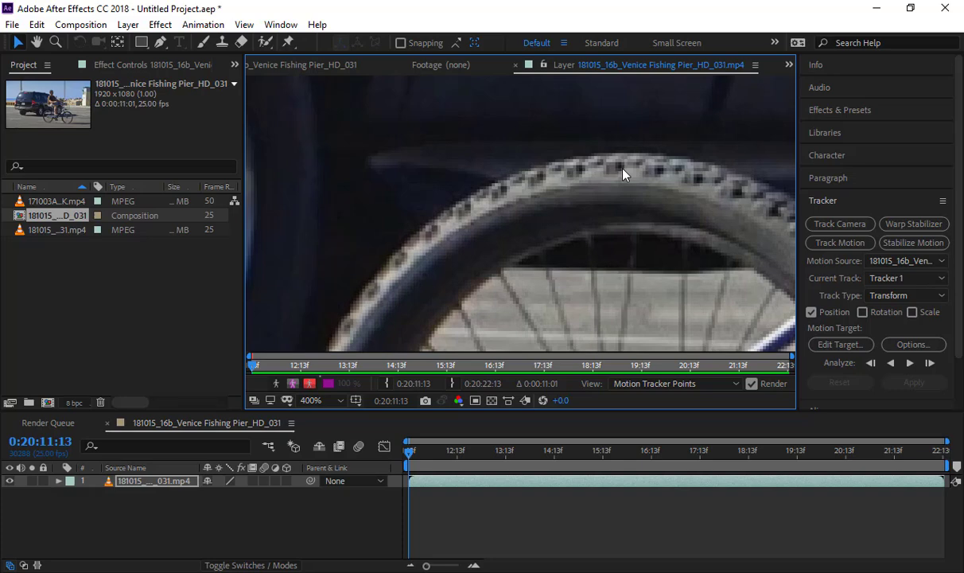
- Analyze Tracker 1's wheel hub track forward from the first frame to the end of the clip
scroll(623, 174, down, 4)
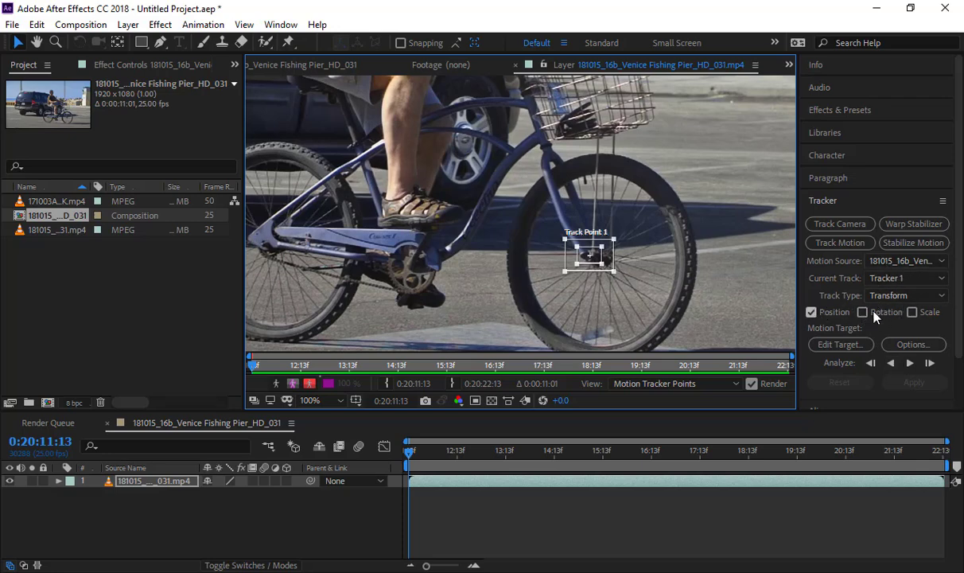
click(912, 363)
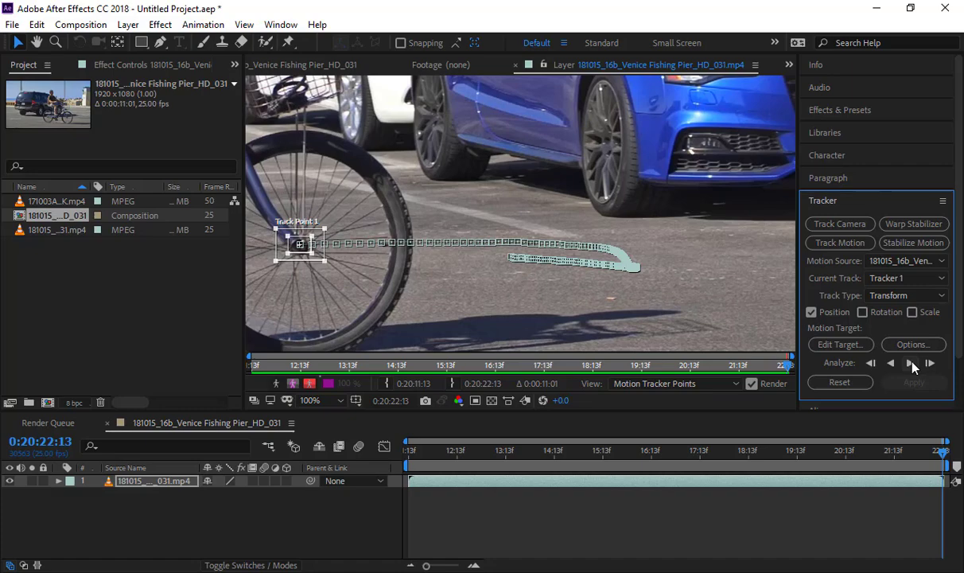
- Start a second Track Motion at the clip's last frame and enlarge its Track Point 1 boxes
click(849, 245)
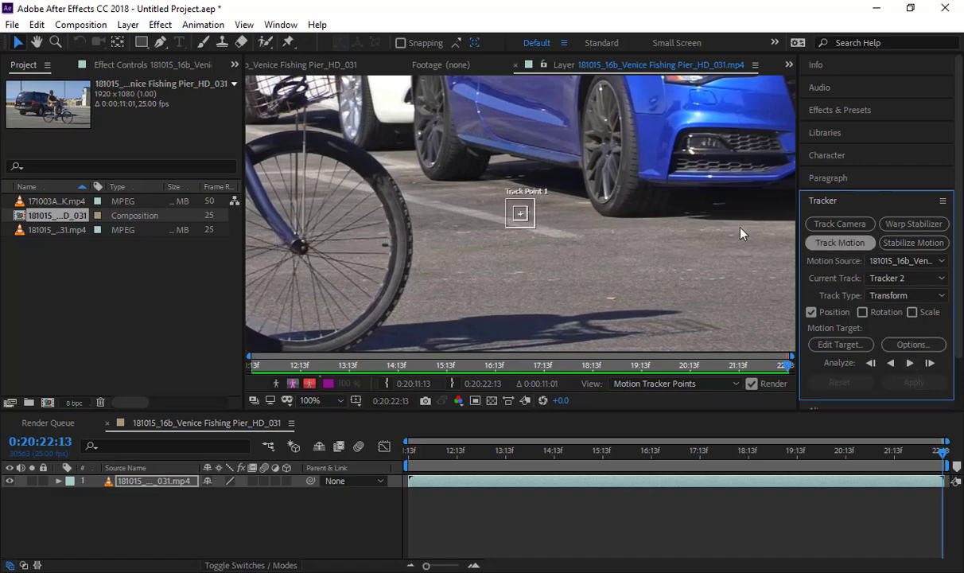
scroll(551, 181, down, 1)
scroll(522, 221, up, 1)
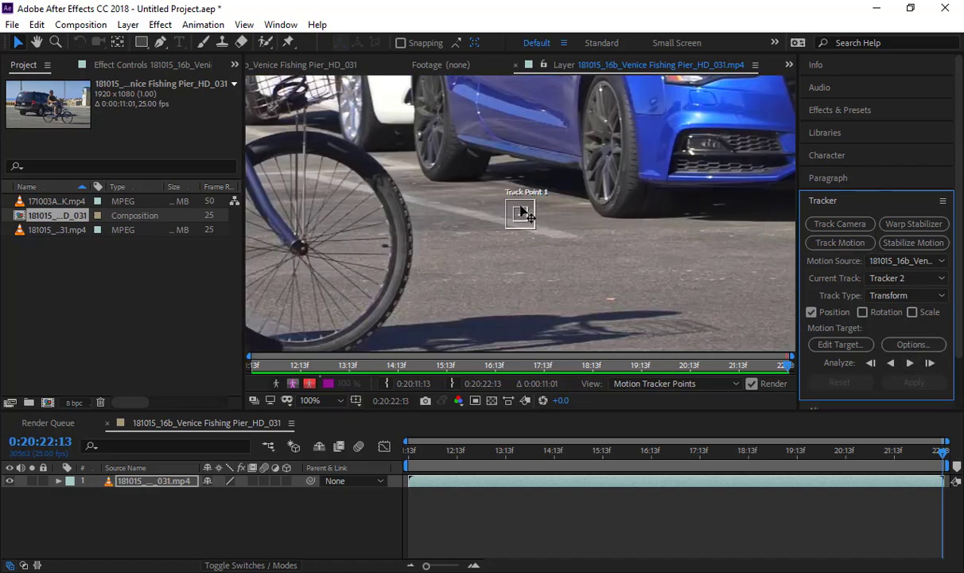
drag(535, 199, 328, 133)
scroll(529, 215, down, 1)
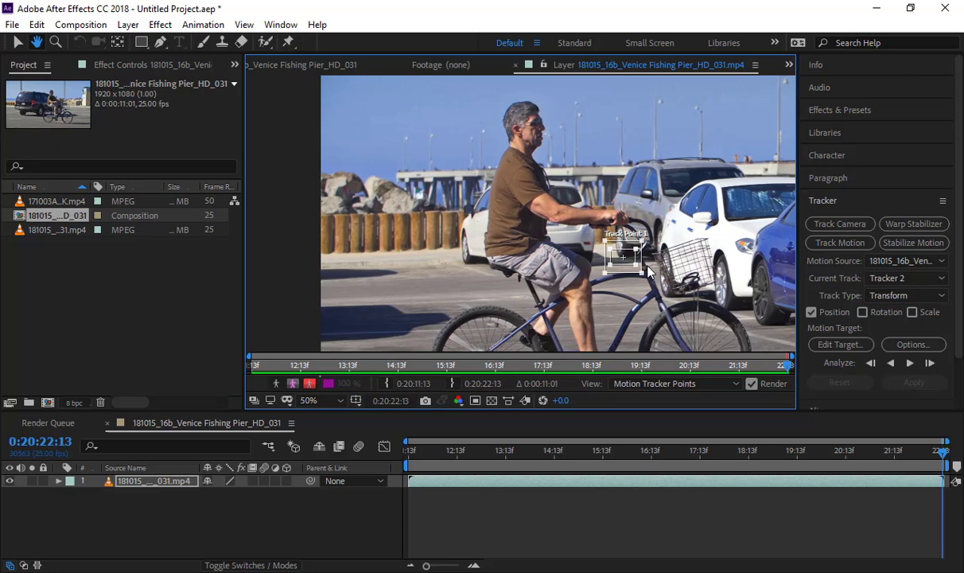
scroll(649, 271, up, 1)
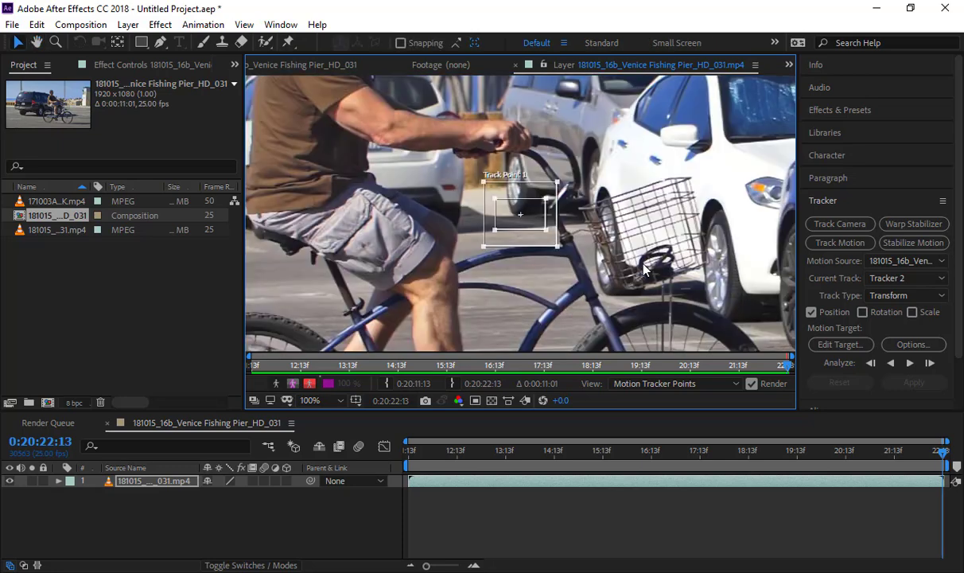
- Place Tracker 2's point on the rider's elbow with a very large outer box and a tiny inner box
drag(511, 205, 399, 140)
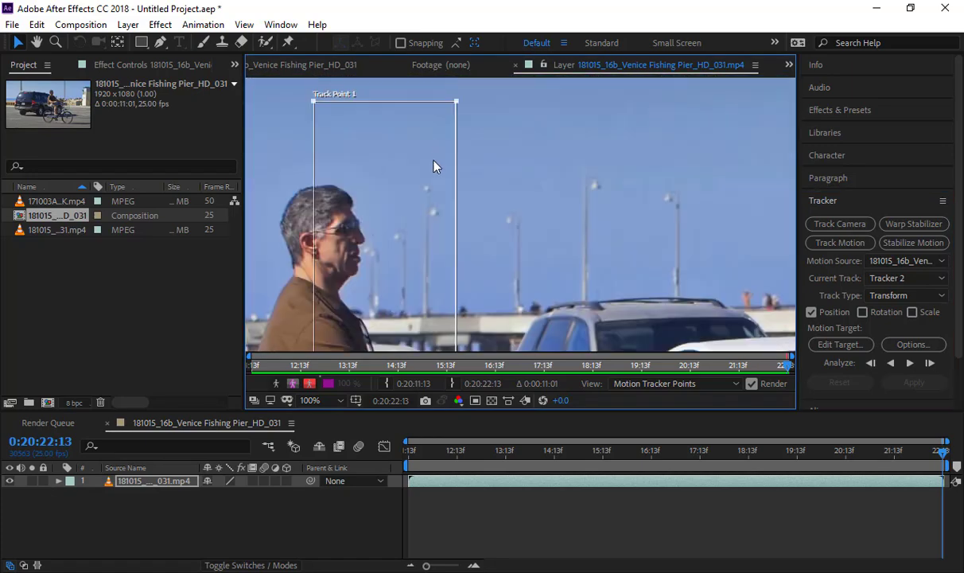
drag(410, 151, 429, 291)
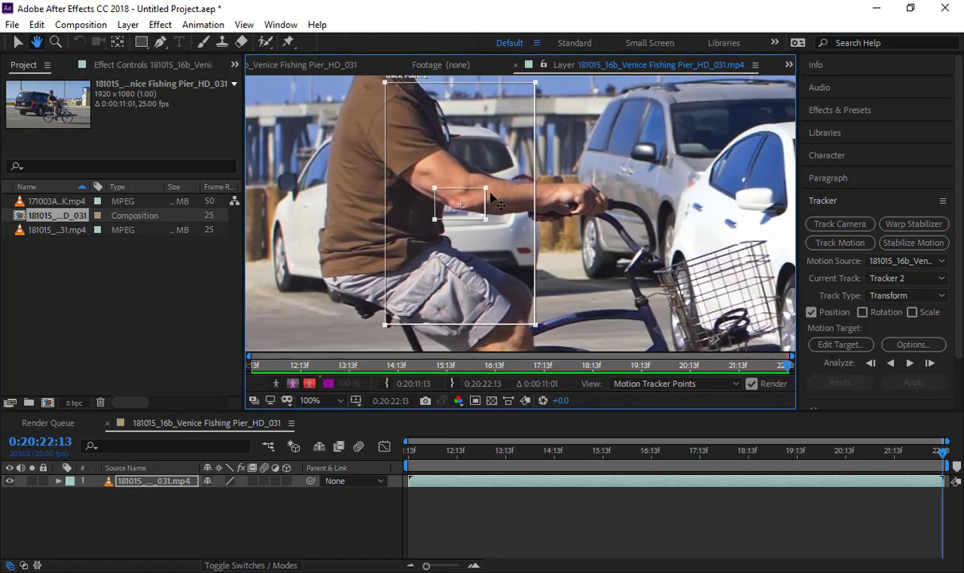
mouse_move(490, 195)
mouse_down()
mouse_move(506, 187)
mouse_move(495, 201)
mouse_move(482, 194)
mouse_up()
drag(473, 196, 467, 199)
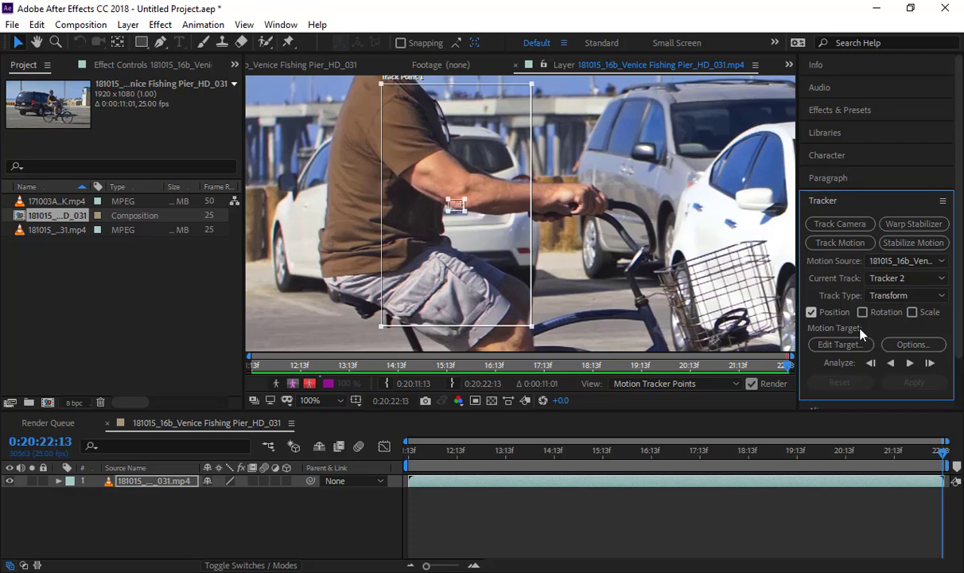
- Try analyzing Tracker 2 backward from the last frame, stop partway, and inspect the track path
click(890, 363)
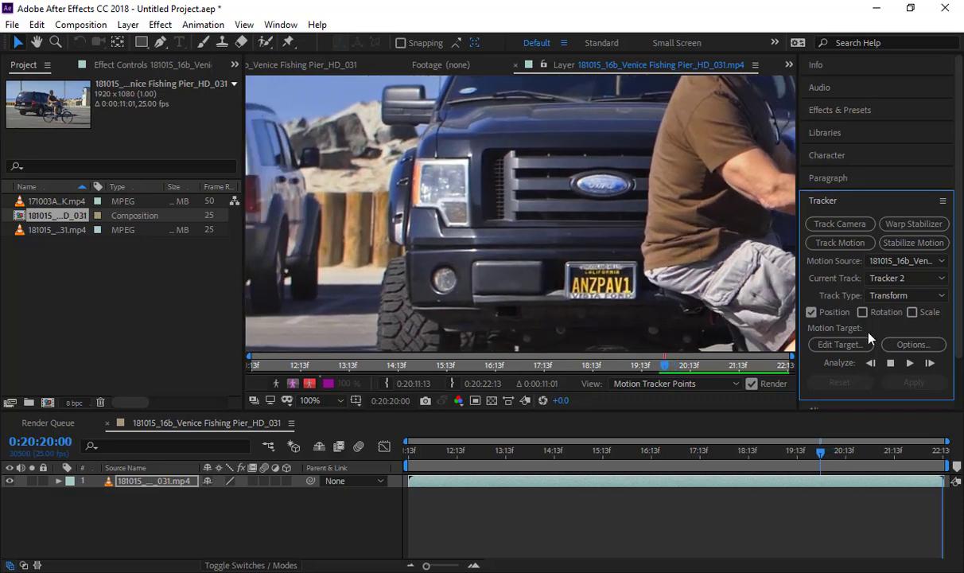
click(896, 363)
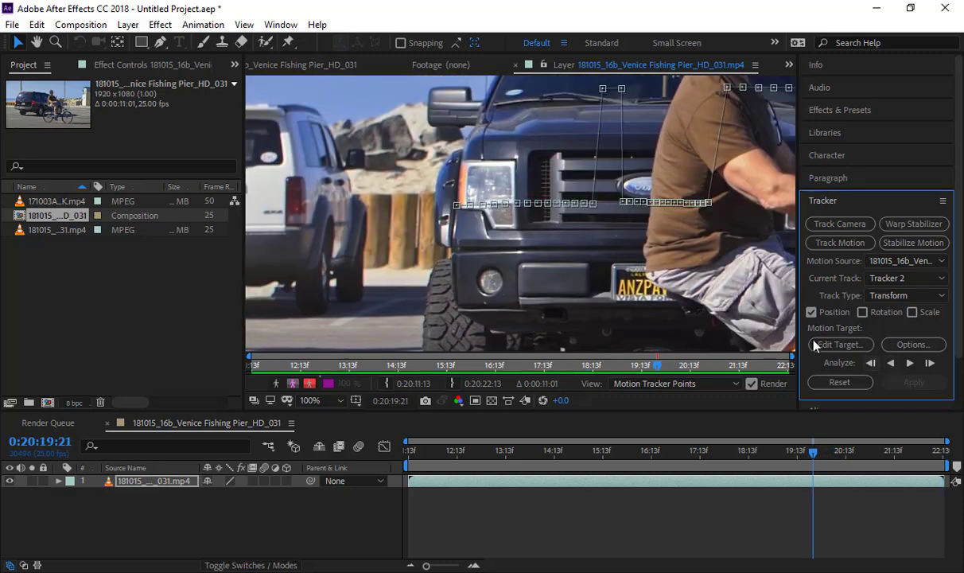
scroll(709, 262, down, 1)
drag(754, 208, 512, 224)
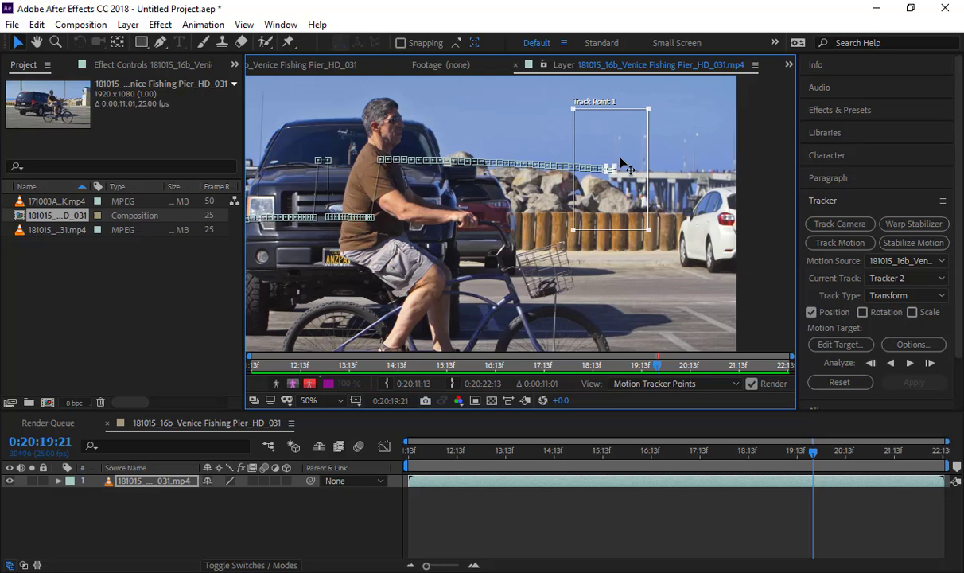
drag(556, 128, 548, 231)
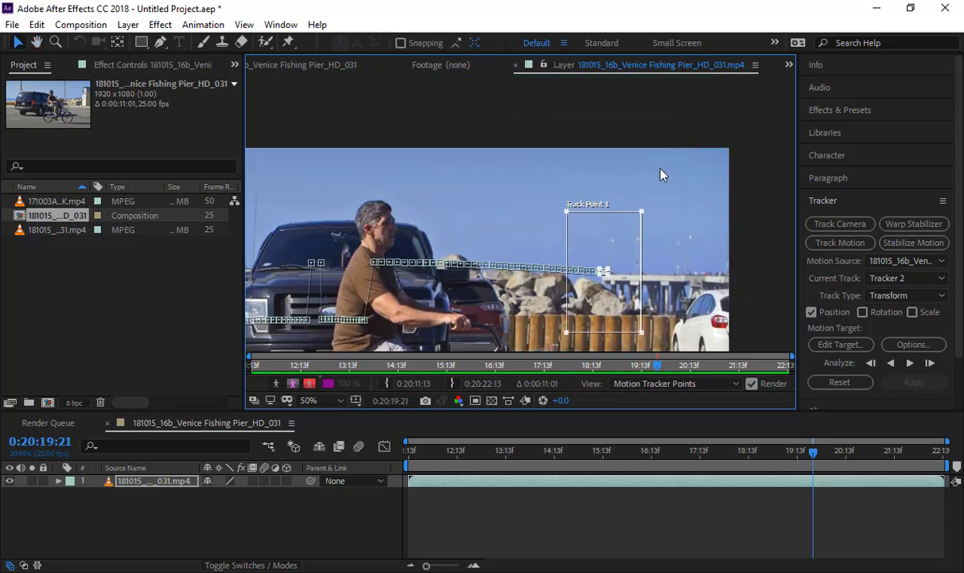
drag(517, 237, 592, 207)
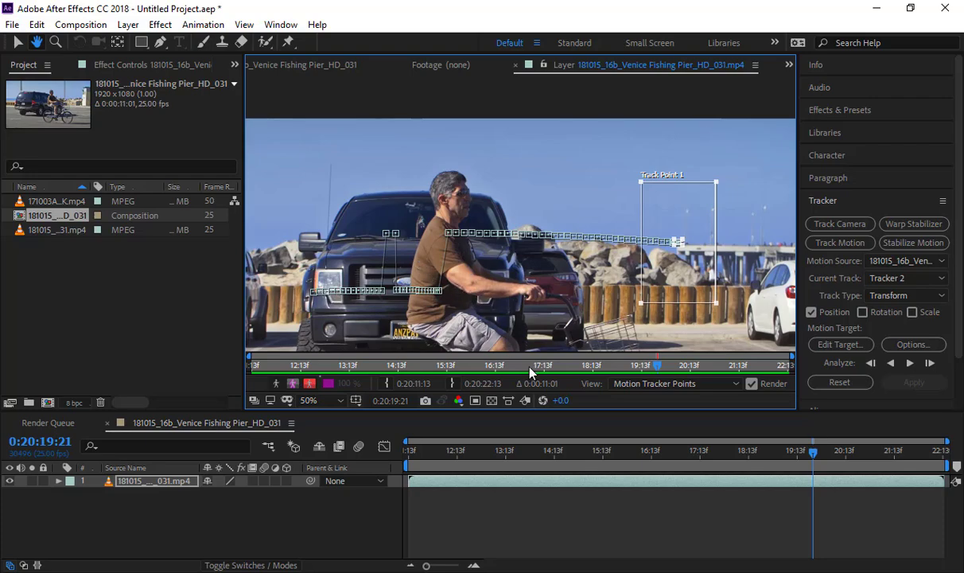
- Return to the last frame and refit Track Point 1's inner and outer boxes closely around the rider's elbow
click(477, 365)
drag(459, 366, 808, 362)
drag(364, 256, 571, 209)
key(v)
scroll(525, 259, up, 2)
scroll(532, 266, up, 1)
scroll(537, 247, down, 1)
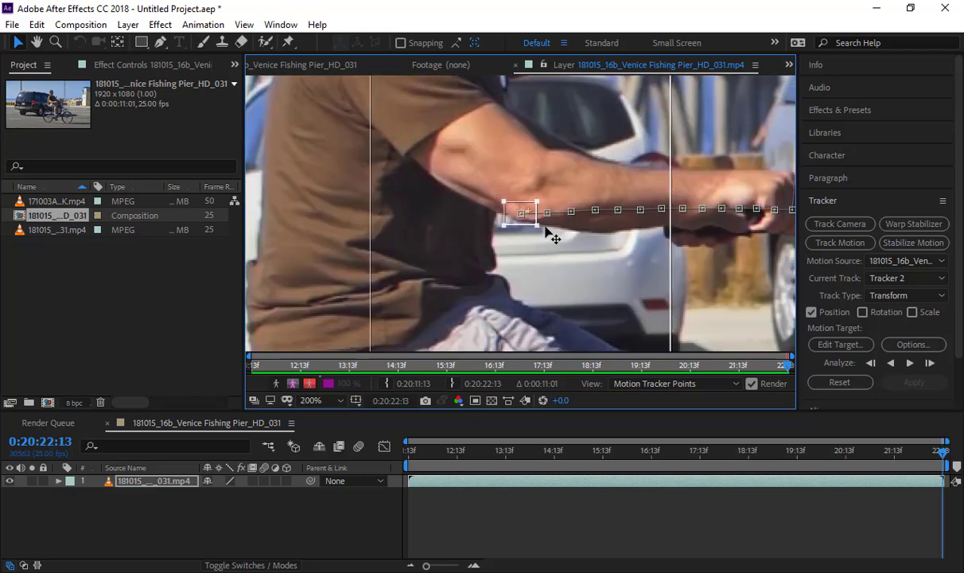
scroll(565, 183, down, 1)
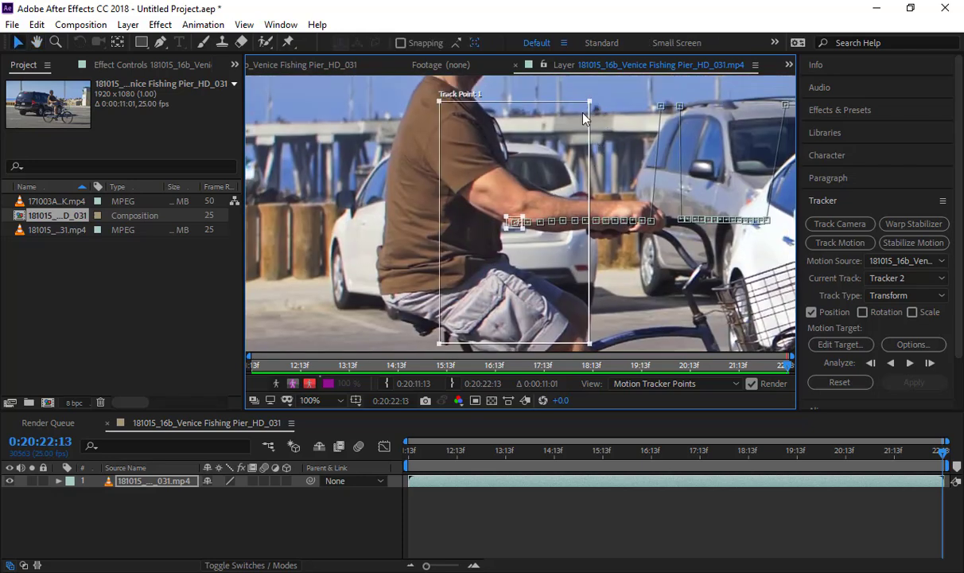
drag(590, 103, 544, 190)
scroll(509, 193, up, 1)
drag(589, 149, 626, 117)
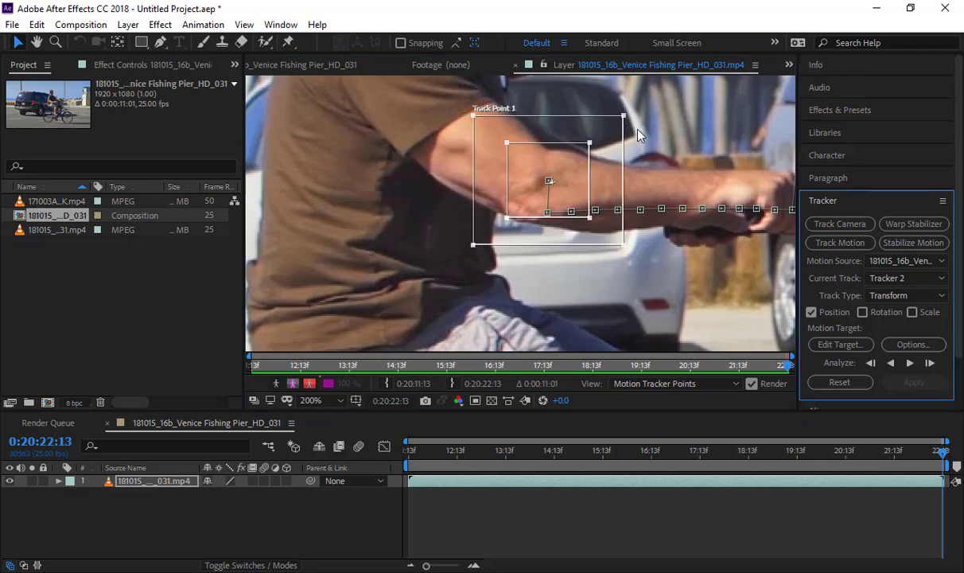
- Analyze Tracker 2 backward to the start of the clip and play back the elbow track
key(comma)
key(comma)
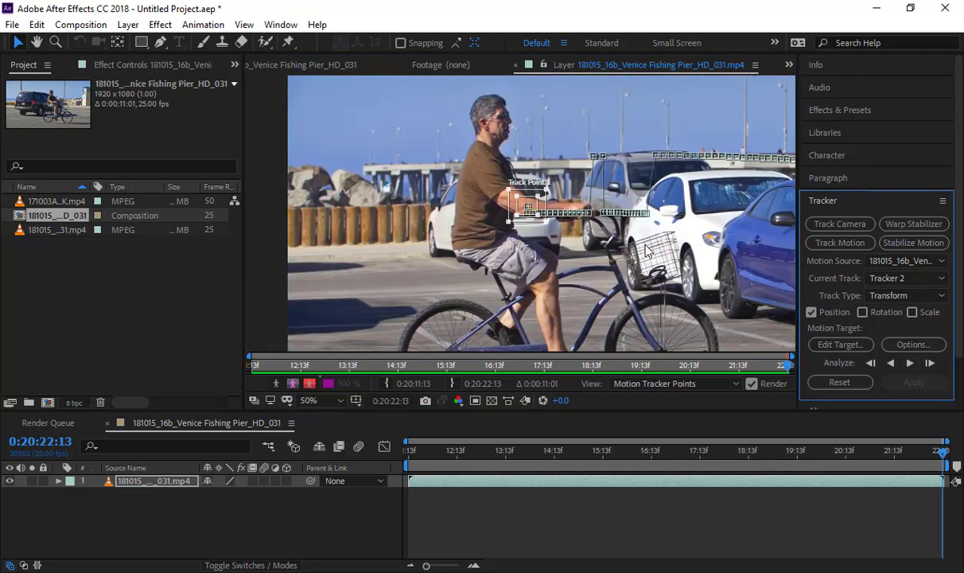
click(891, 362)
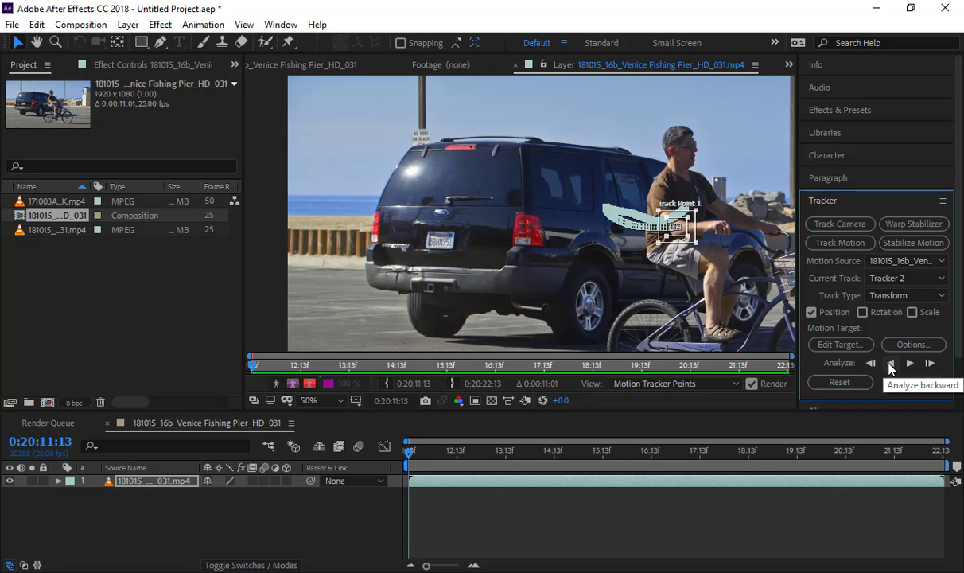
key(space)
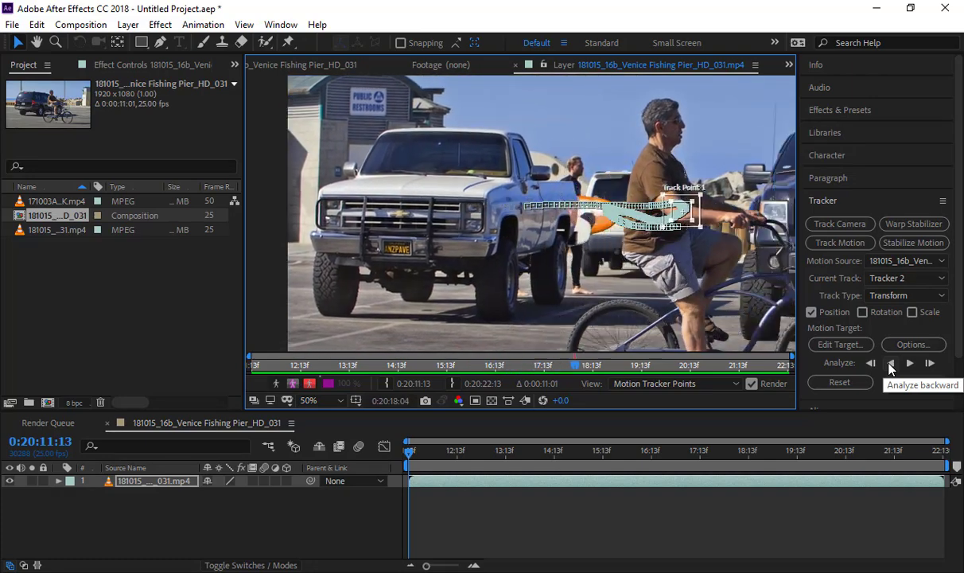
key(space)
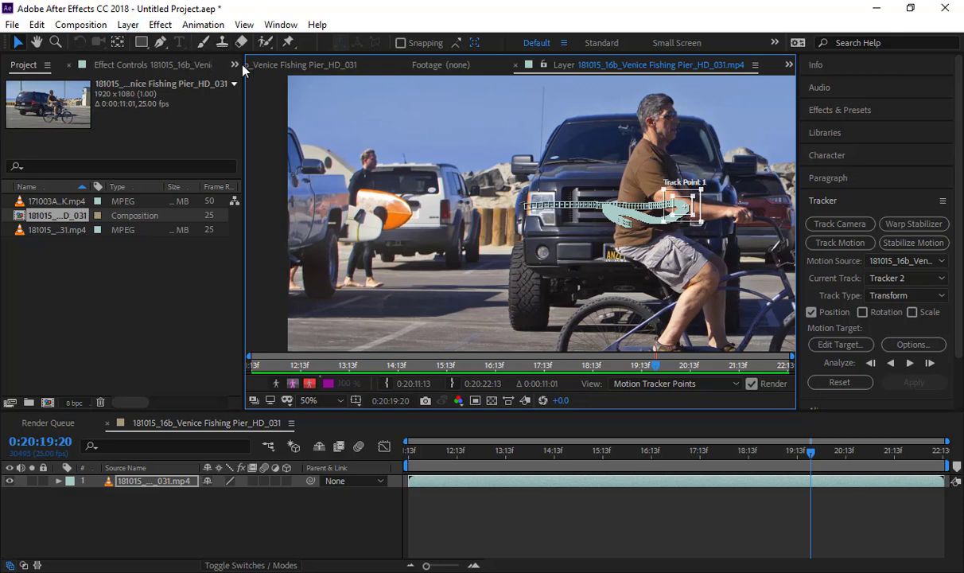
- Add a text layer to the Venice Fishing Pier composition, move it over the middle of the frame and make it read 2Shades
click(266, 64)
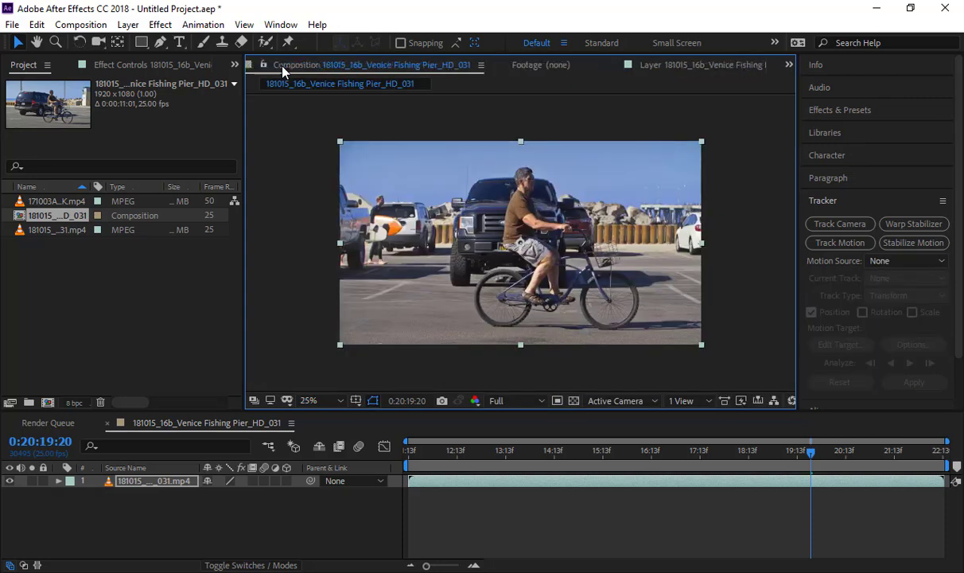
click(179, 44)
click(435, 209)
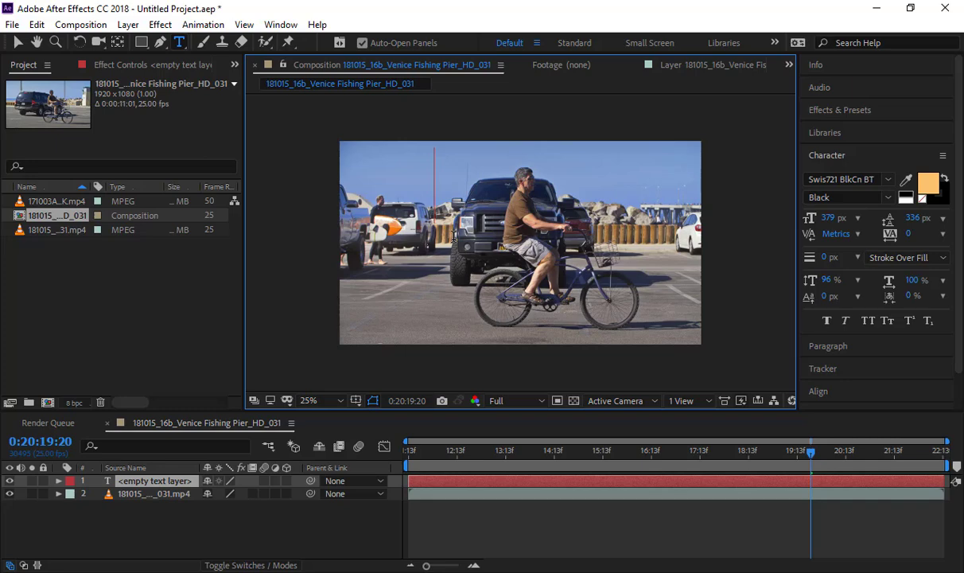
text(BADASS)
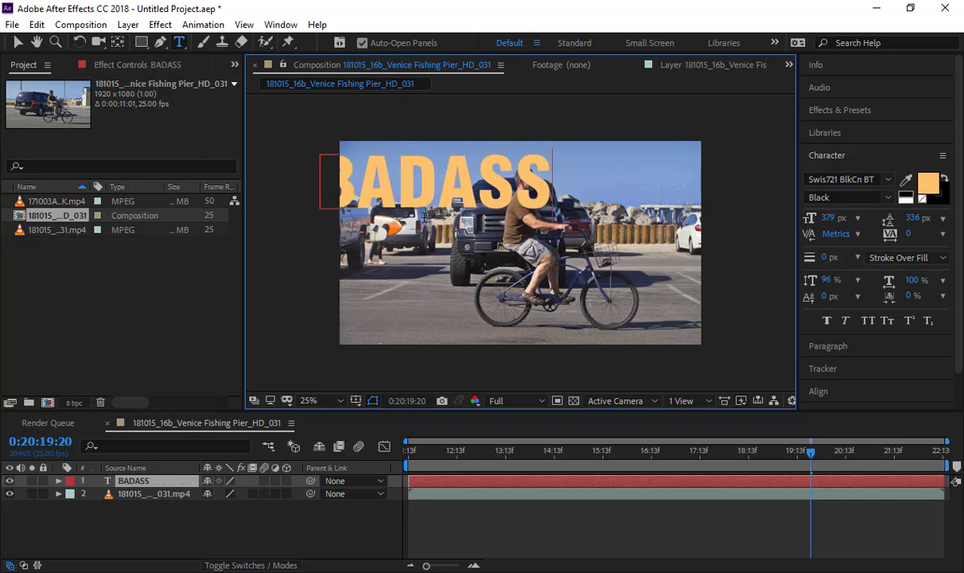
click(18, 42)
drag(459, 183, 556, 210)
double_click(589, 196)
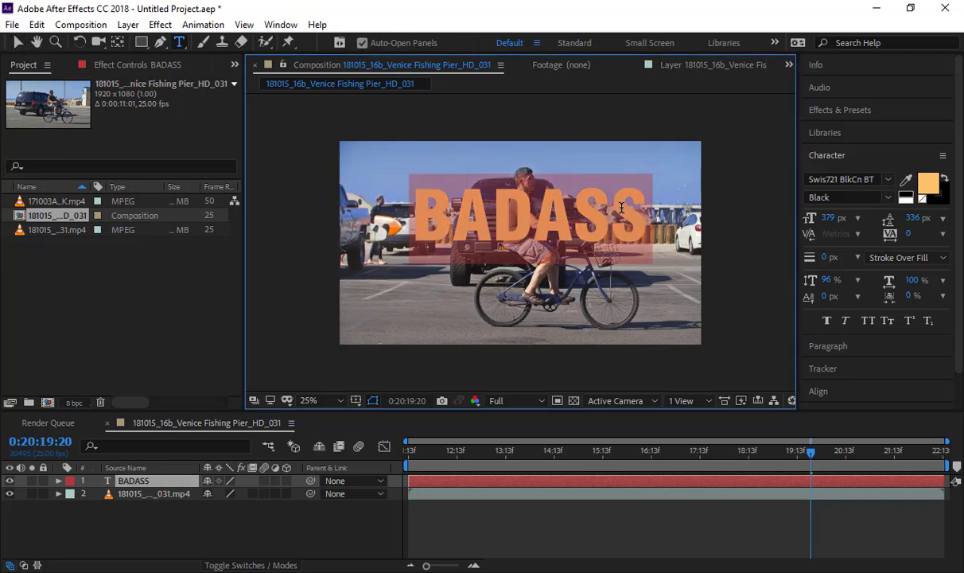
text(2Shades)
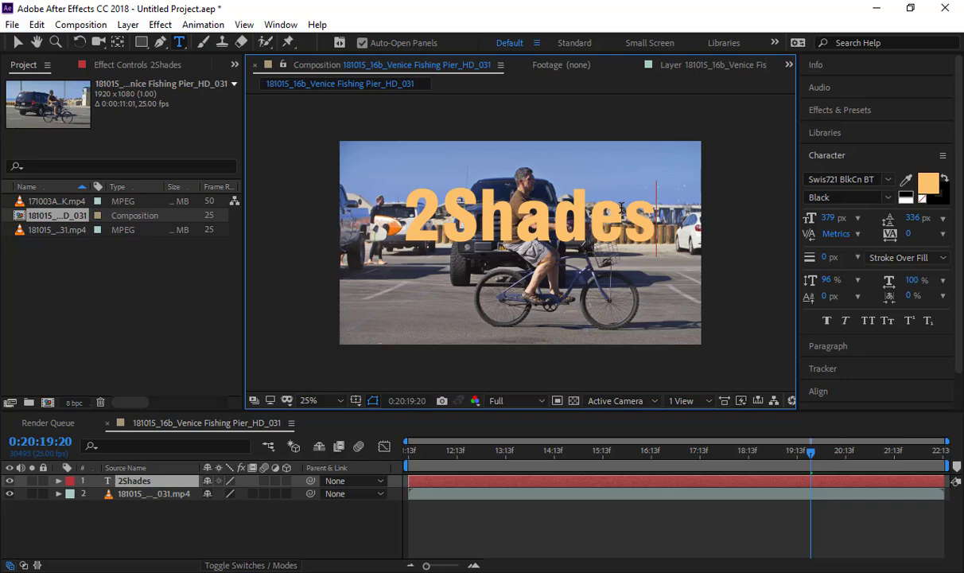
- Try to set the text fill colour to black (000000)
click(927, 184)
drag(229, 179, 231, 199)
click(233, 227)
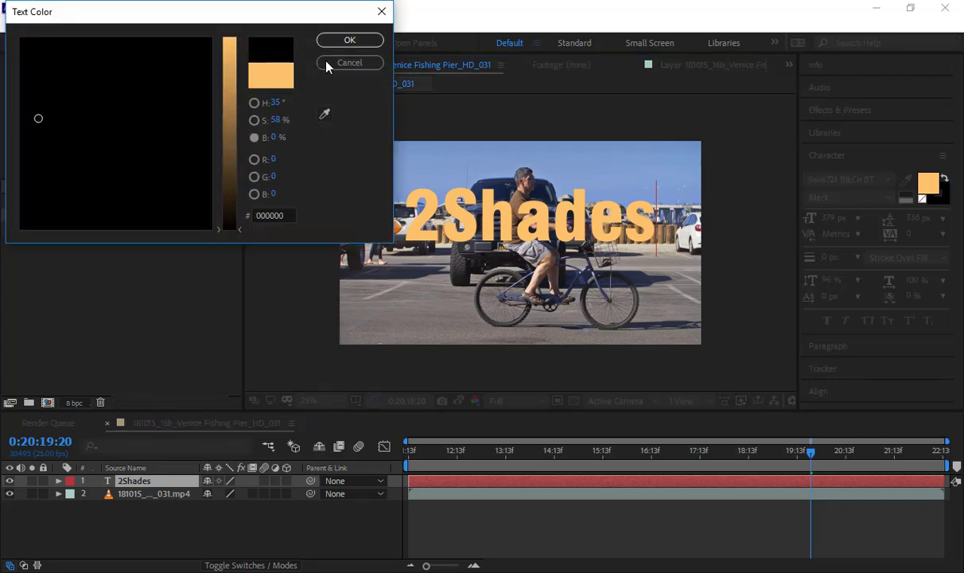
click(338, 40)
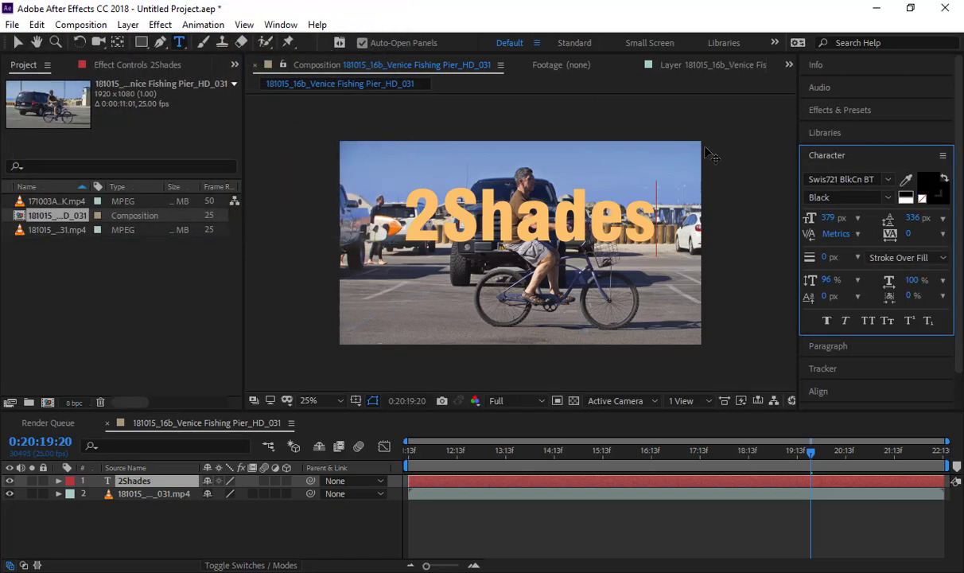
- Set the fill colour of the whole 2Shades text to dark brown 42321C
double_click(543, 223)
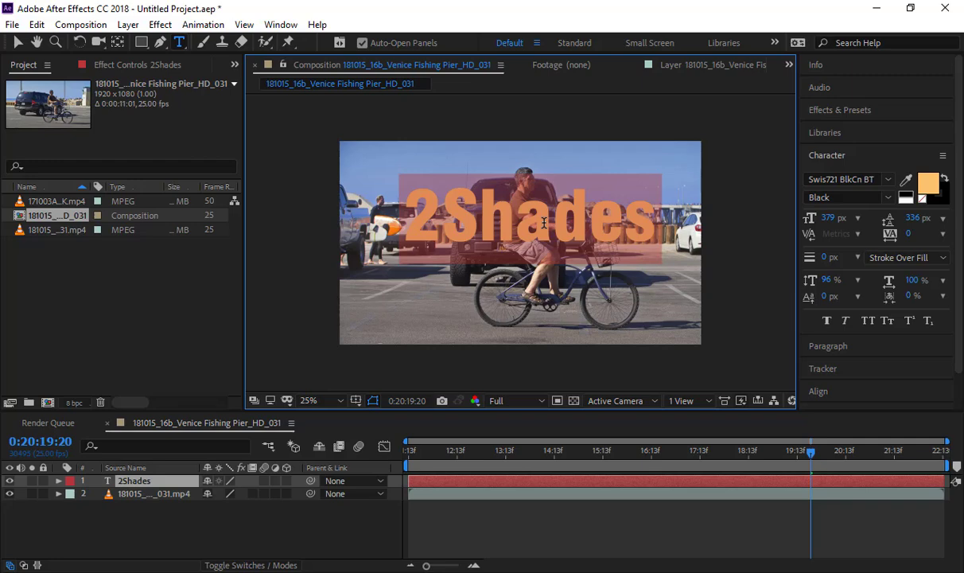
click(929, 184)
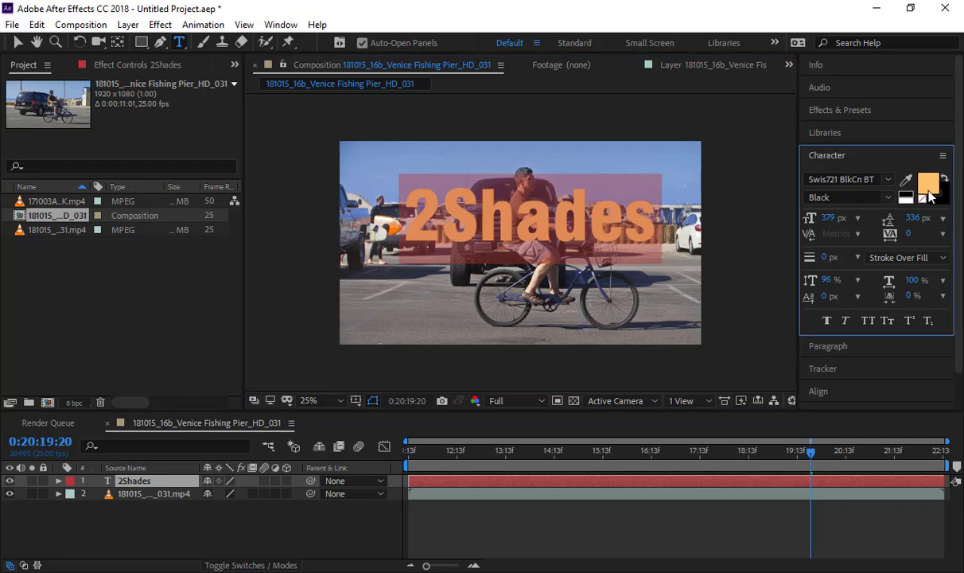
text(42311C)
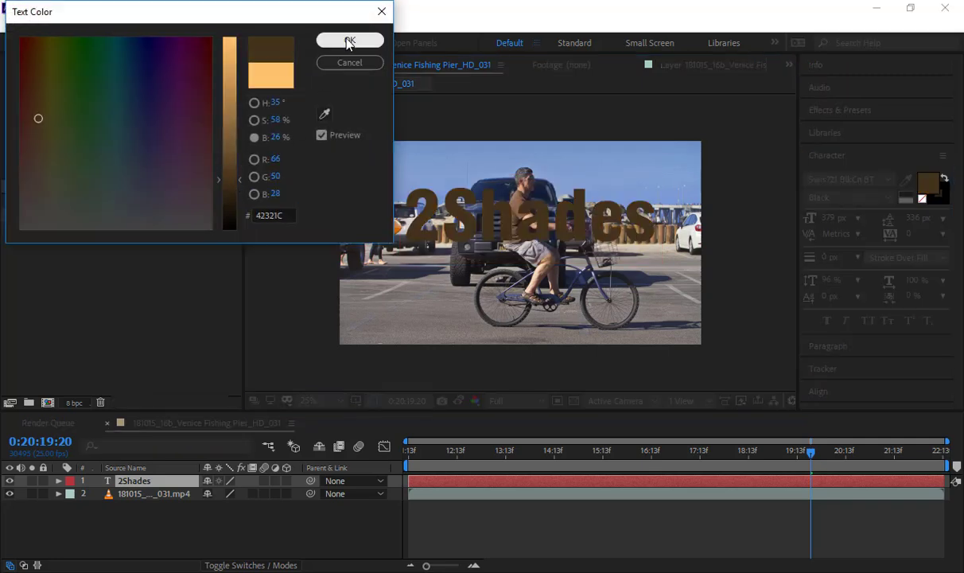
click(350, 40)
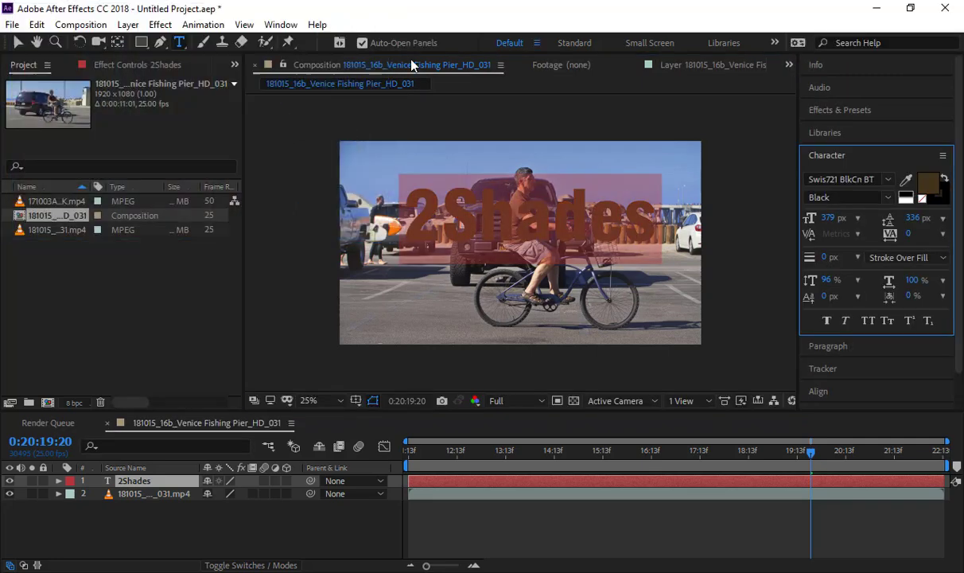
click(17, 42)
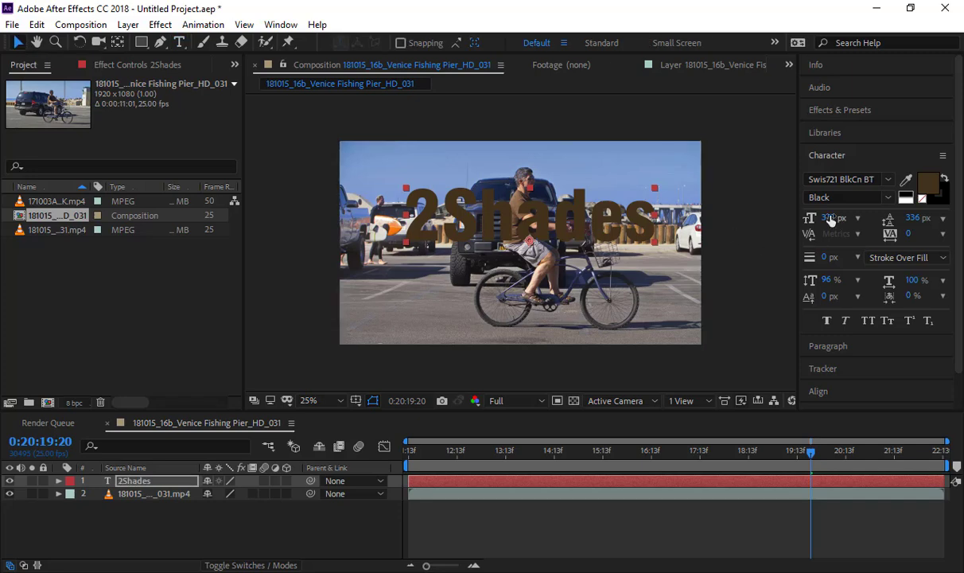
- Reduce the 2Shades text to 217 px and move its anchor point to the centre of the lettering
drag(831, 217, 717, 235)
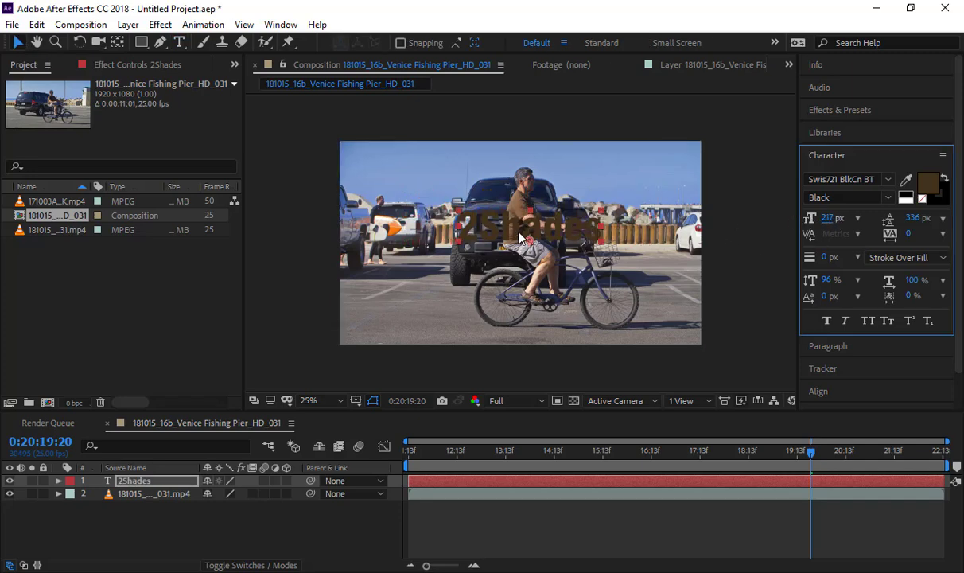
scroll(533, 247, up, 1)
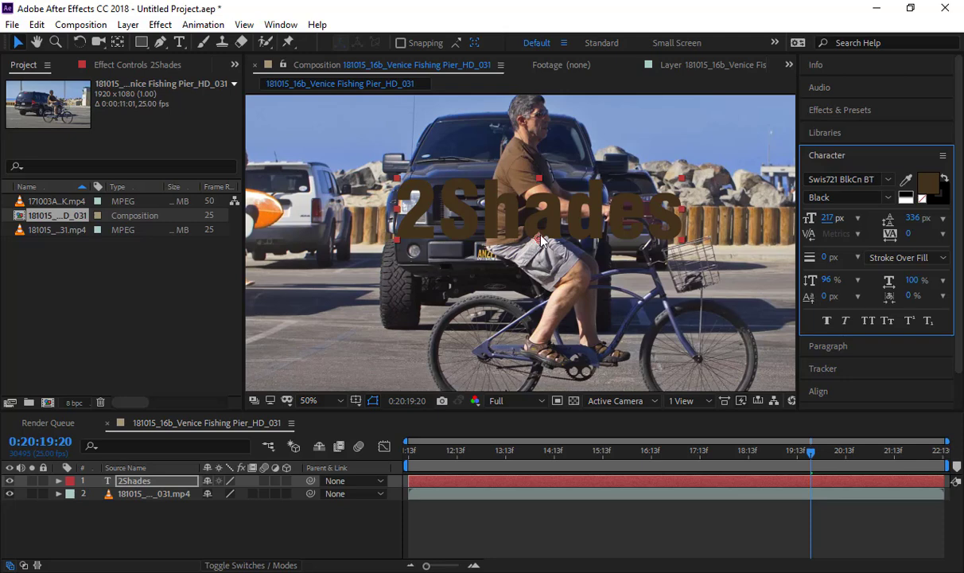
key(y)
drag(541, 242, 542, 210)
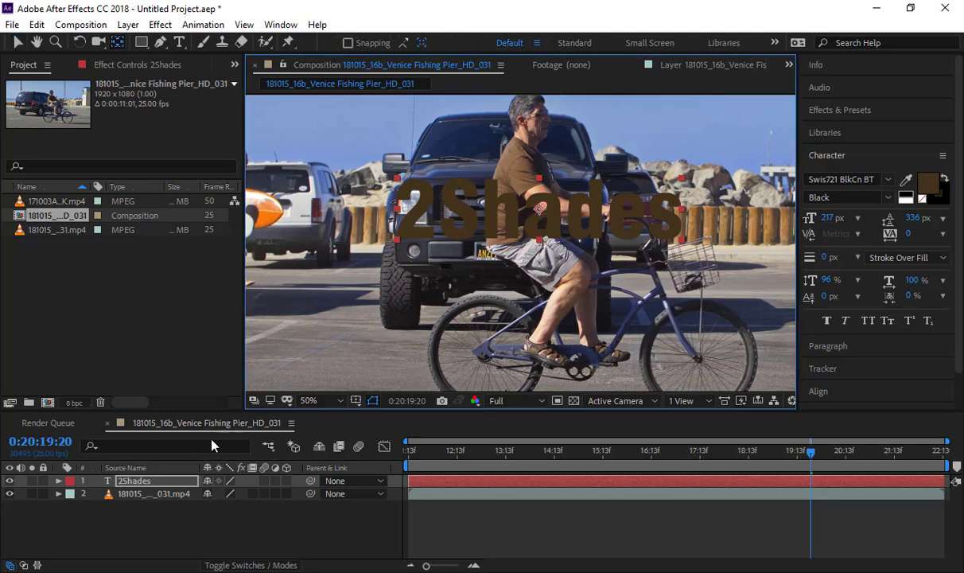
- Make the 2Shades layer the motion target of the clip's Tracker 2 and apply the track in X and Y
click(170, 482)
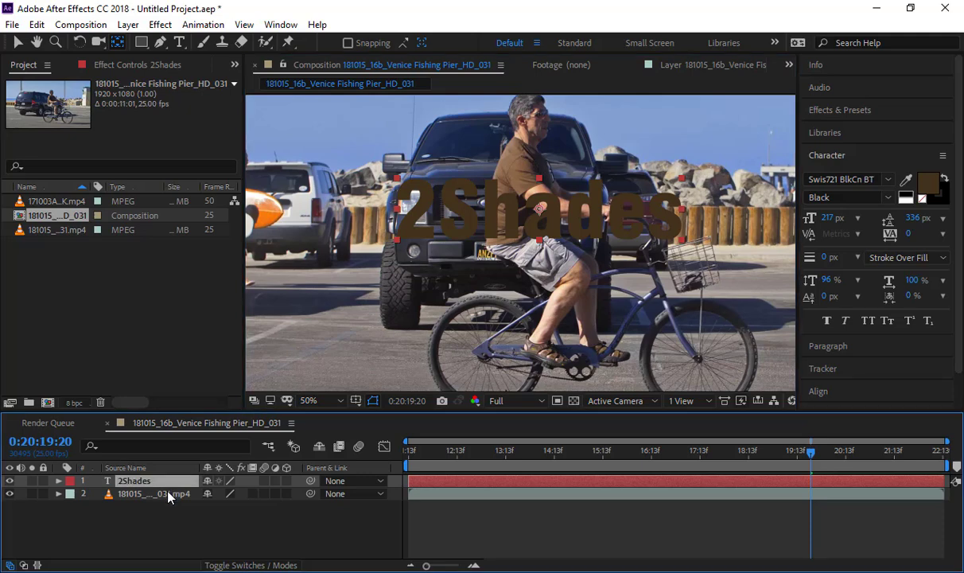
click(717, 64)
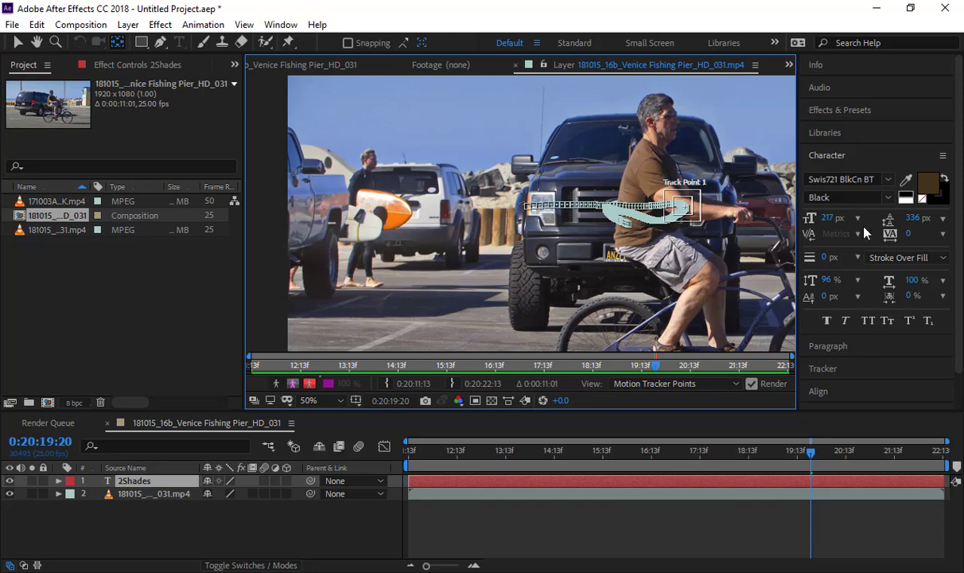
click(825, 369)
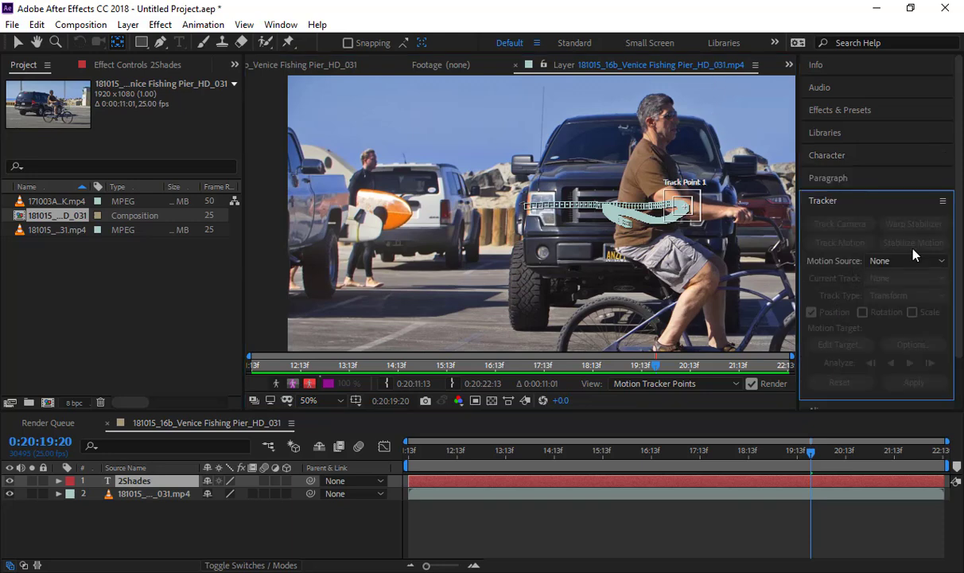
click(907, 260)
click(835, 315)
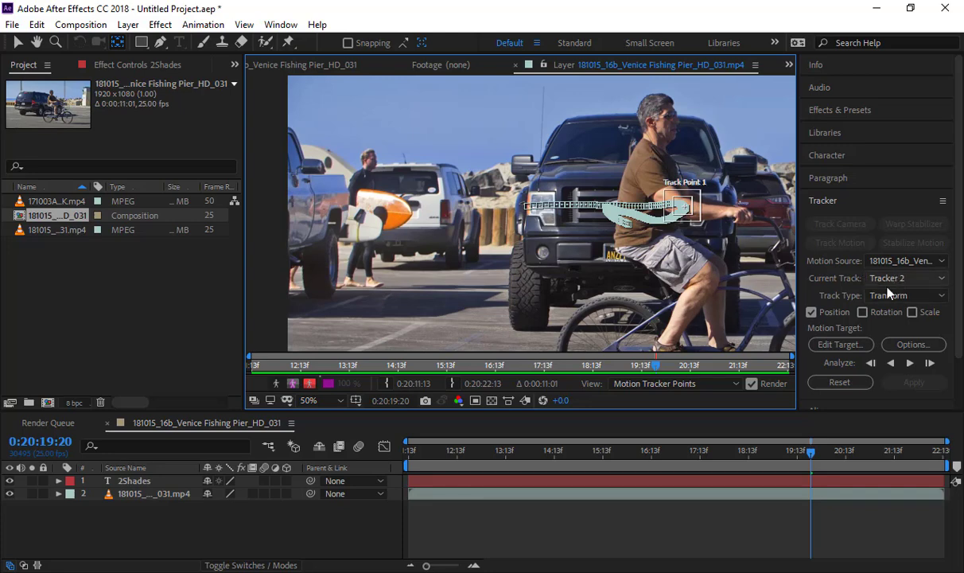
click(848, 345)
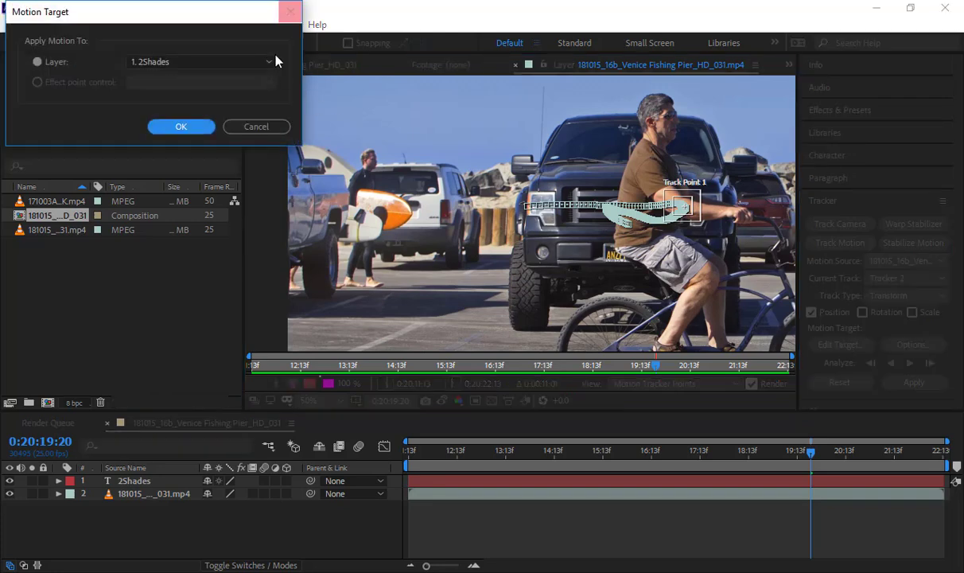
click(234, 63)
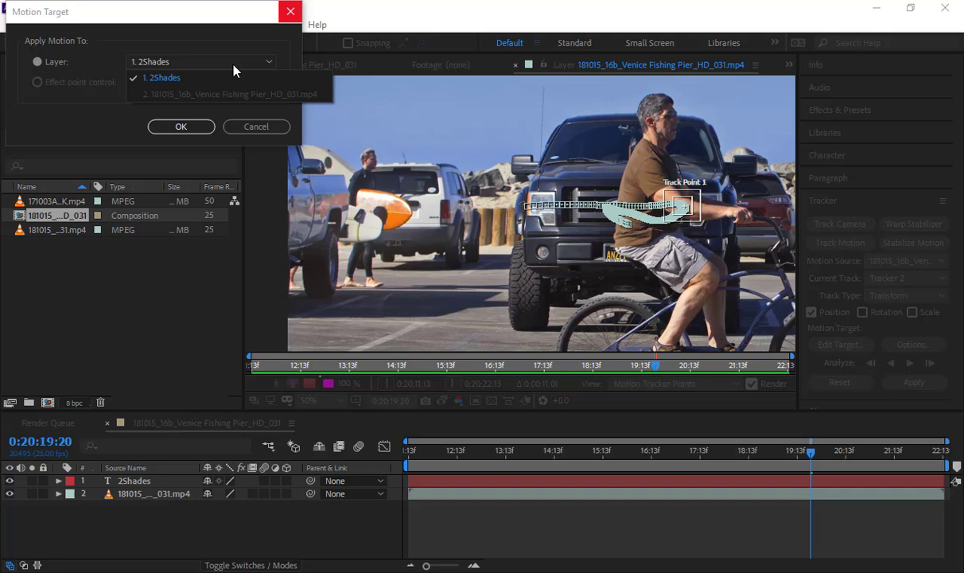
click(176, 128)
click(177, 129)
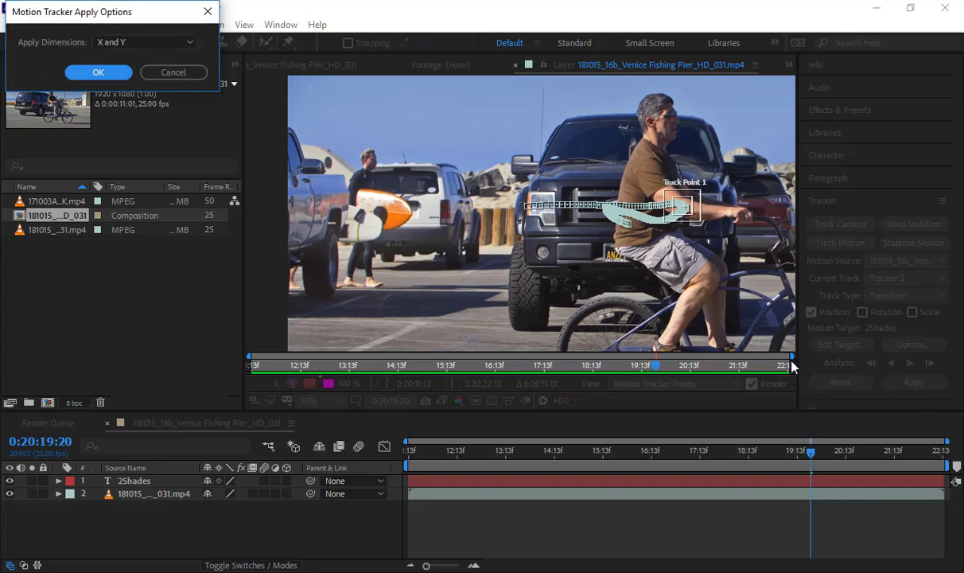
click(99, 72)
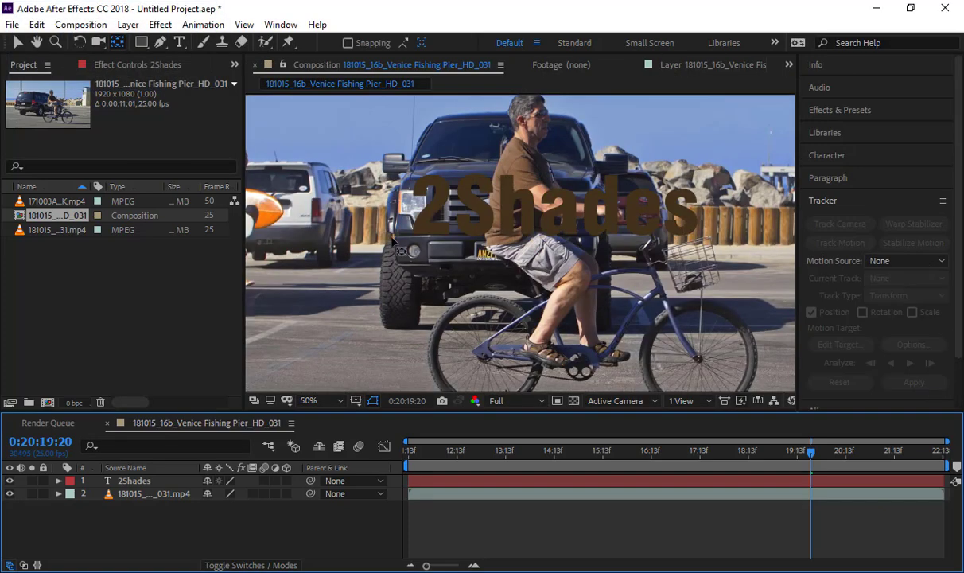
- Reduce the 2Shades text to 55 px and frame the rider's arm closely
click(155, 482)
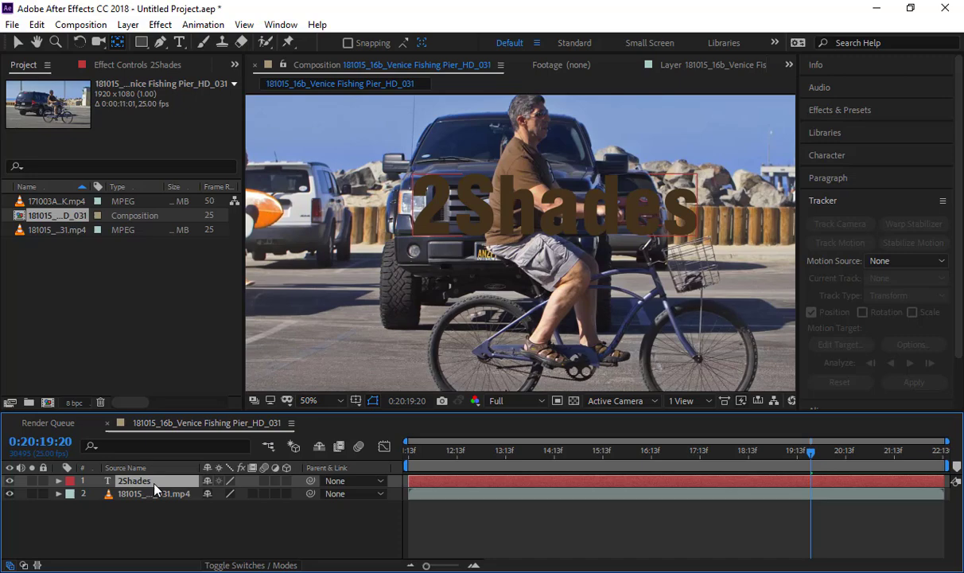
click(835, 152)
drag(810, 219, 694, 206)
scroll(694, 209, up, 3)
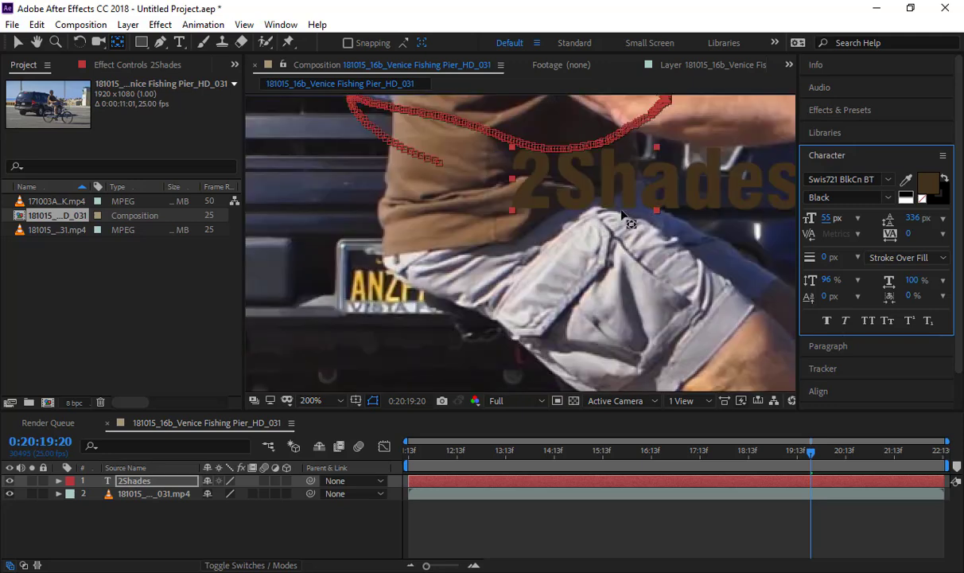
key(space)
drag(667, 196, 597, 188)
key(v)
key(ctrl+z)
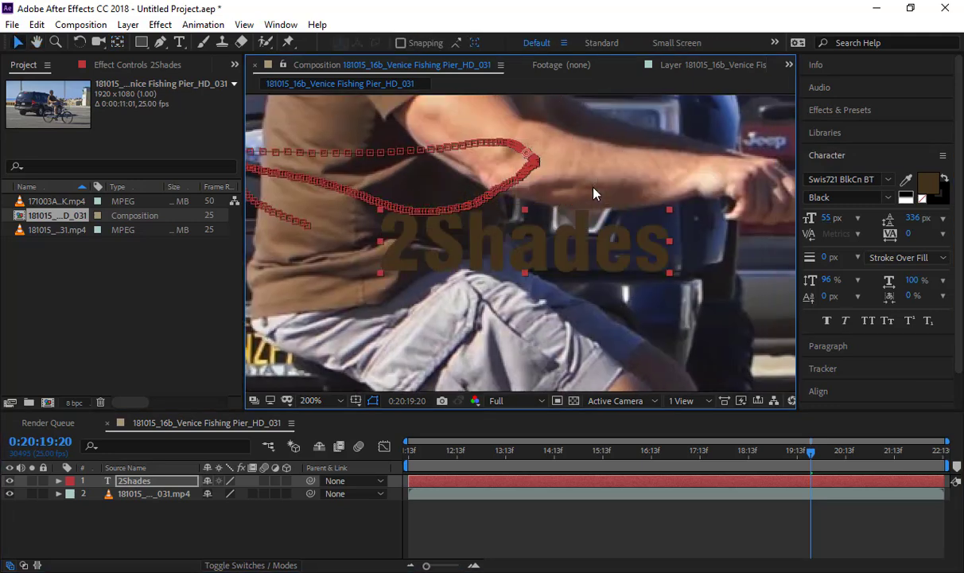
- Adjust the 2Shades layer's vertical anchor point value to raise the text over the rider's forearm
key(a)
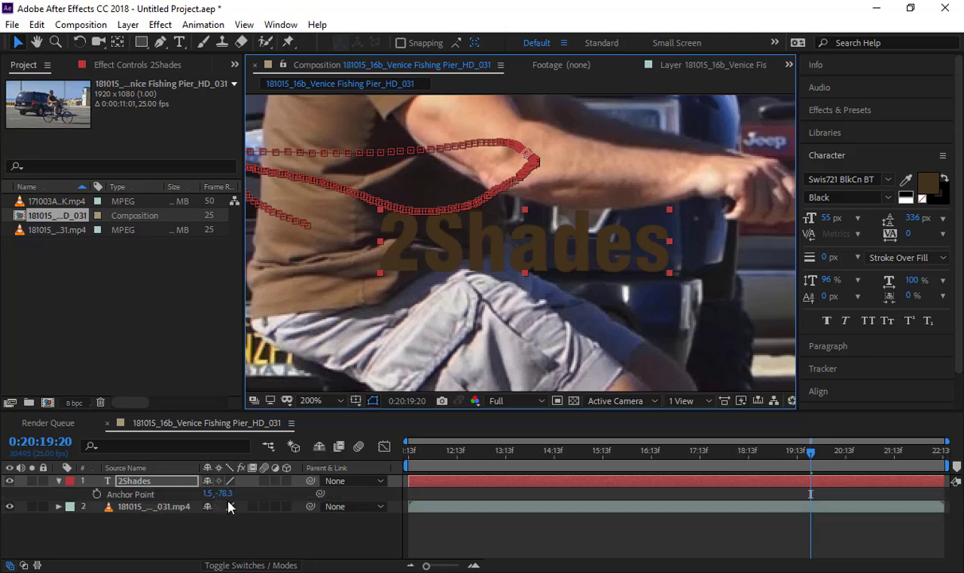
drag(218, 494, 270, 498)
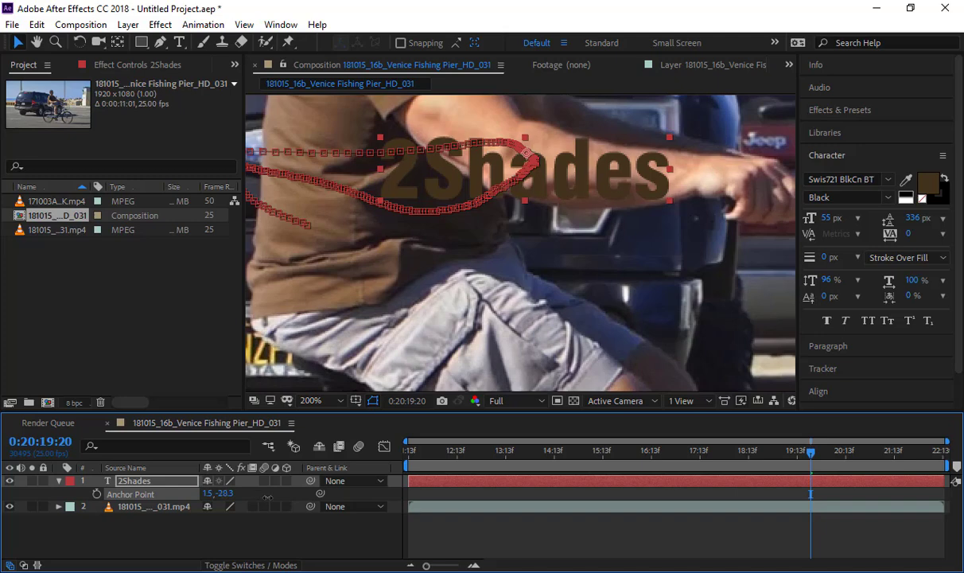
key(s)
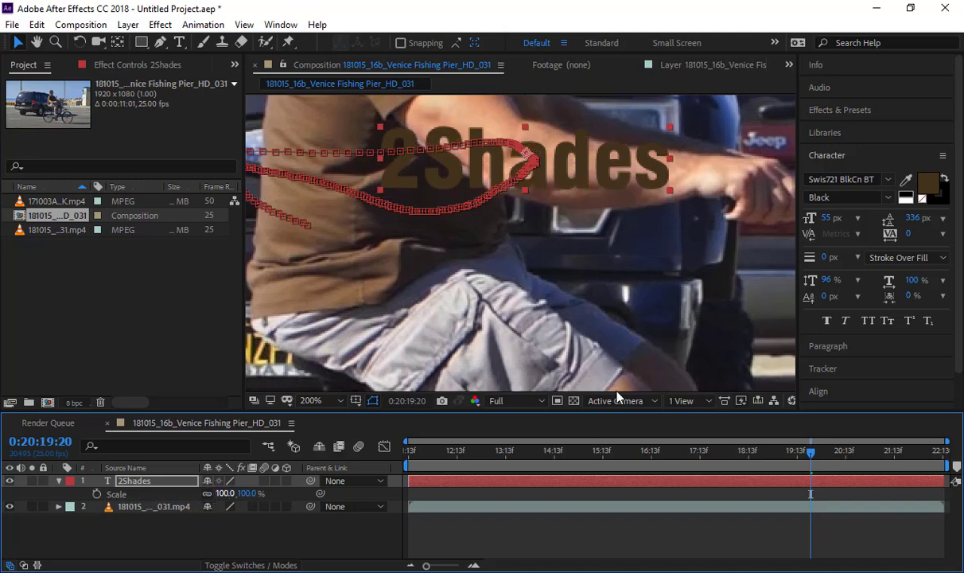
- Reduce the 2Shades text to 25 px and set its anchor point to -34.5, -9.3 so it sits on the forearm
mouse_move(833, 221)
mouse_down()
mouse_move(804, 218)
mouse_move(831, 218)
mouse_up()
key(a)
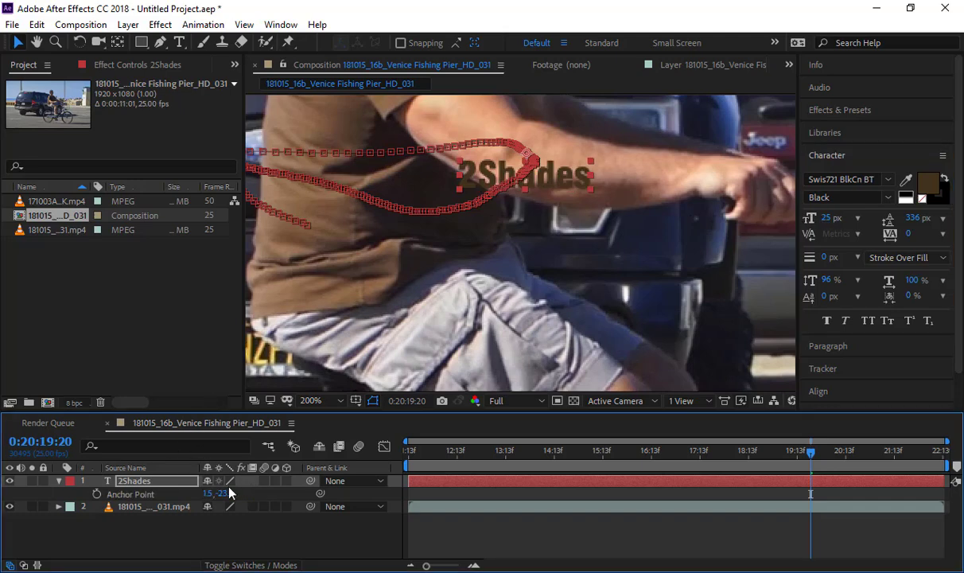
drag(227, 494, 158, 469)
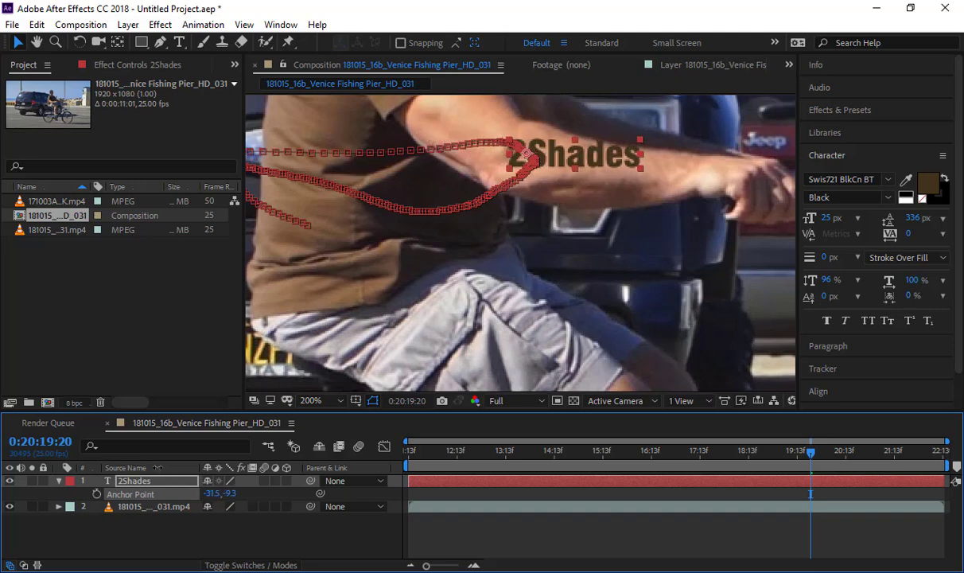
click(589, 531)
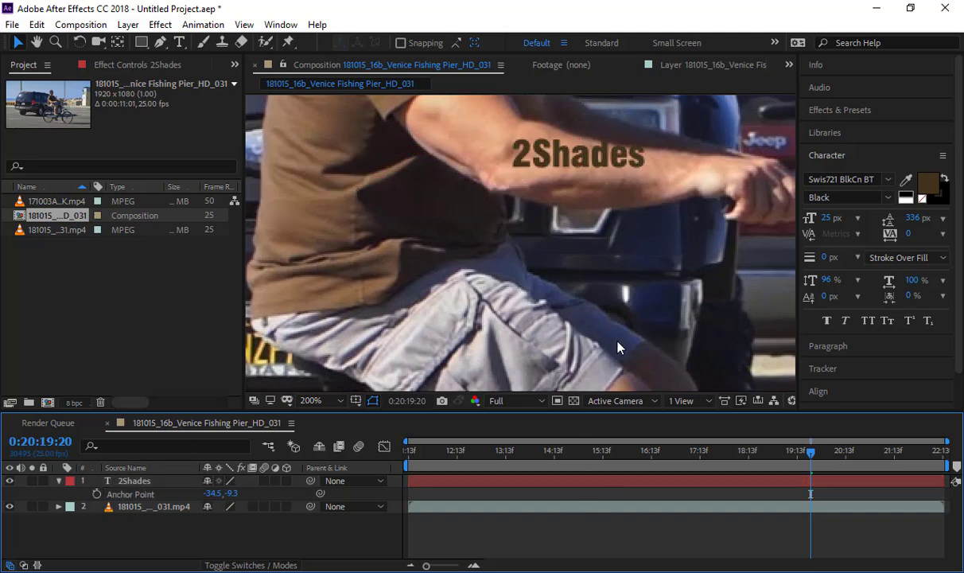
- Play the composition from its first frame to check how the 2Shades text follows the rider's arm
scroll(621, 307, down, 1)
scroll(622, 294, down, 1)
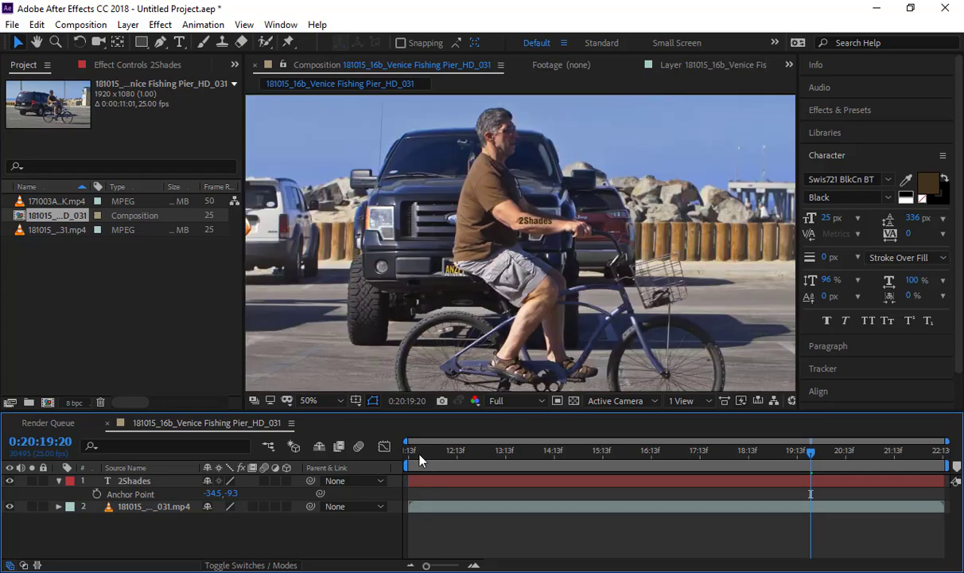
drag(422, 455, 382, 367)
key(space)
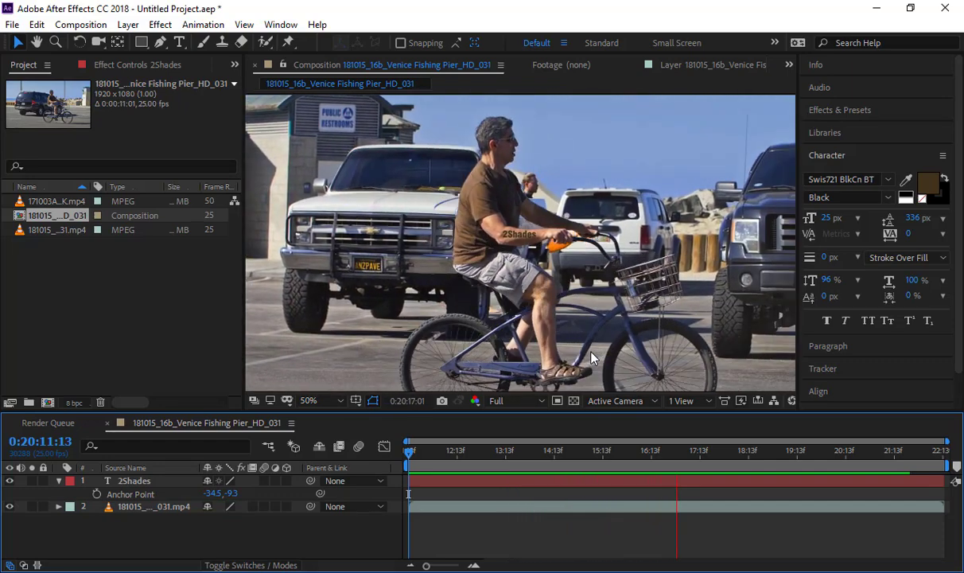
key(space)
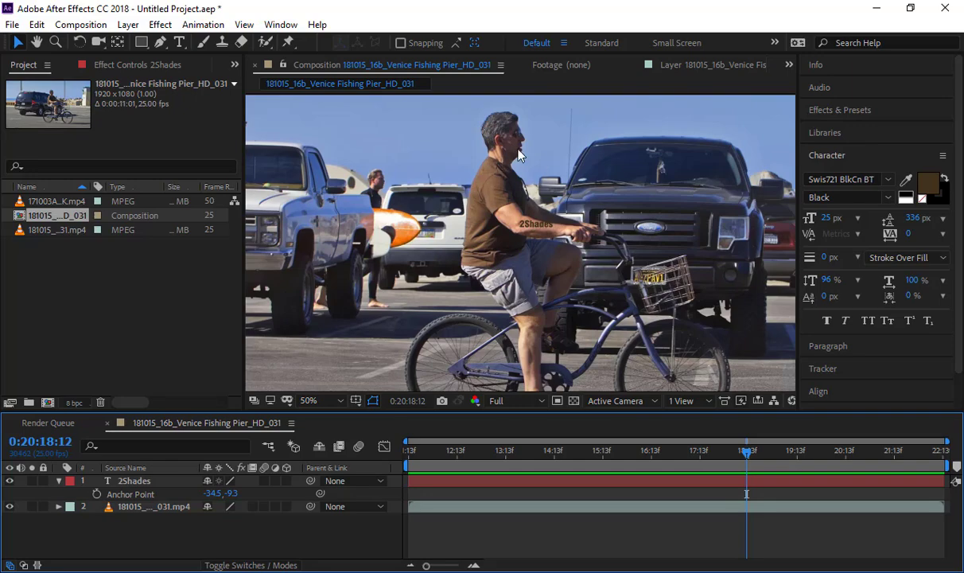
- Enable rotation tracking in addition to position for Tracker 2 on the Venice Fishing Pier footage layer
click(706, 64)
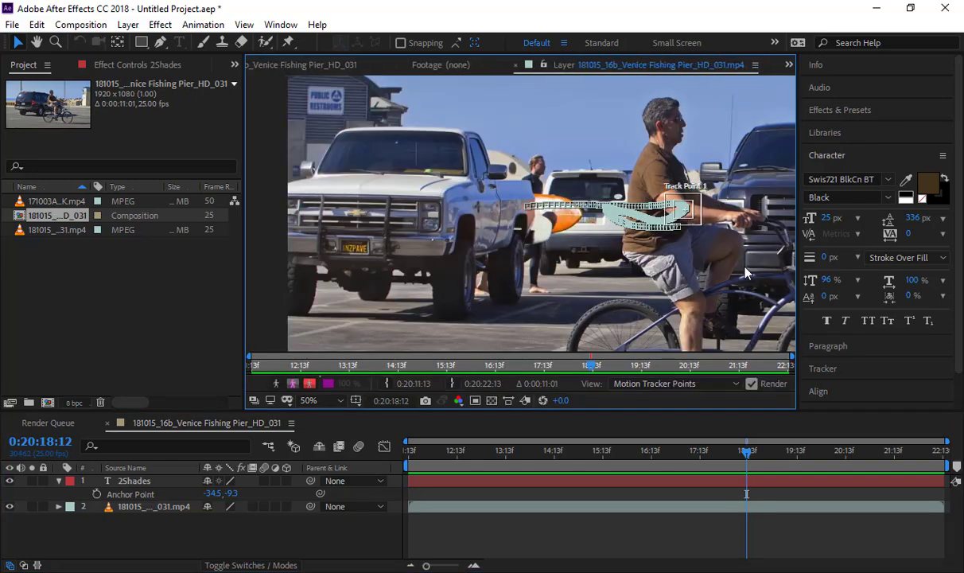
click(724, 259)
drag(723, 260, 578, 263)
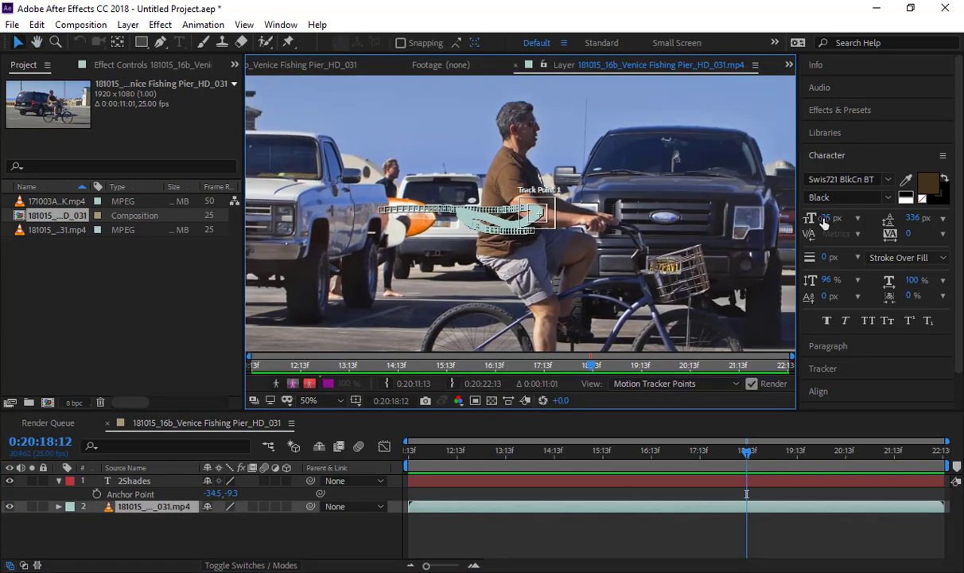
click(846, 366)
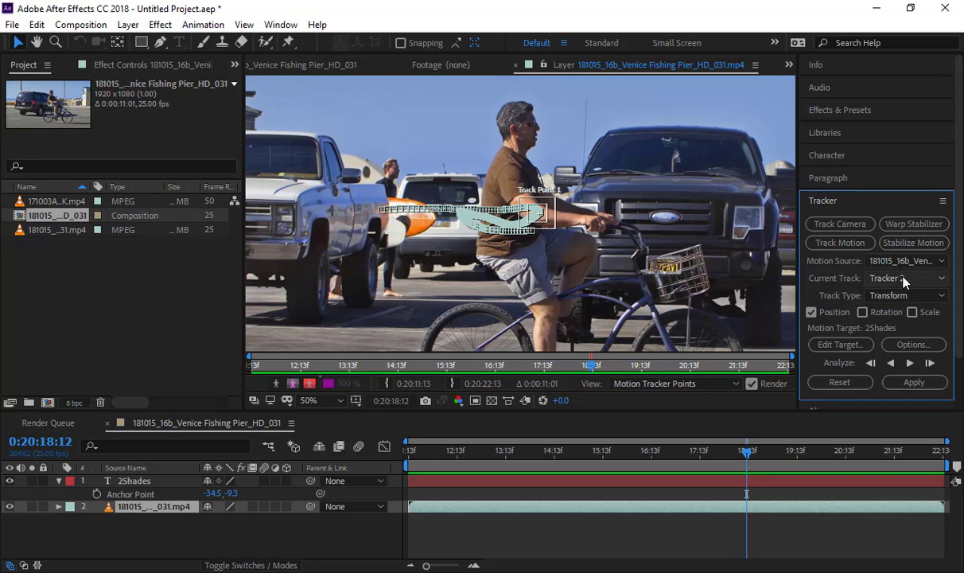
click(863, 313)
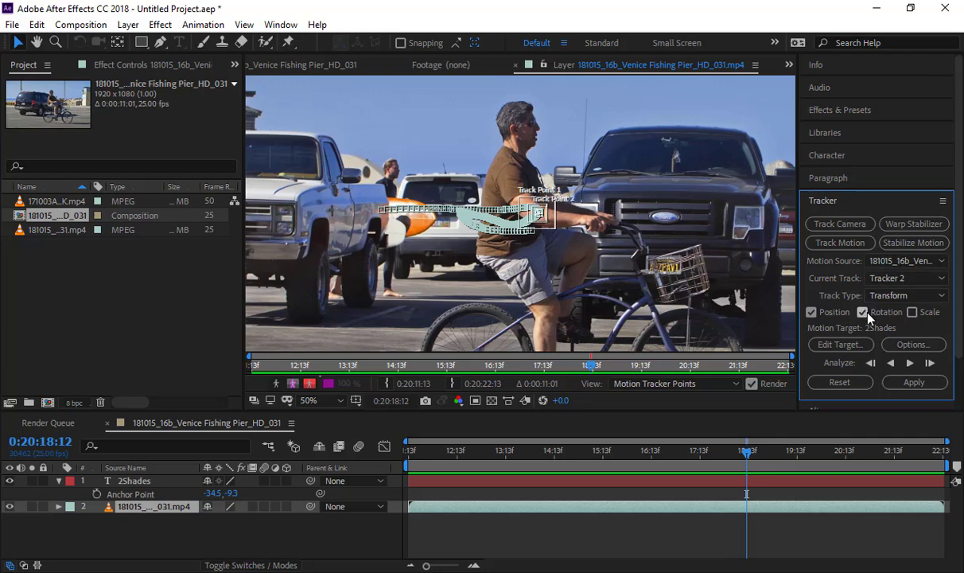
- At the footage's first frame, place Track Point 2 on the rider's near hand and analyze the motion forward
scroll(560, 280, up, 2)
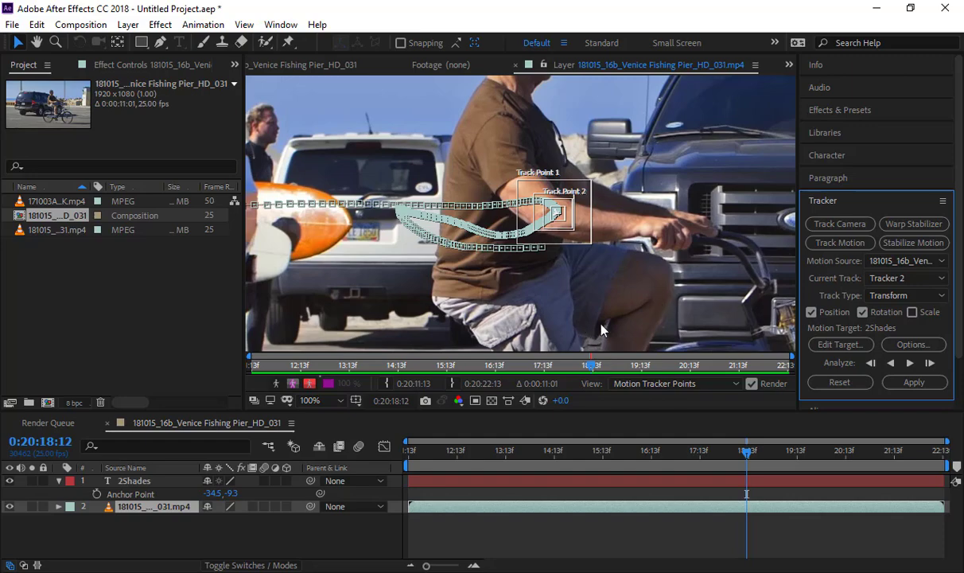
drag(615, 373, 221, 333)
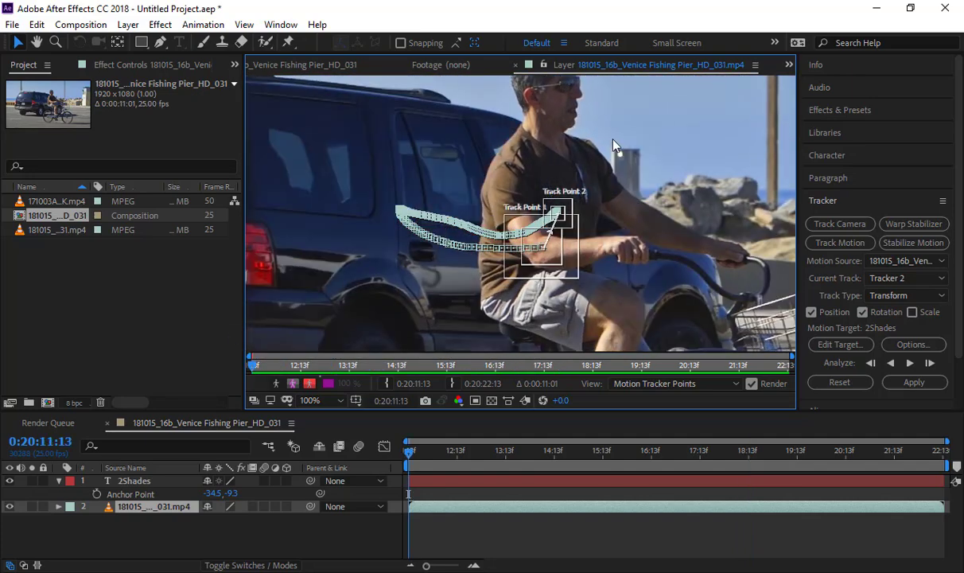
key(period)
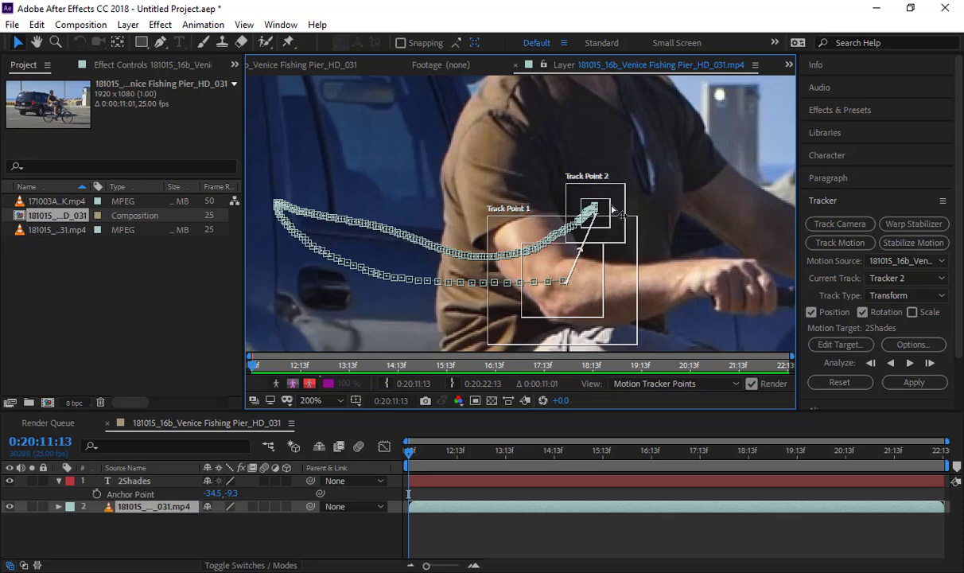
drag(613, 209, 706, 280)
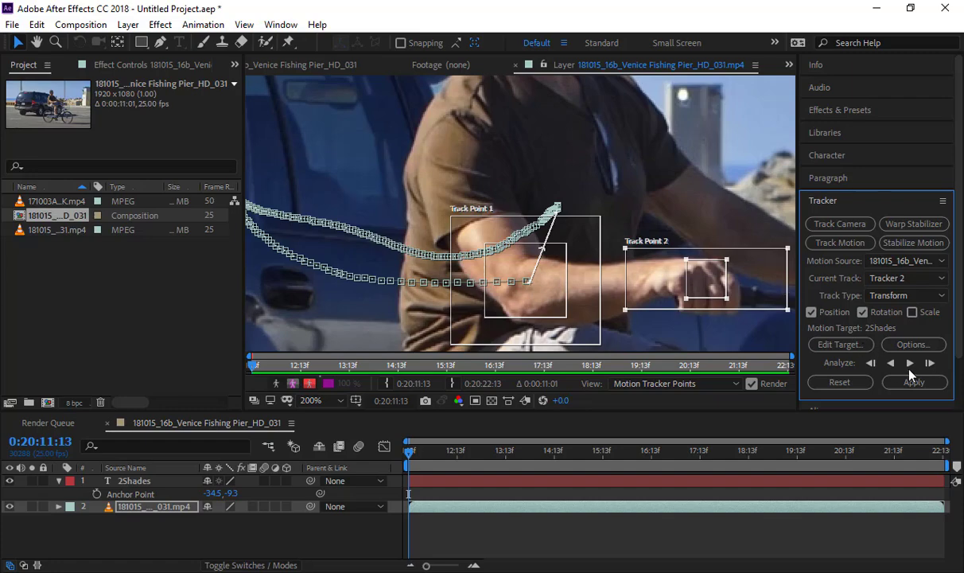
click(915, 366)
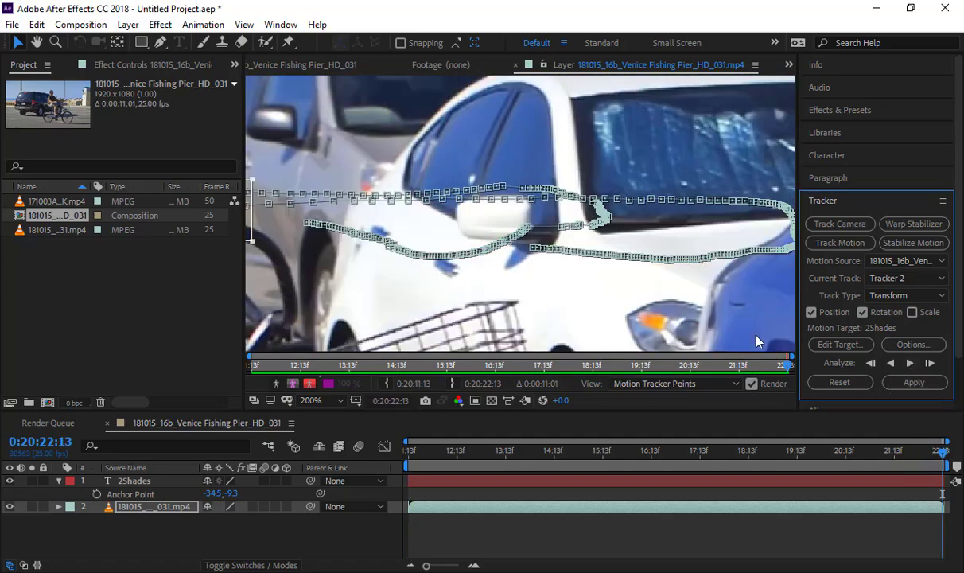
- Inspect the track points at the last frame, return to the first frame, and apply the tracking to 2Shades in X and Y
scroll(503, 300, down, 1)
scroll(402, 229, up, 1)
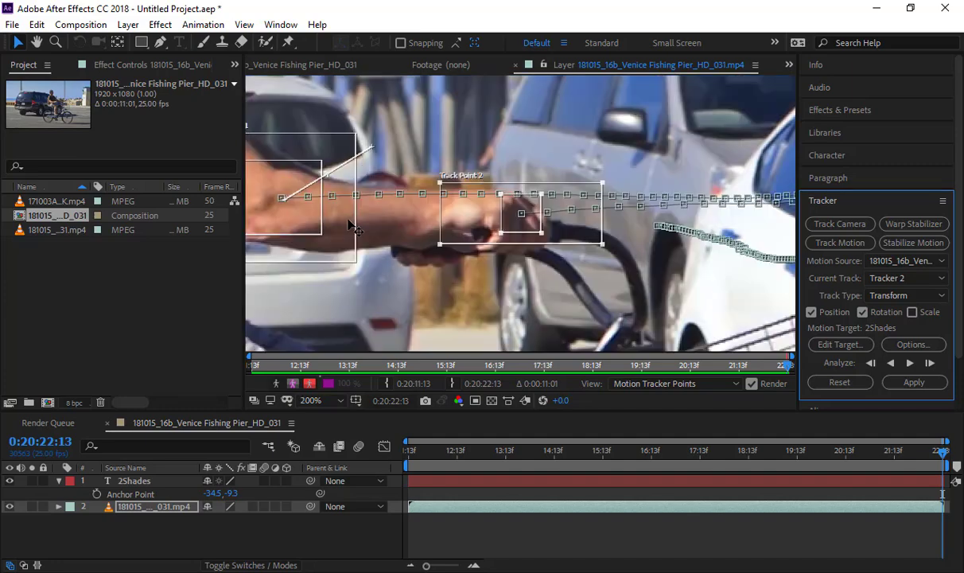
drag(401, 228, 705, 236)
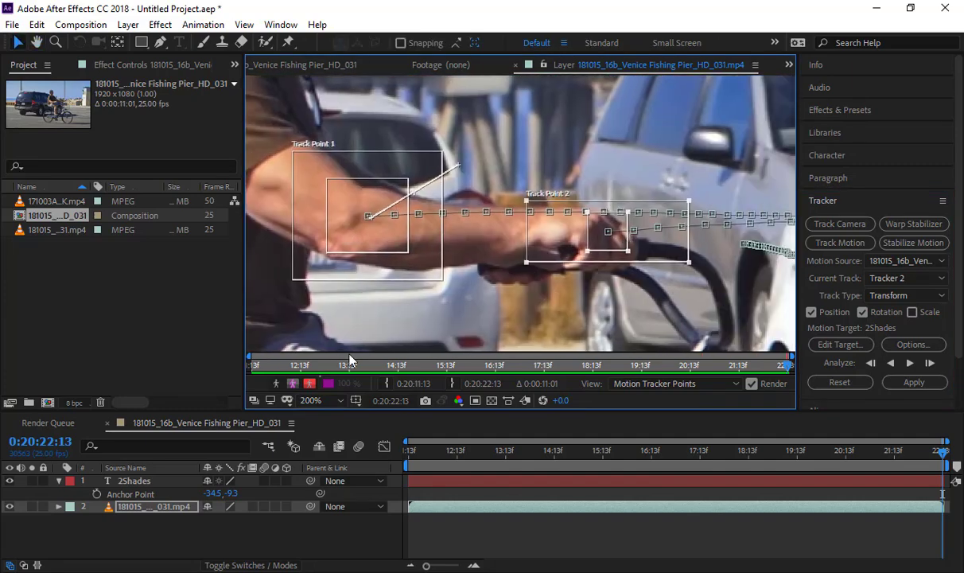
drag(283, 368, 208, 368)
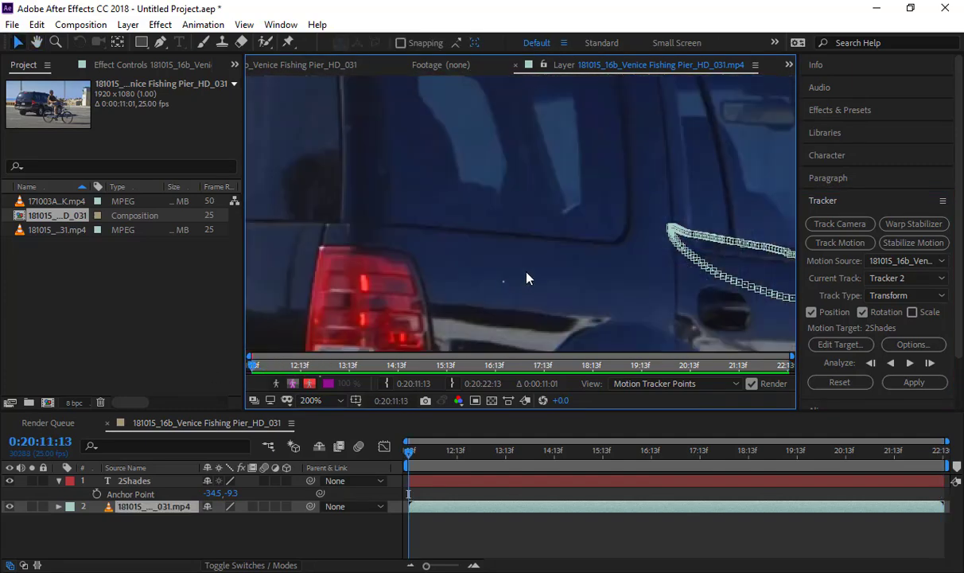
scroll(620, 256, down, 2)
drag(661, 253, 523, 257)
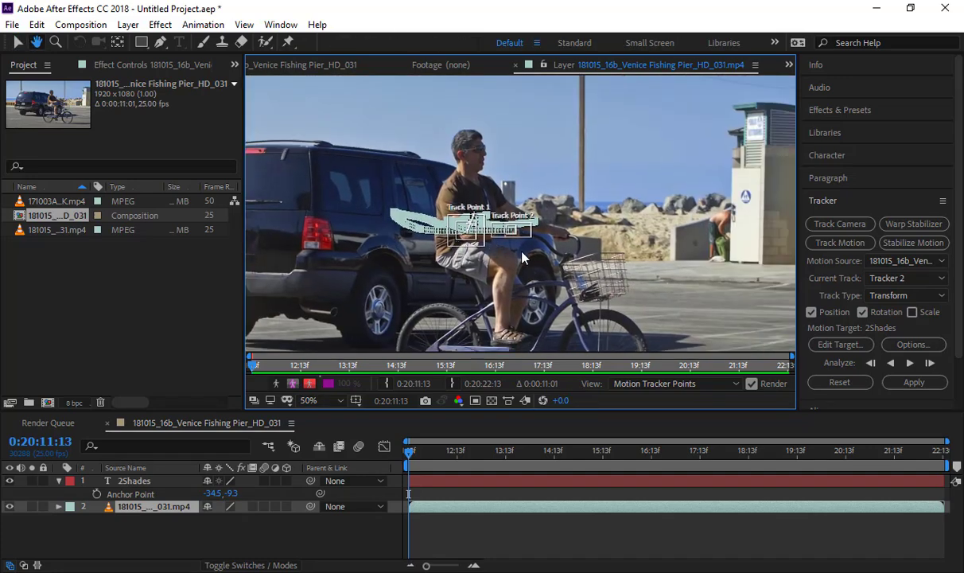
click(915, 383)
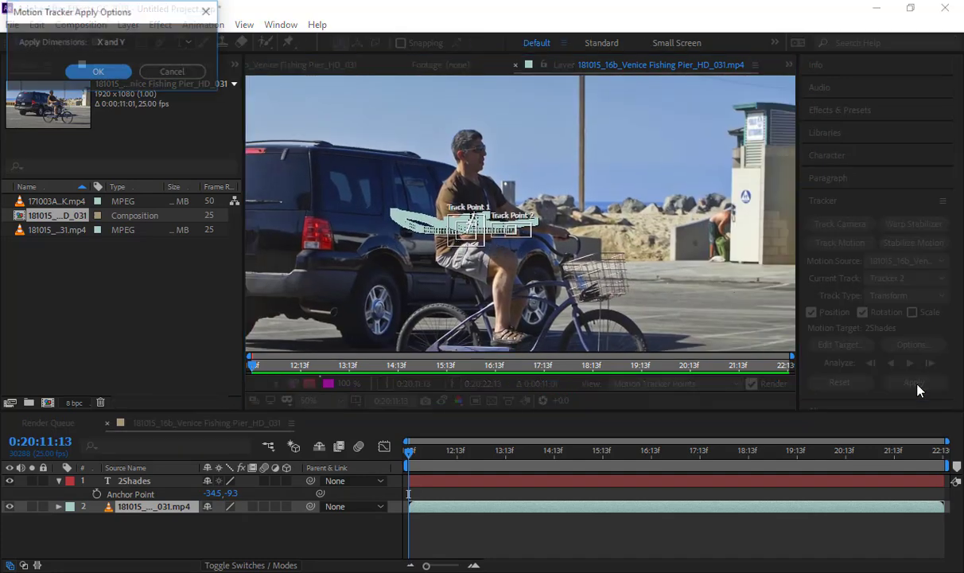
click(99, 73)
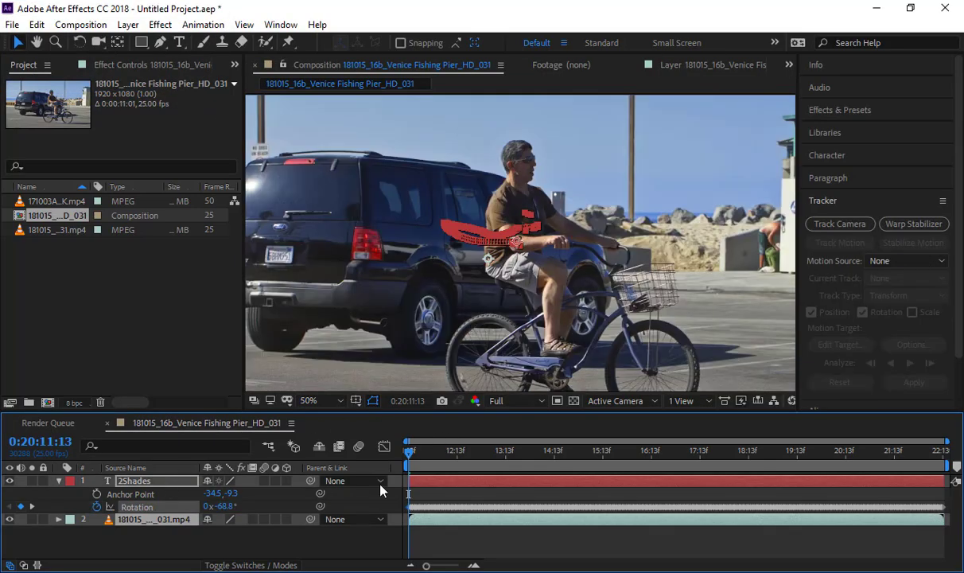
- Play the composition briefly and examine the 2Shades text's rotation on the rider's arm up close
key(space)
click(151, 481)
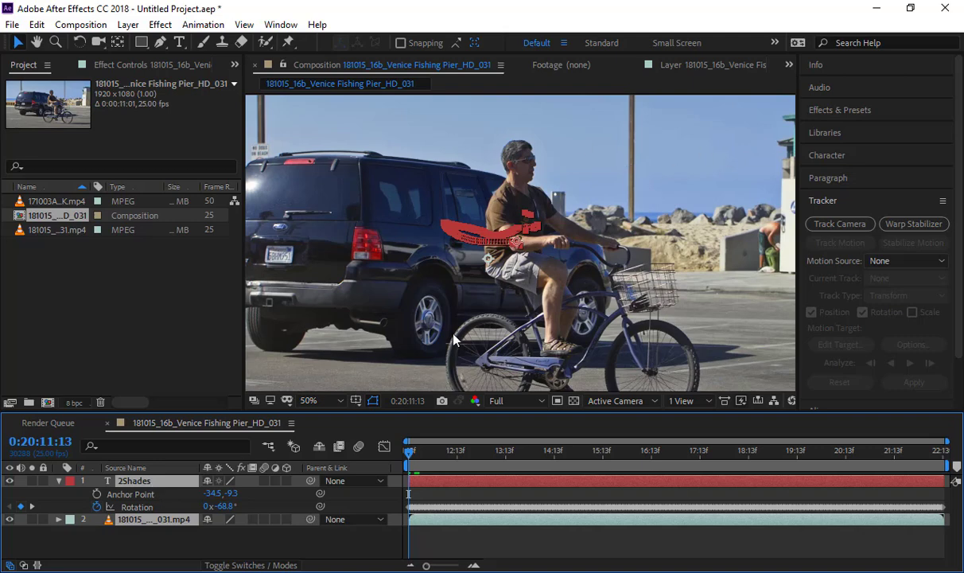
click(335, 551)
scroll(465, 298, up, 4)
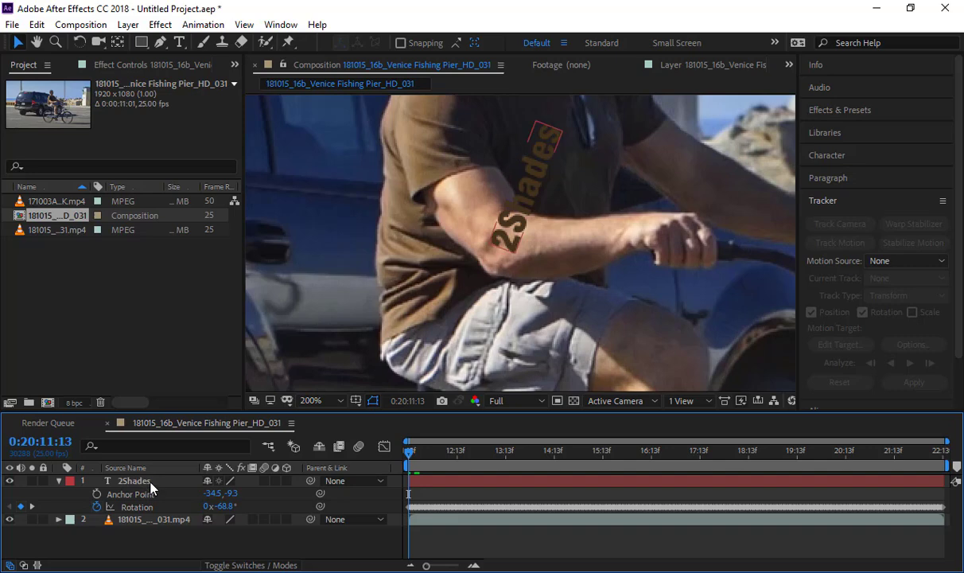
- Delete the 2Shades text layer and add a null object to the composition, leaving it at its default position
click(152, 482)
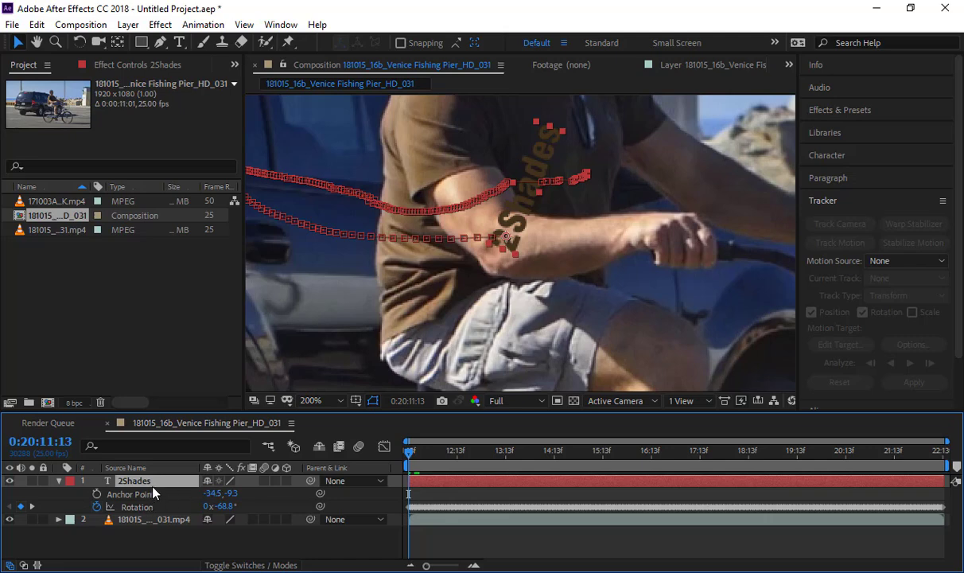
key(Delete)
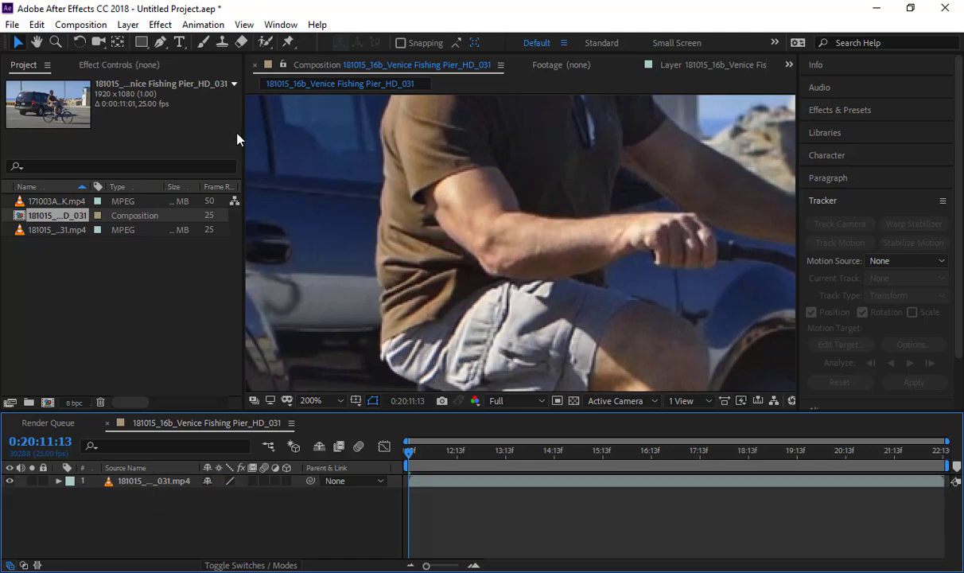
click(160, 24)
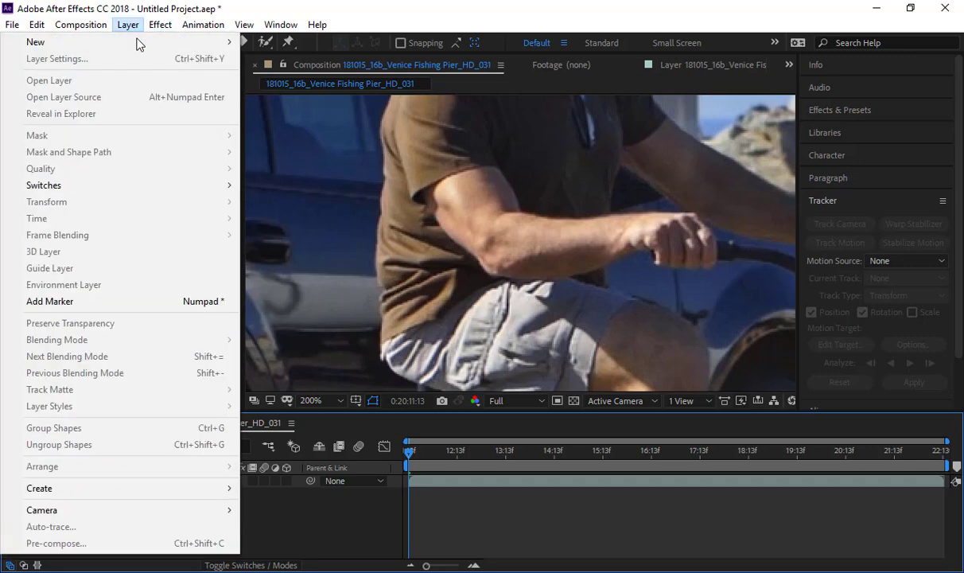
mouse_move(159, 42)
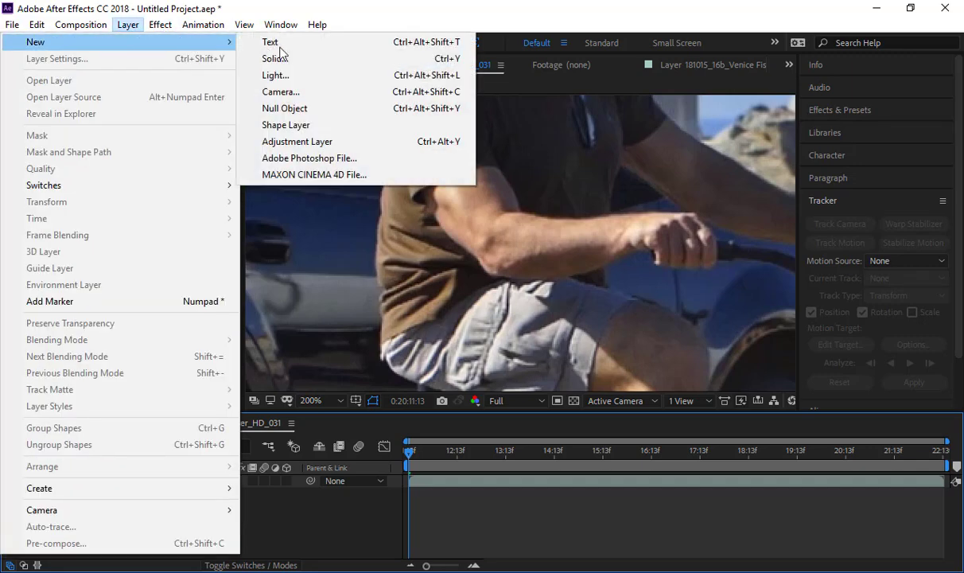
click(293, 113)
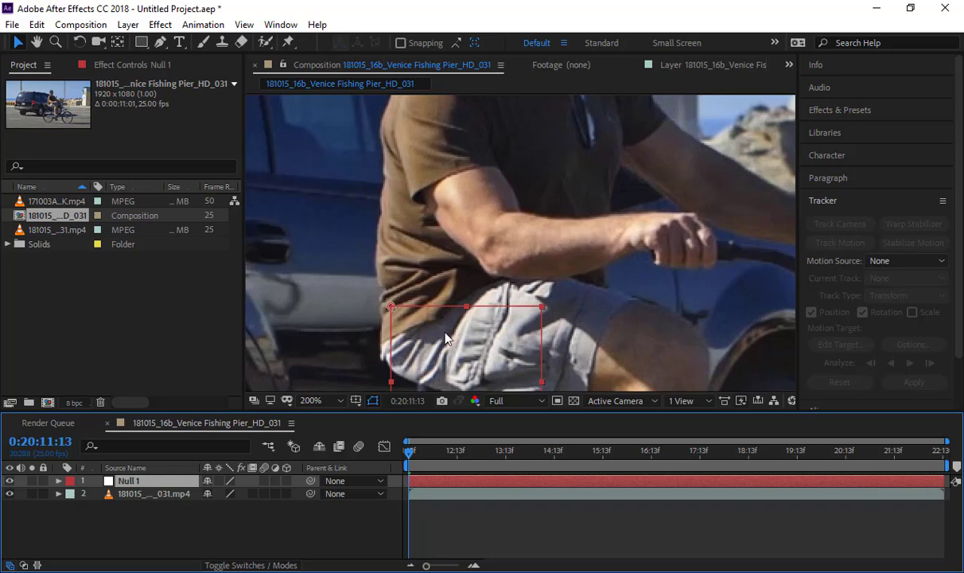
drag(427, 341, 468, 313)
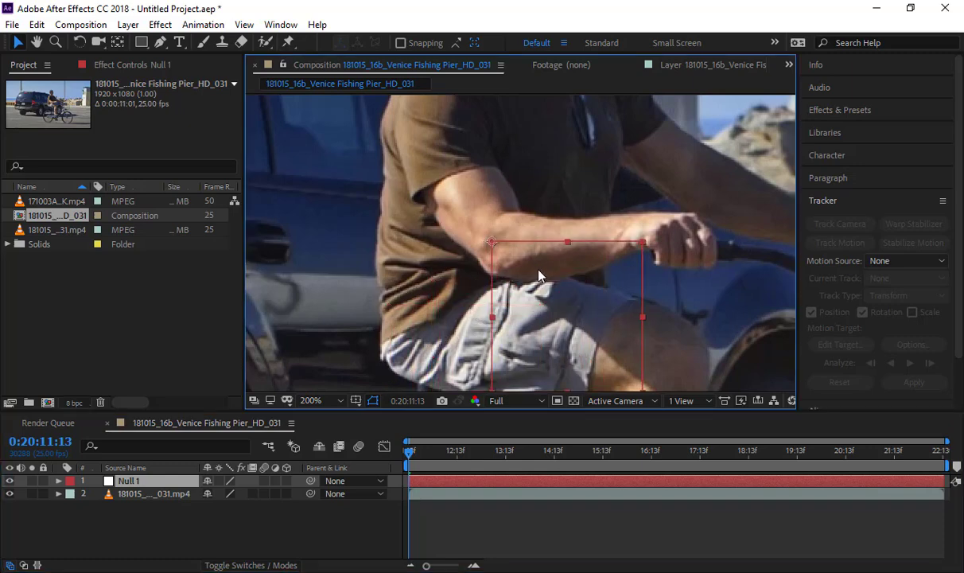
key(ctrl+z)
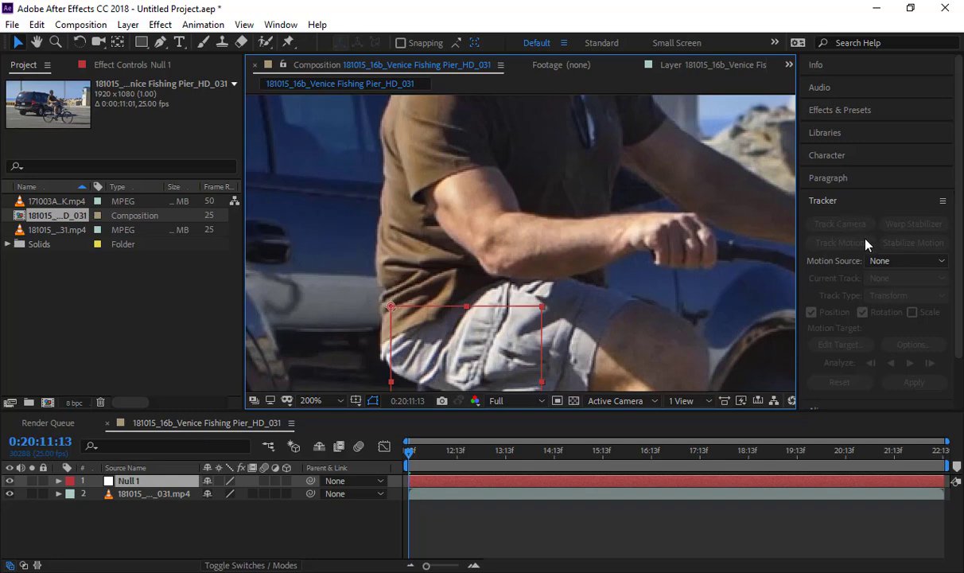
- Choose the Venice Fishing Pier clip as the motion source and set Tracker 2's track type to Transform
click(880, 261)
click(880, 316)
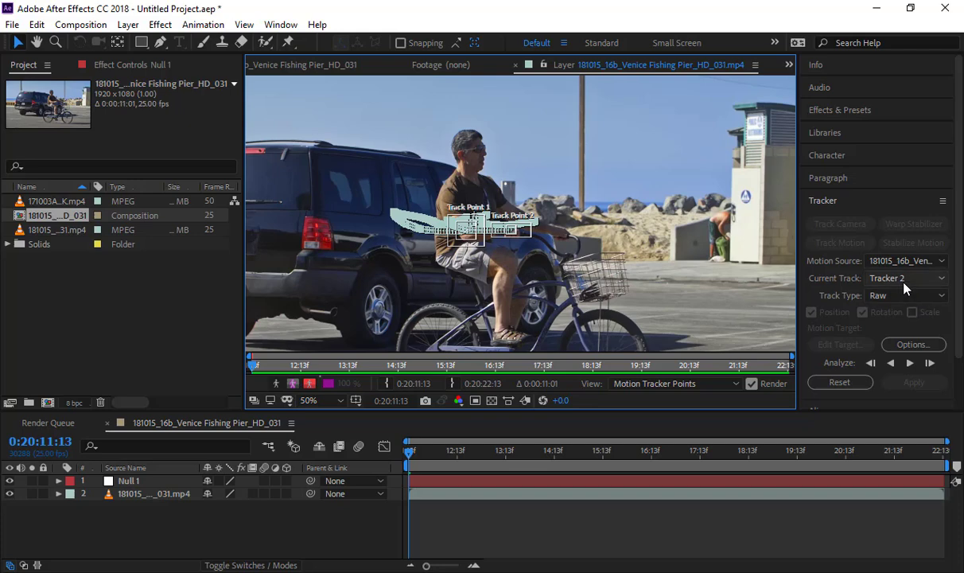
click(898, 299)
click(874, 327)
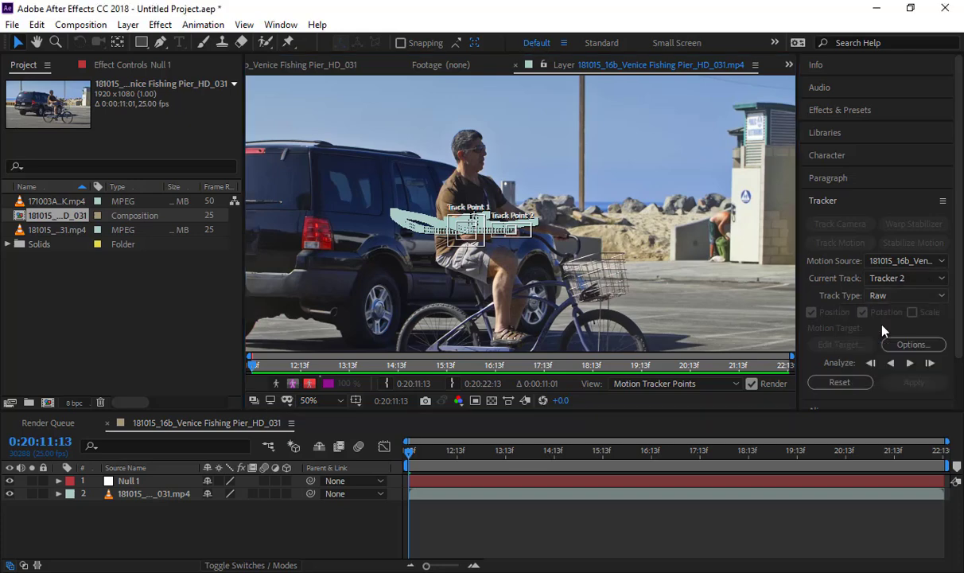
scroll(461, 230, up, 6)
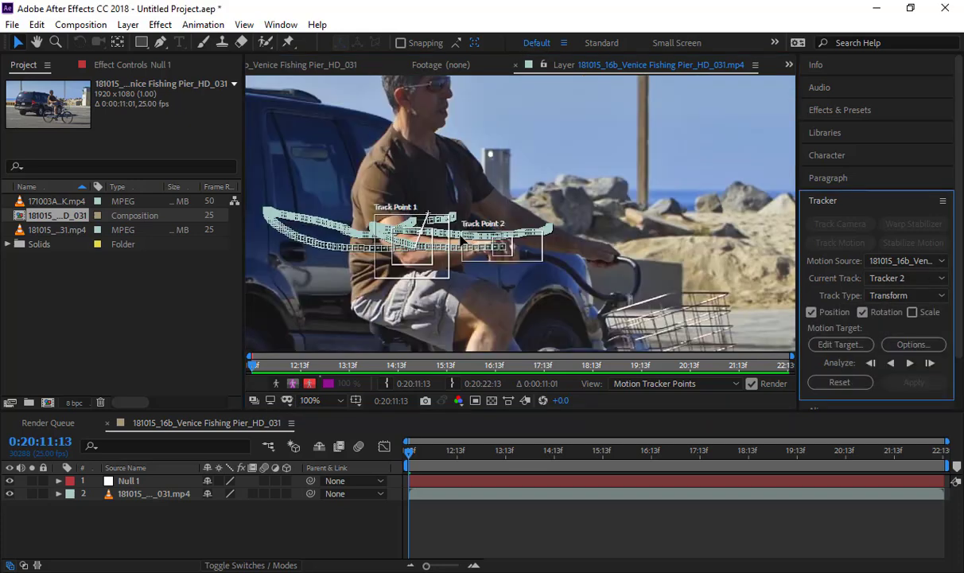
drag(422, 232, 699, 125)
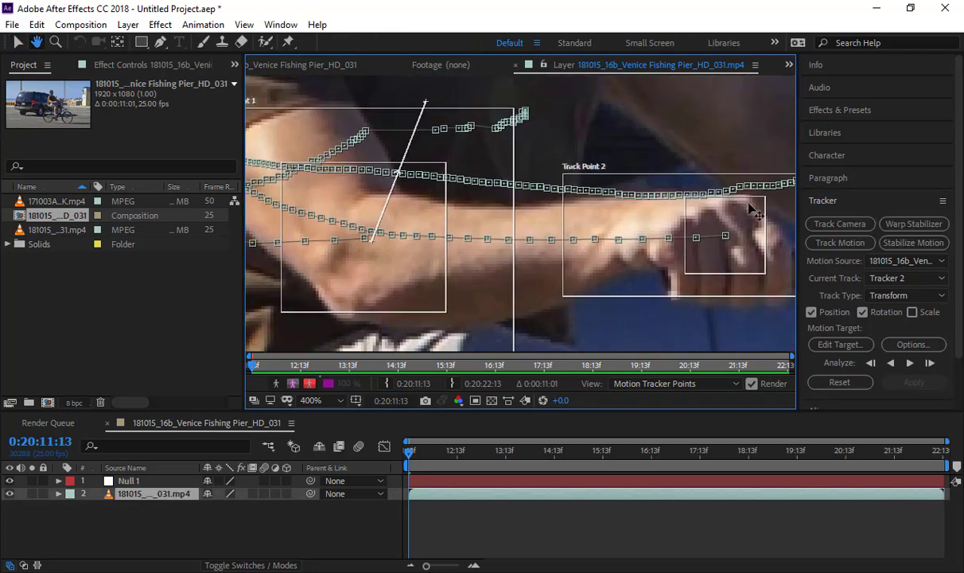
key(v)
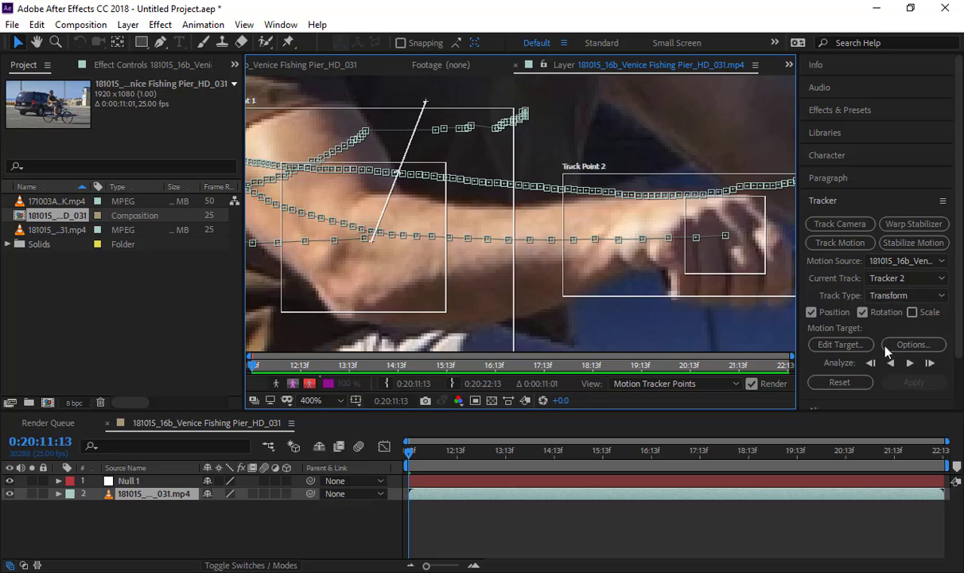
- Apply Tracker 2's position and rotation to Null 1 as the motion target and play the composition to check its movement
click(837, 347)
click(191, 128)
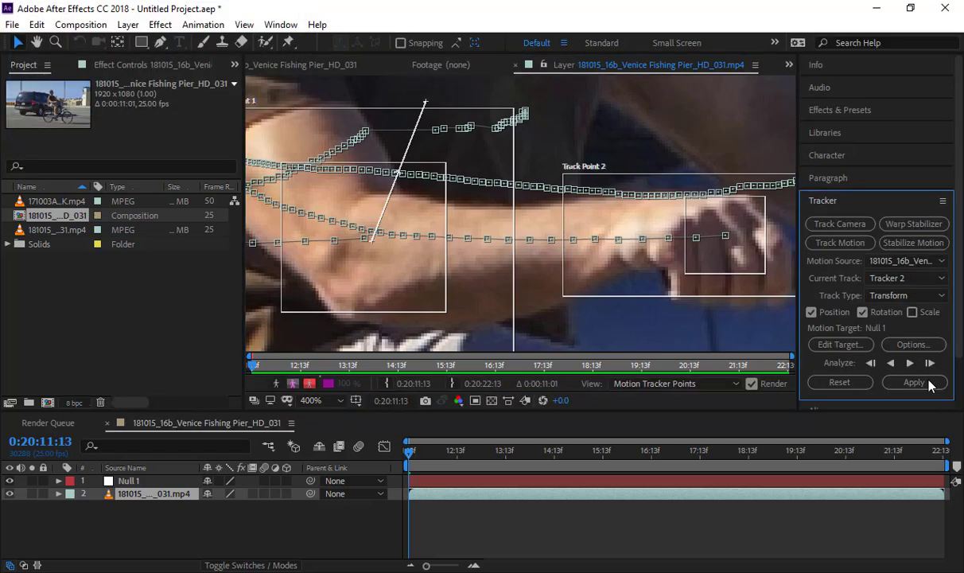
click(914, 383)
click(92, 70)
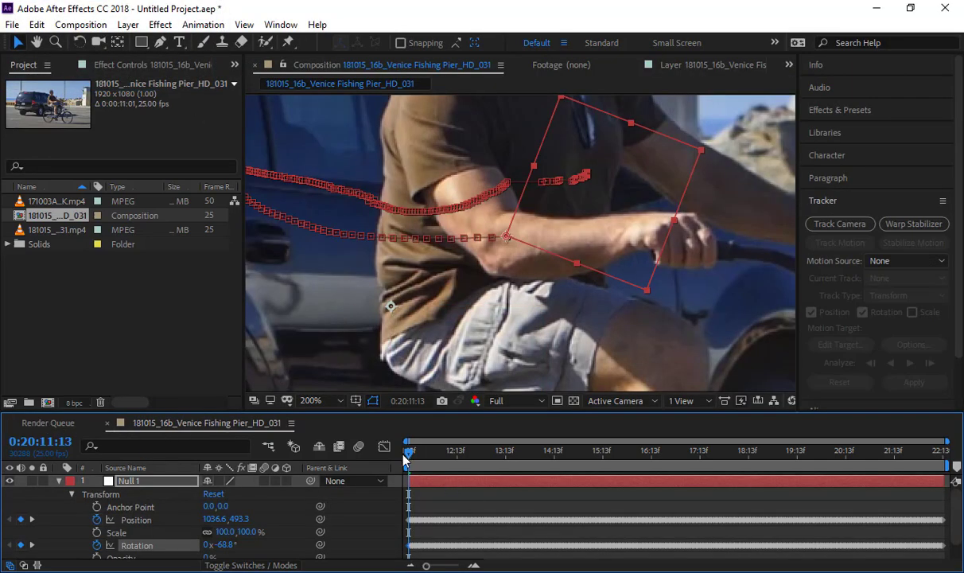
key(space)
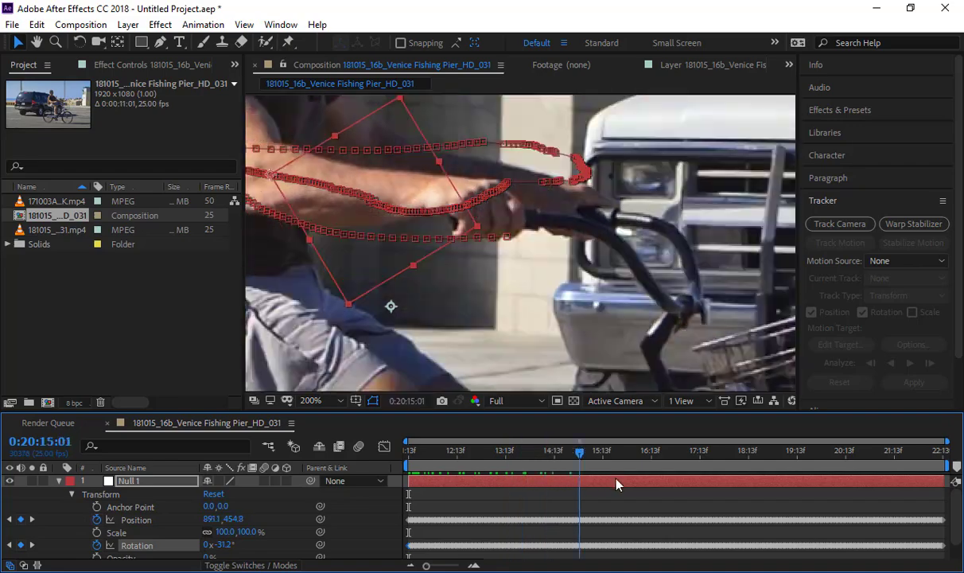
drag(817, 480, 373, 462)
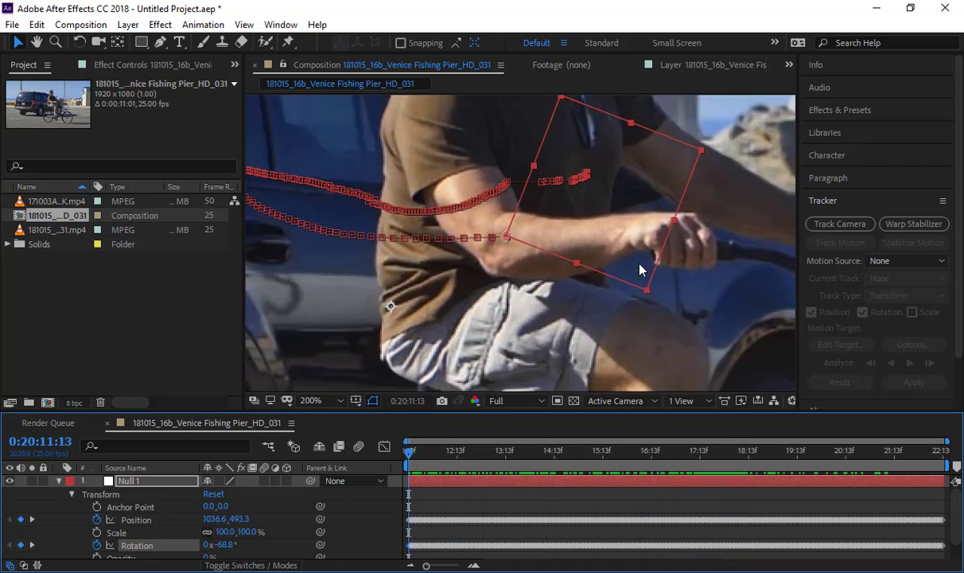
- Choose the Venice Fishing Pier clip as the motion source and review Tracker 2's plug-in and channel options
click(883, 261)
click(888, 312)
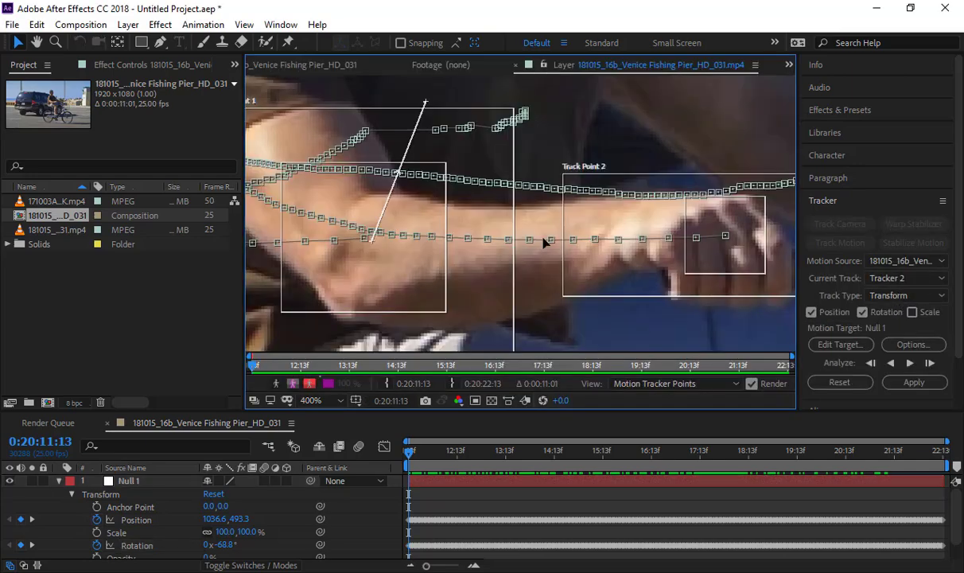
click(912, 344)
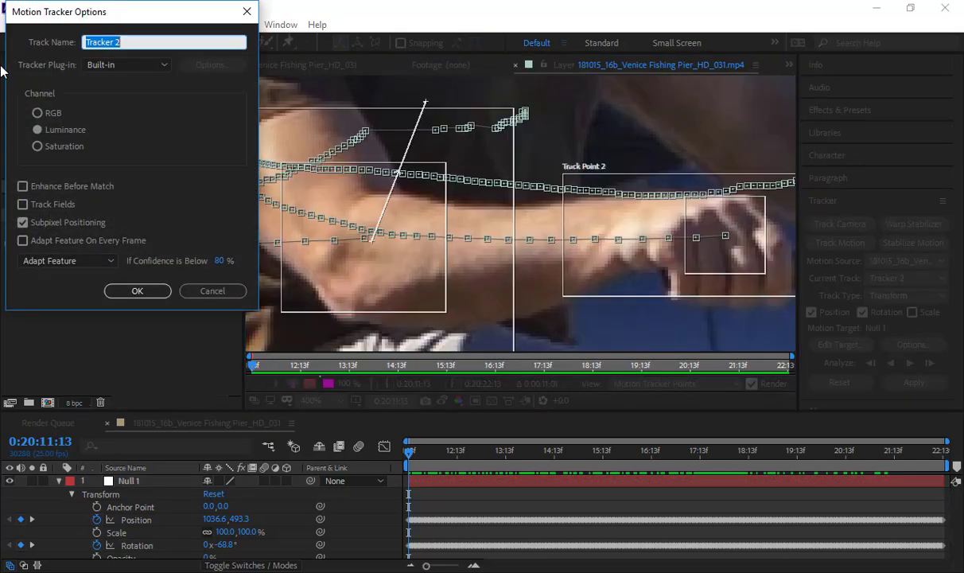
drag(144, 33, 444, 50)
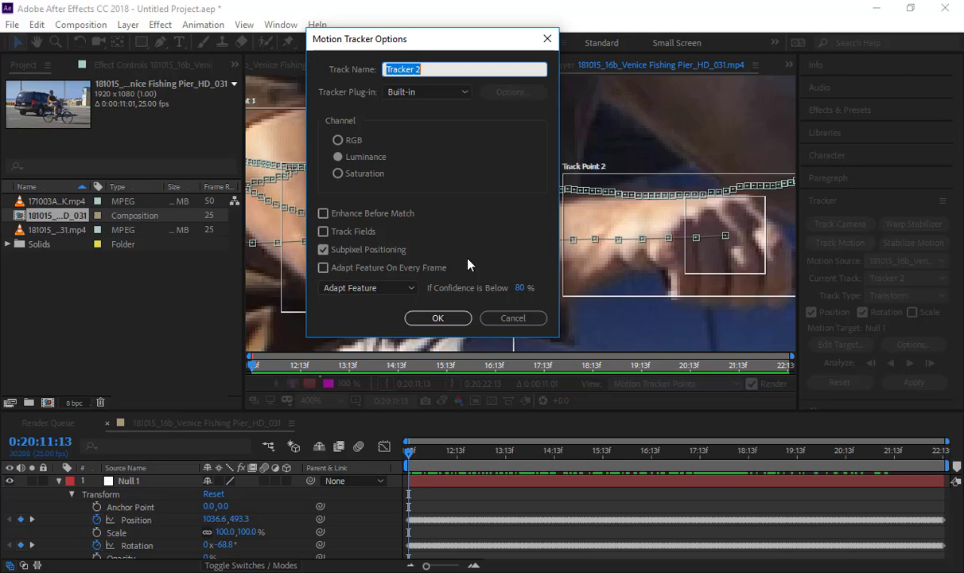
click(431, 92)
click(424, 108)
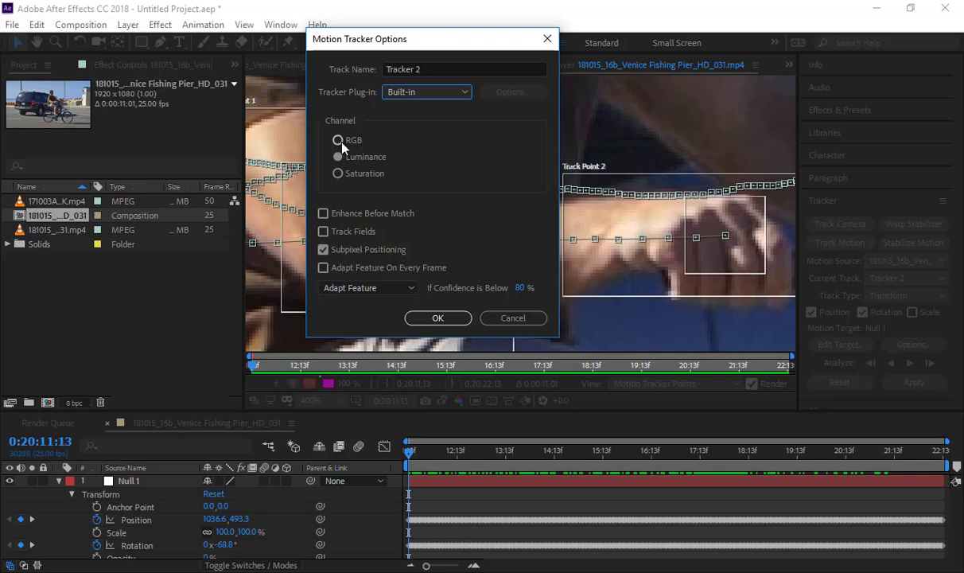
click(341, 141)
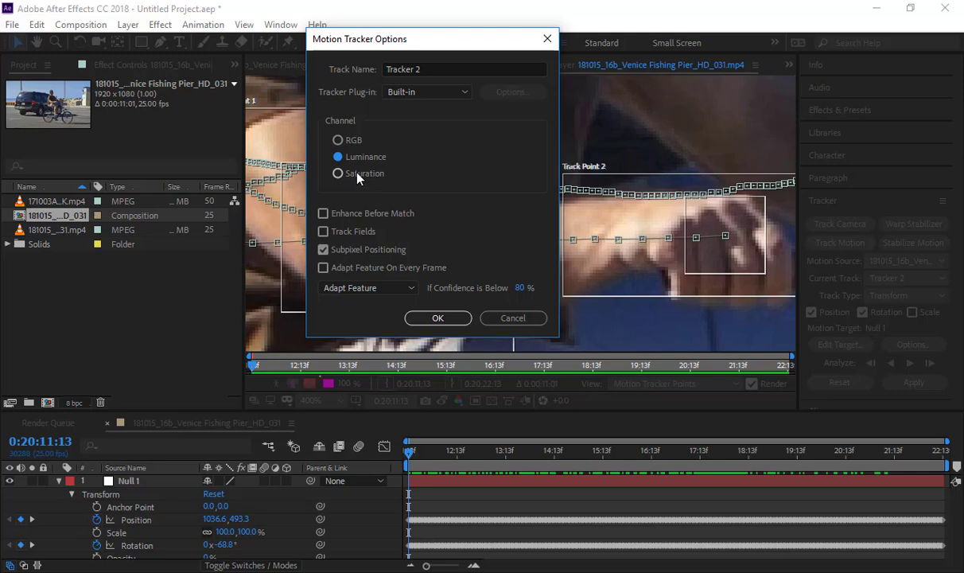
click(492, 323)
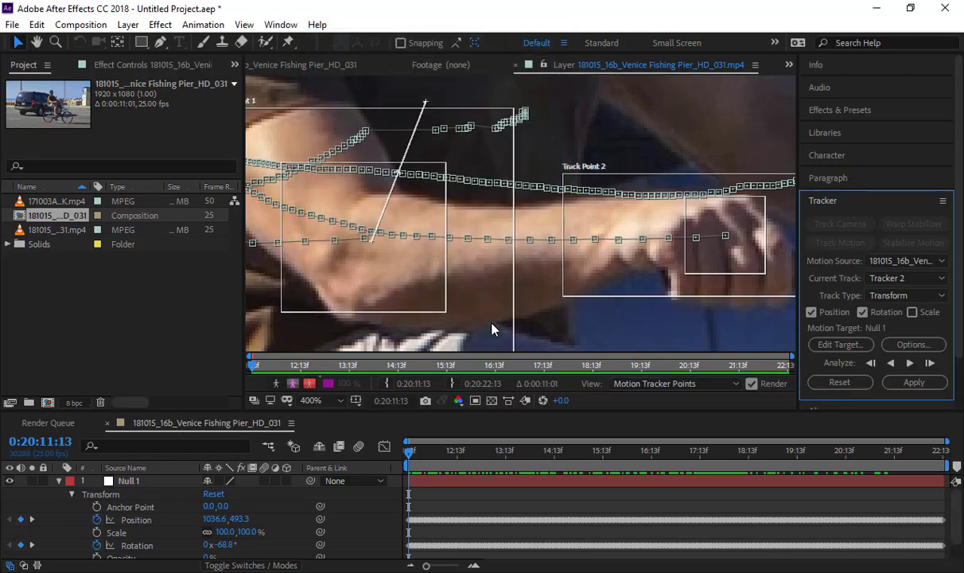
- Compare the contrast around the rider's hand in the red, green and blue channels, and return the layer view to RGB
key(comma)
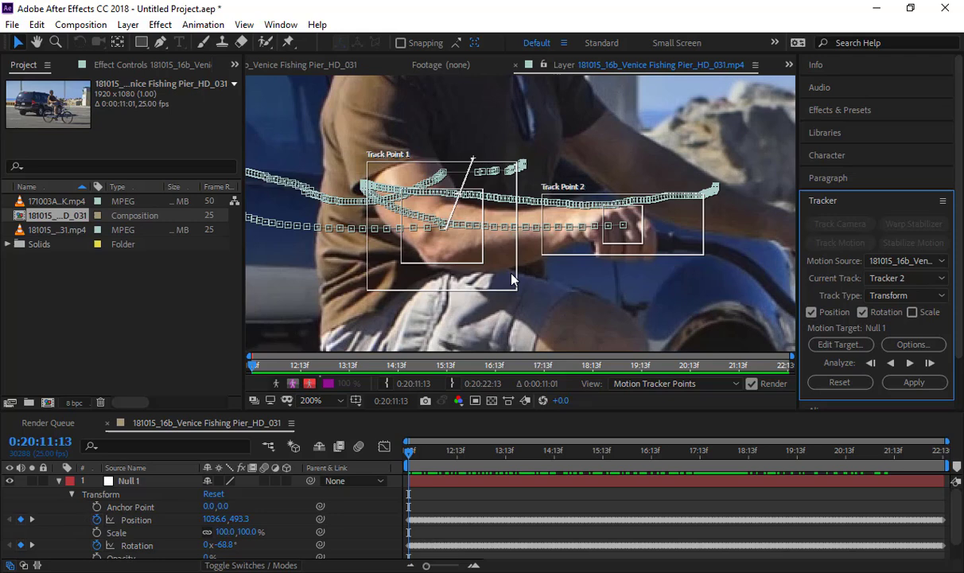
click(459, 400)
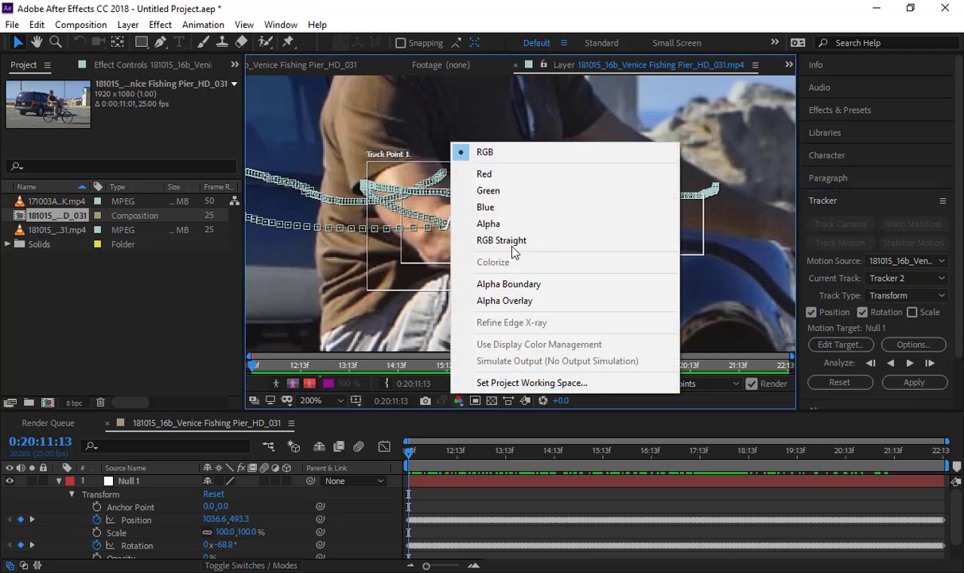
click(507, 176)
key(period)
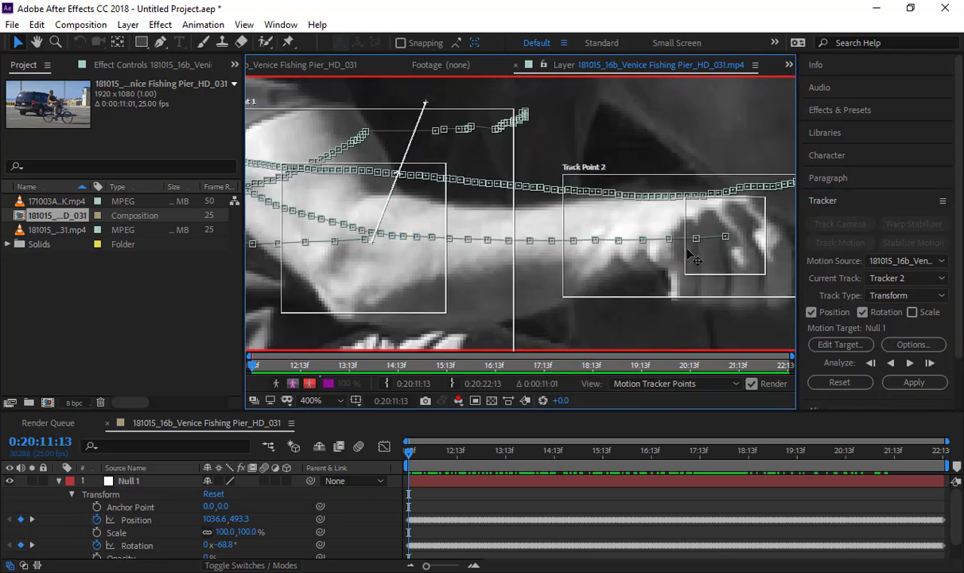
scroll(676, 231, right, 5)
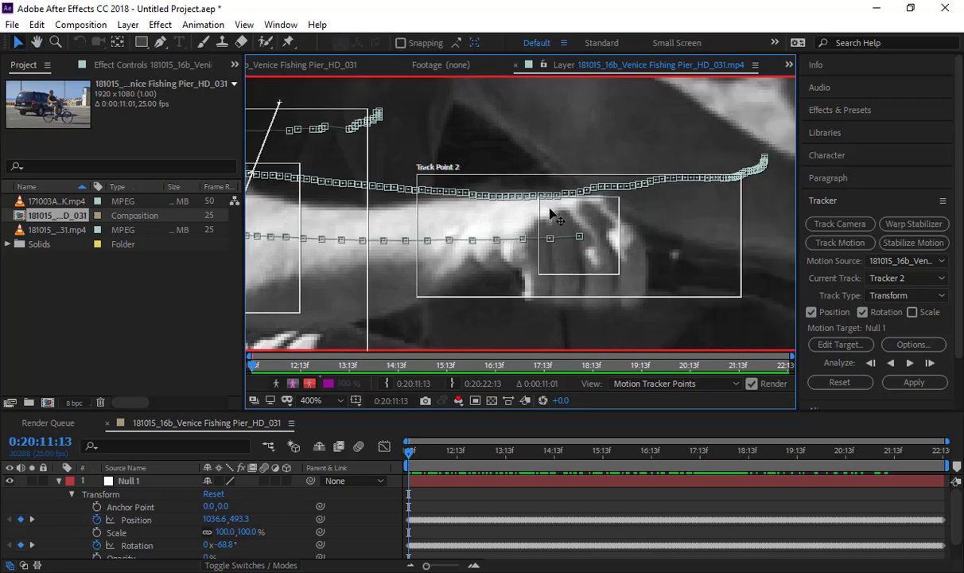
click(458, 401)
click(508, 191)
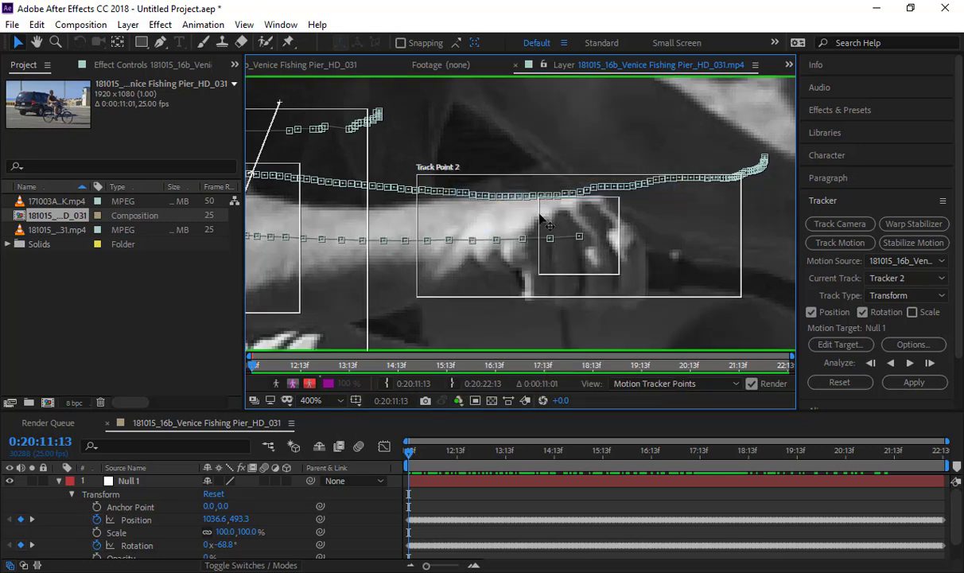
click(458, 400)
click(491, 206)
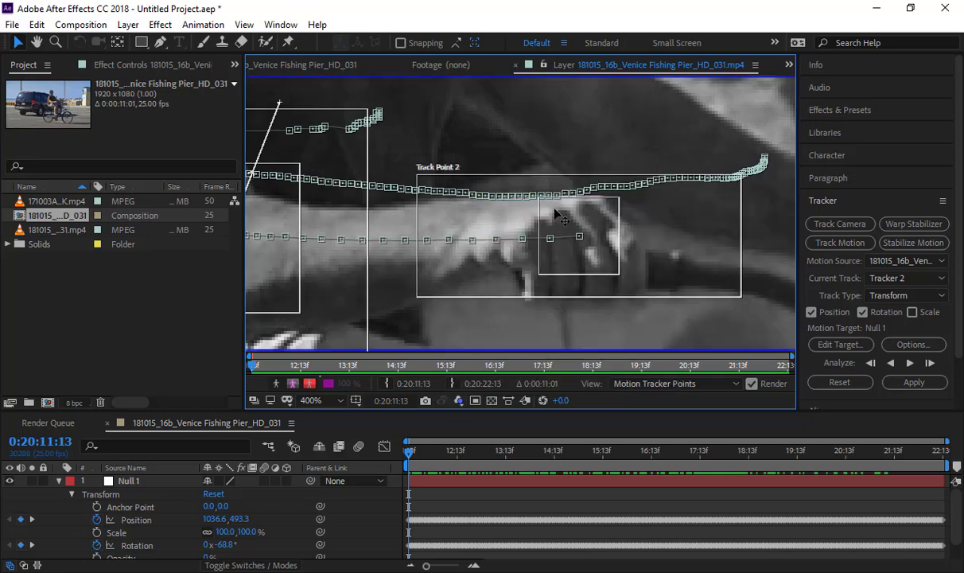
click(457, 400)
click(493, 170)
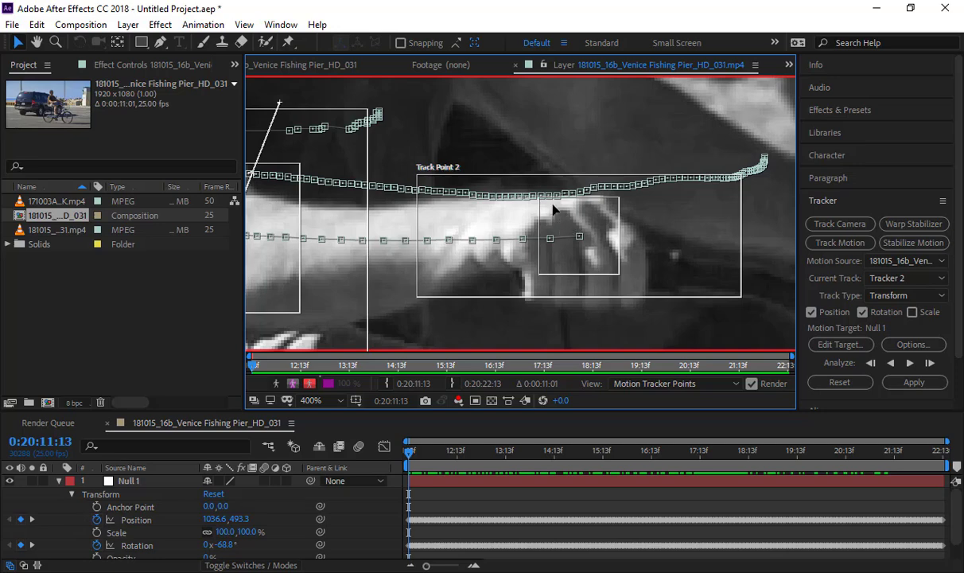
click(458, 401)
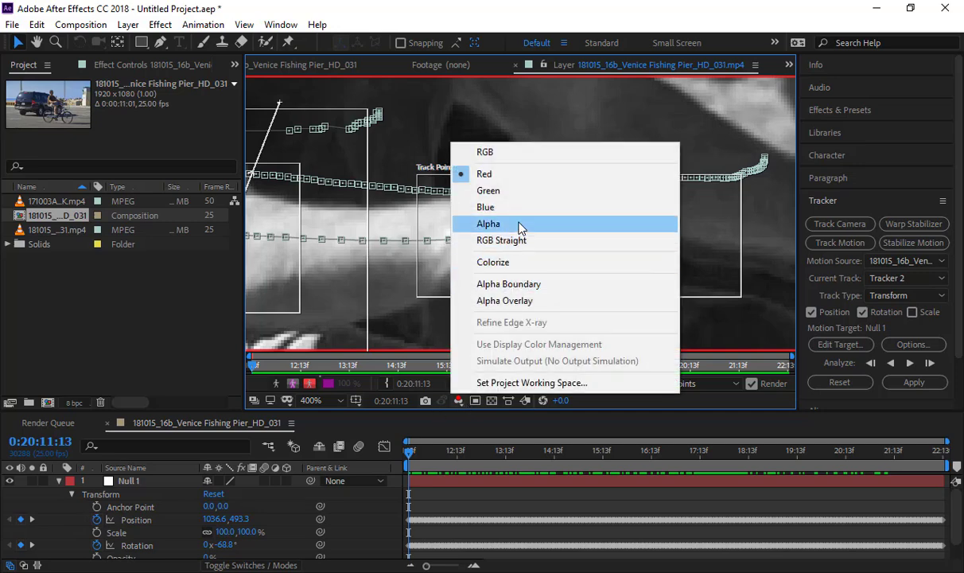
click(517, 153)
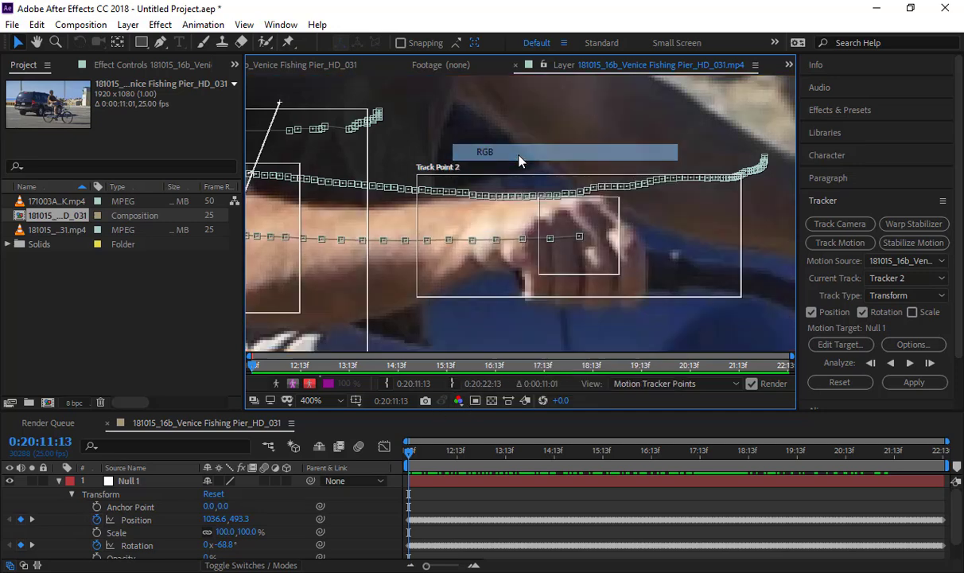
- Apply a Hue/Saturation effect to the clip and set its master saturation to -100
click(162, 25)
mouse_move(180, 180)
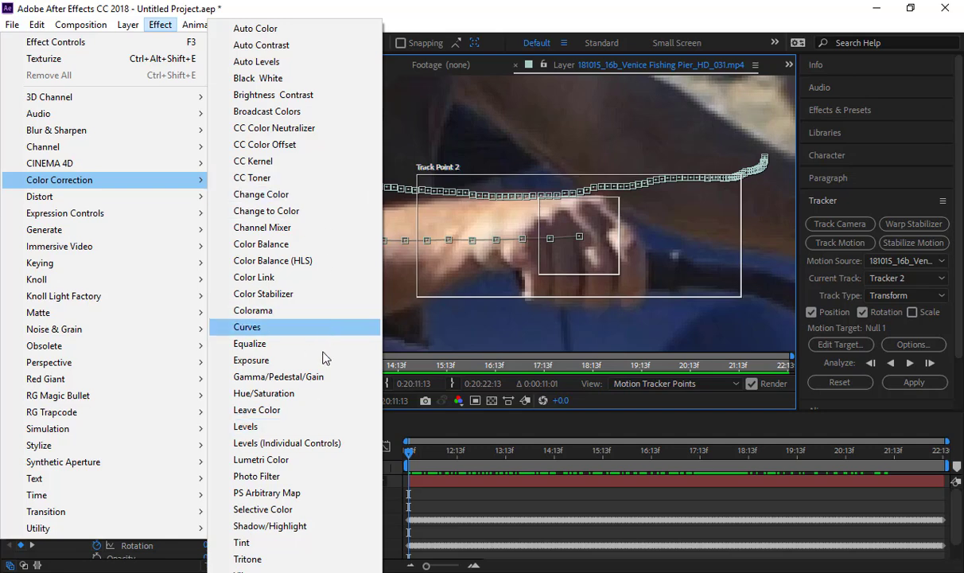
click(309, 394)
drag(127, 234, 0, 211)
click(40, 226)
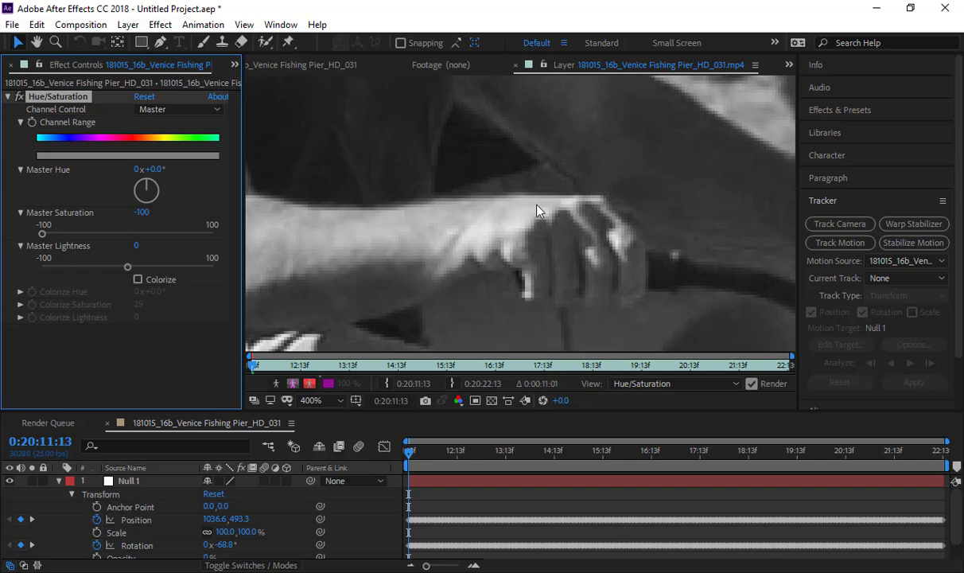
- View the desaturated clip's red channel and delete the Hue/Saturation effect
click(459, 400)
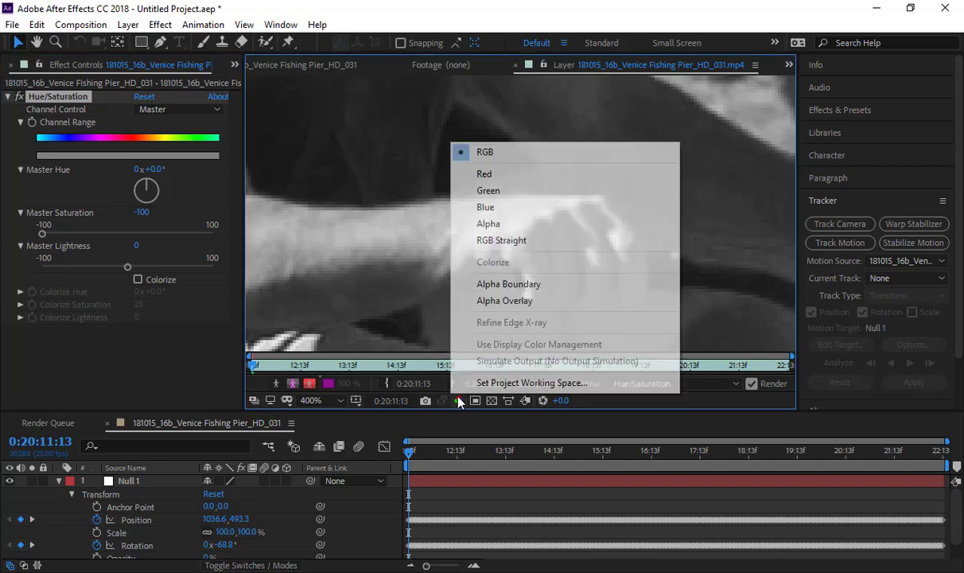
click(487, 174)
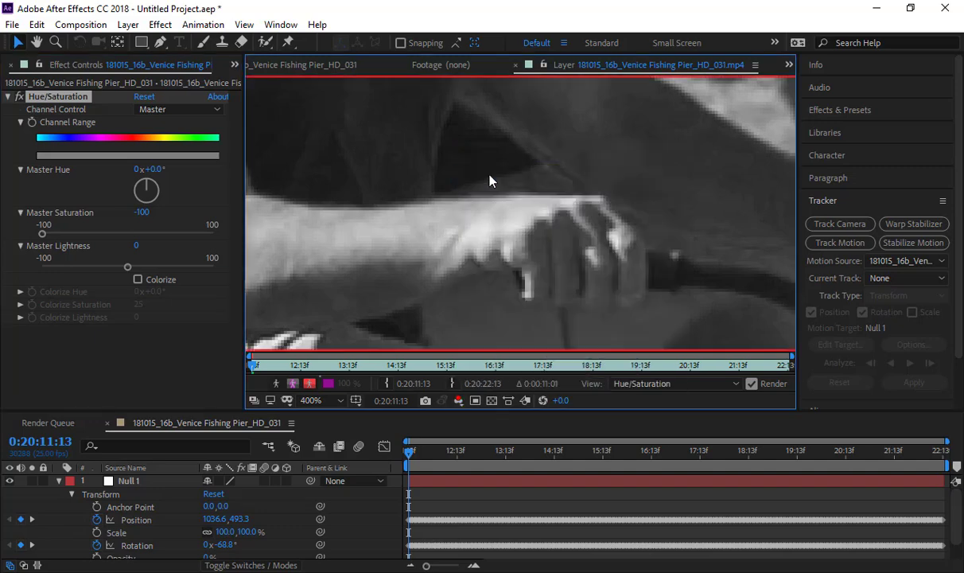
click(80, 104)
key(Delete)
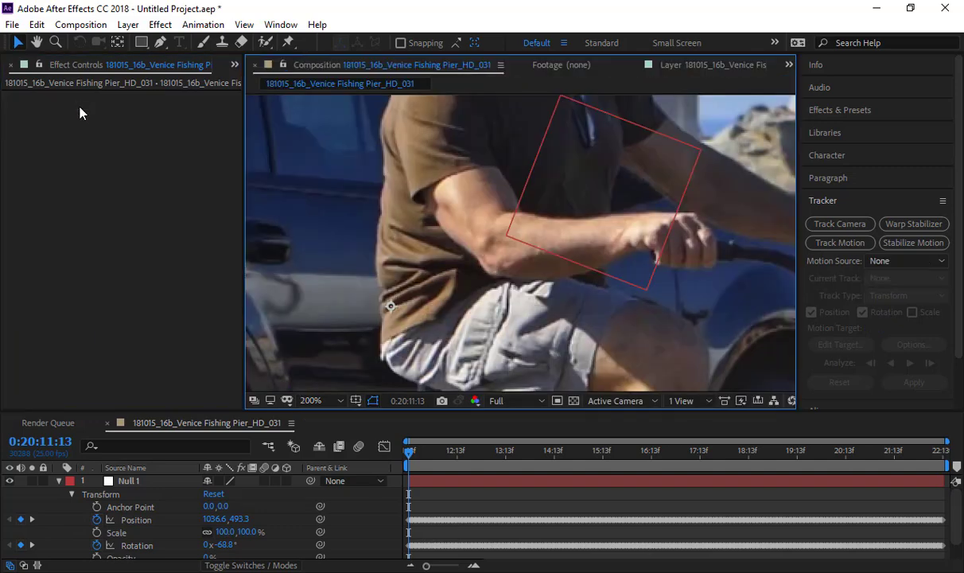
- Select the Venice Fishing Pier clip as motion source with Tracker 2 as current track, and open its options with the Luminance channel
click(883, 261)
click(895, 313)
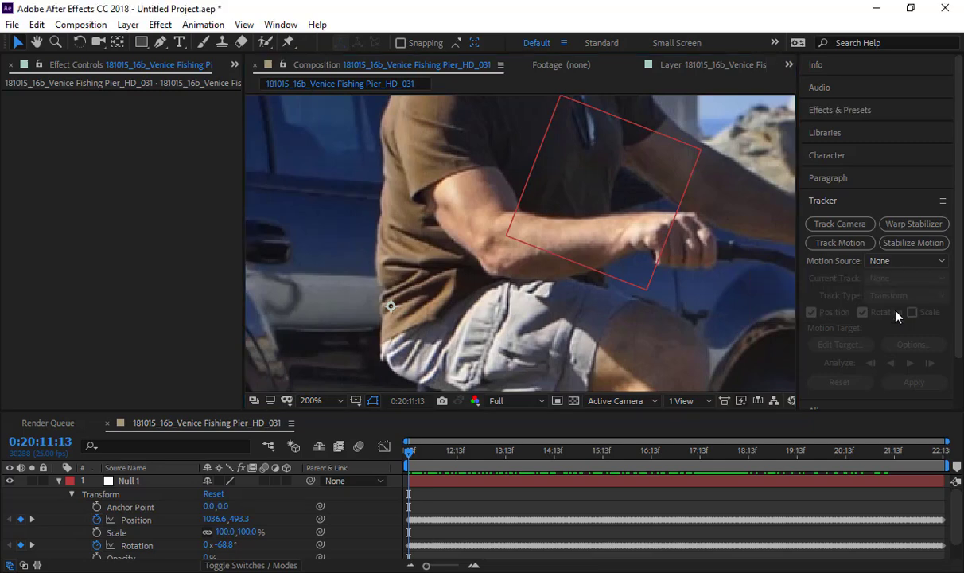
click(897, 280)
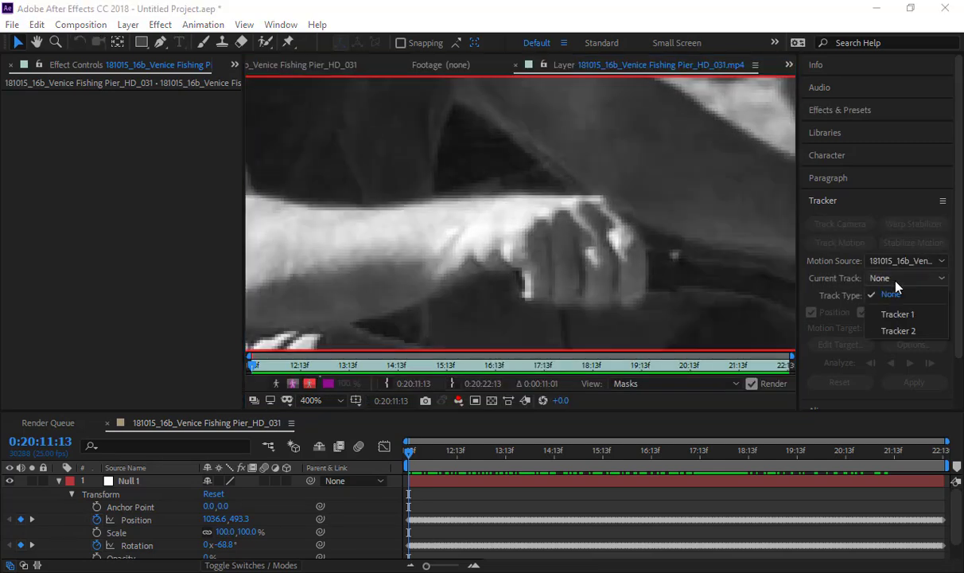
click(897, 331)
click(912, 345)
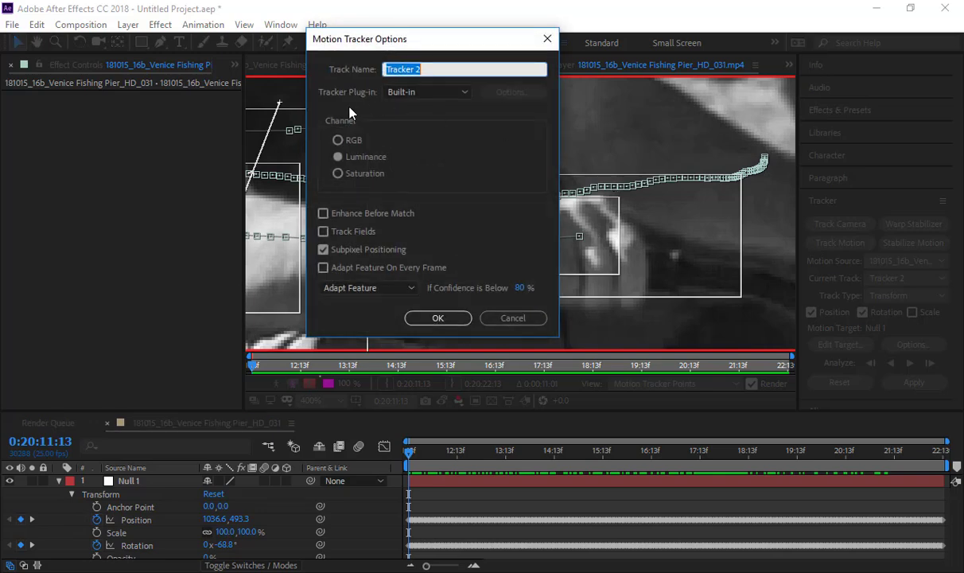
click(351, 143)
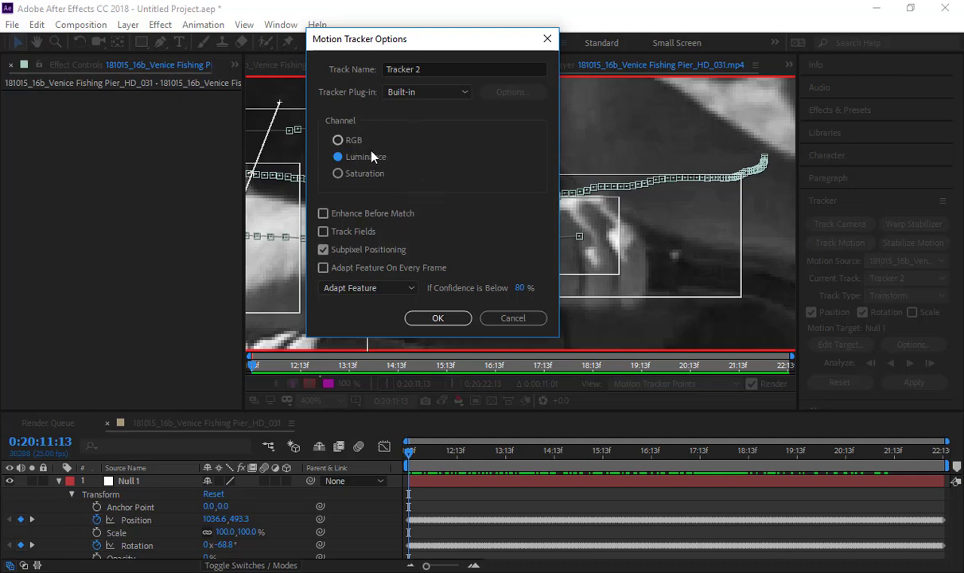
- Set Tracker 2 to Continue Tracking below 80% confidence, with Adapt Feature On Every Frame and Enhance Before Match enabled
click(387, 288)
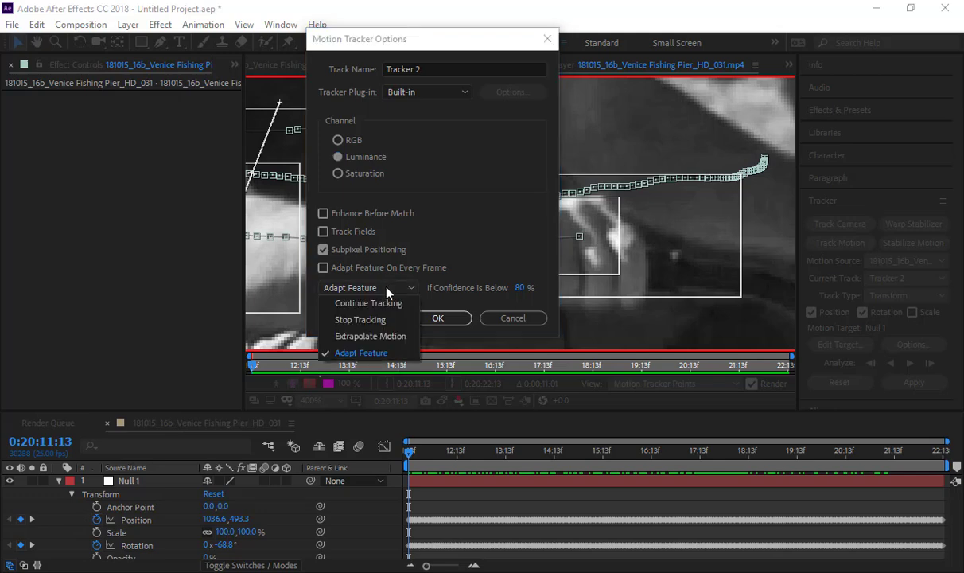
click(364, 290)
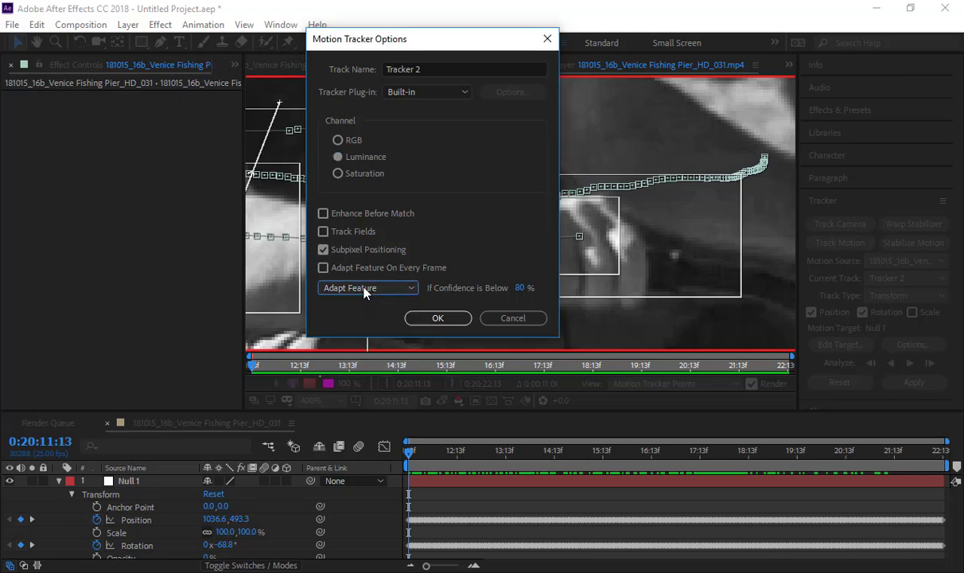
click(352, 289)
click(352, 289)
click(332, 270)
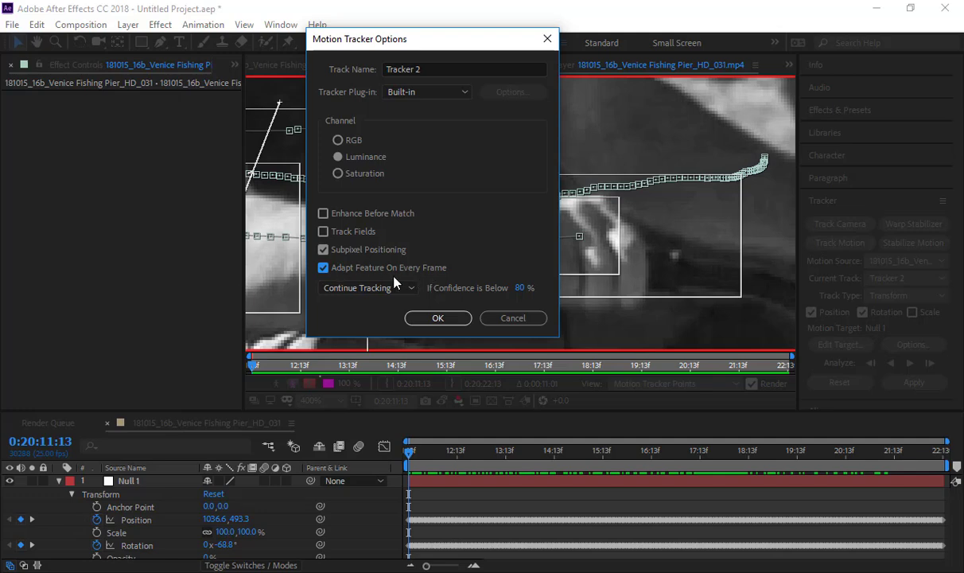
click(362, 216)
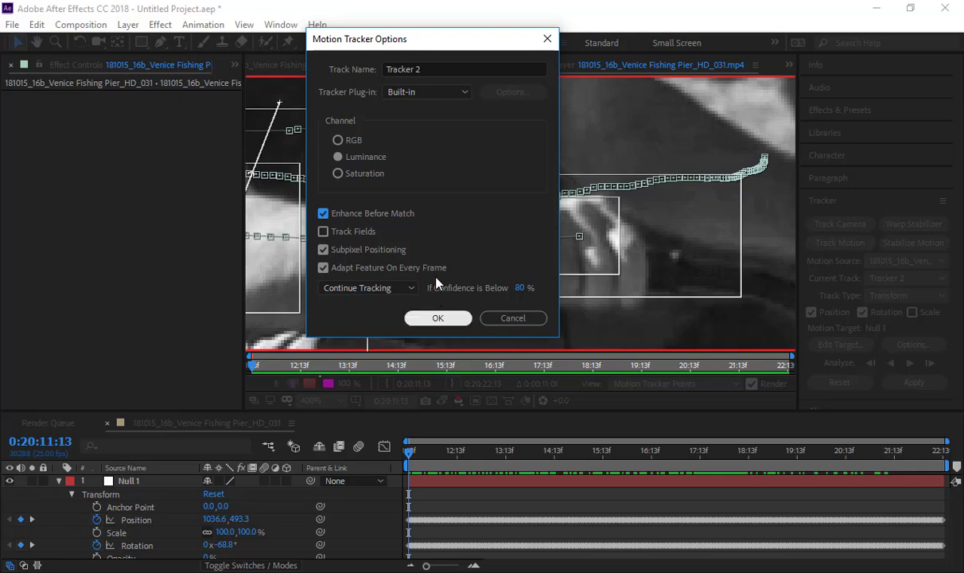
click(438, 317)
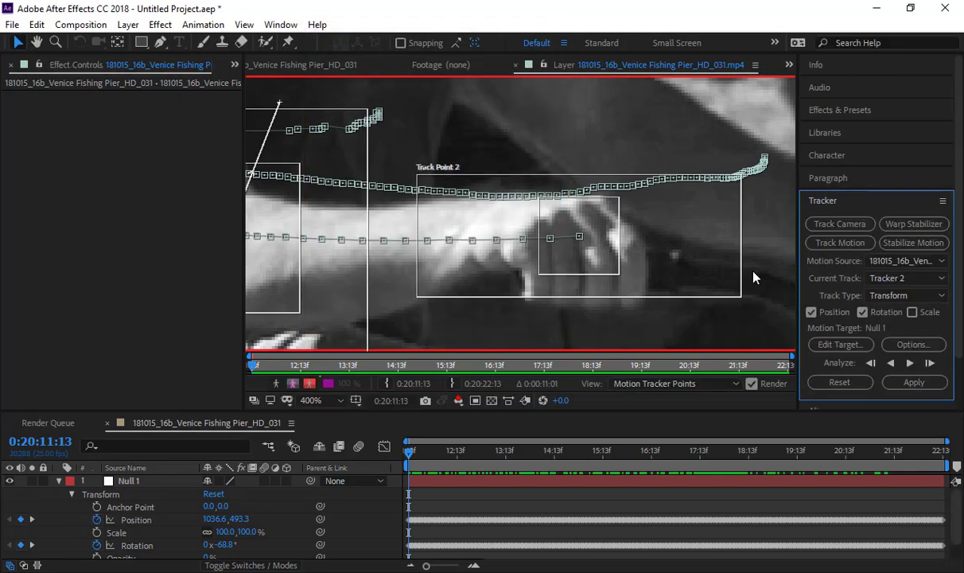
- Analyze Tracker 2's two track points forward to the end of the clip, switching the layer view to RGB partway
scroll(756, 278, down, 4)
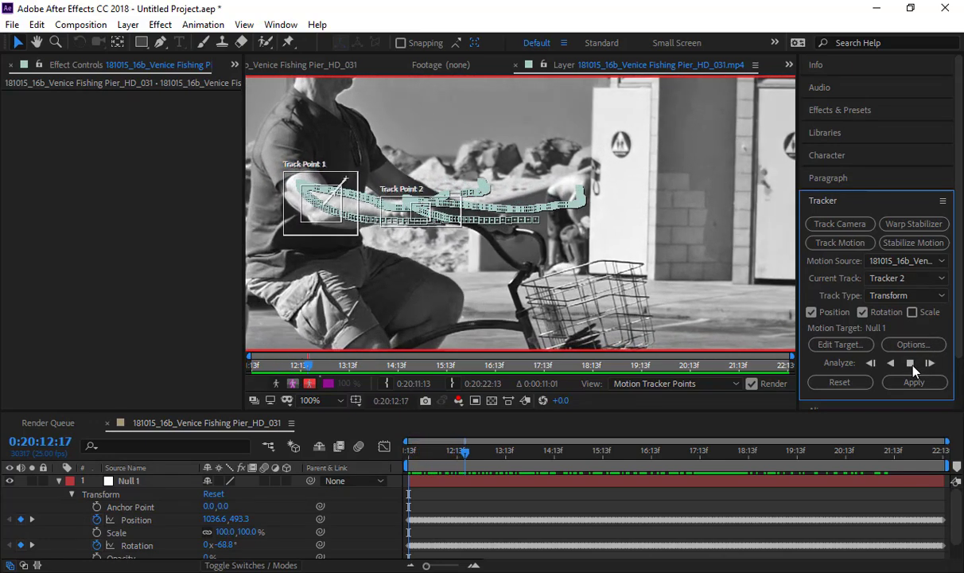
click(913, 366)
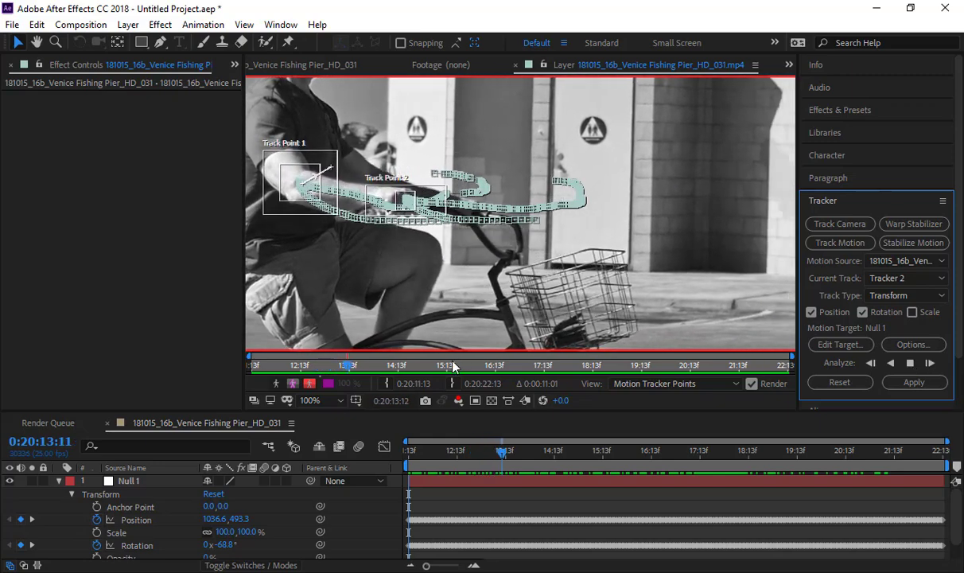
click(459, 400)
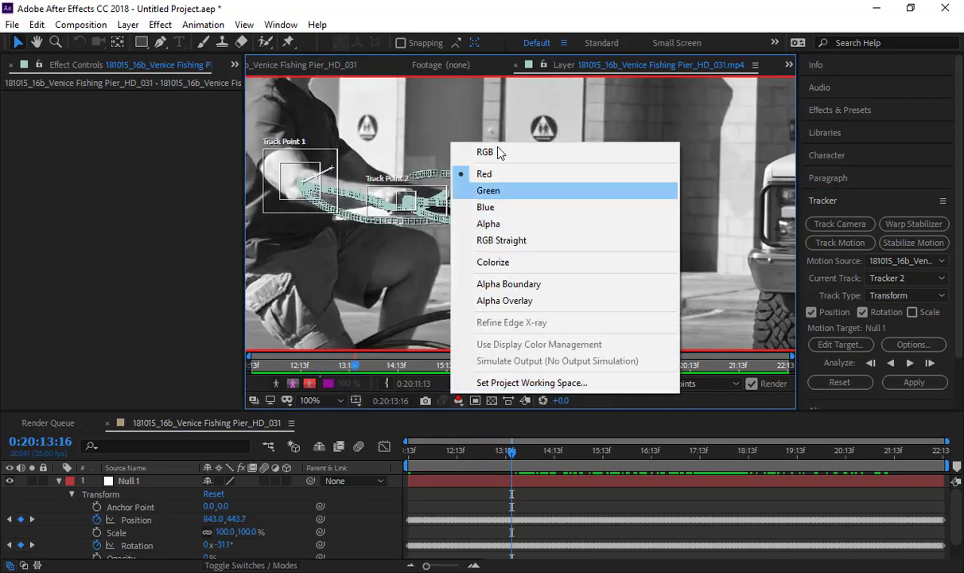
click(472, 150)
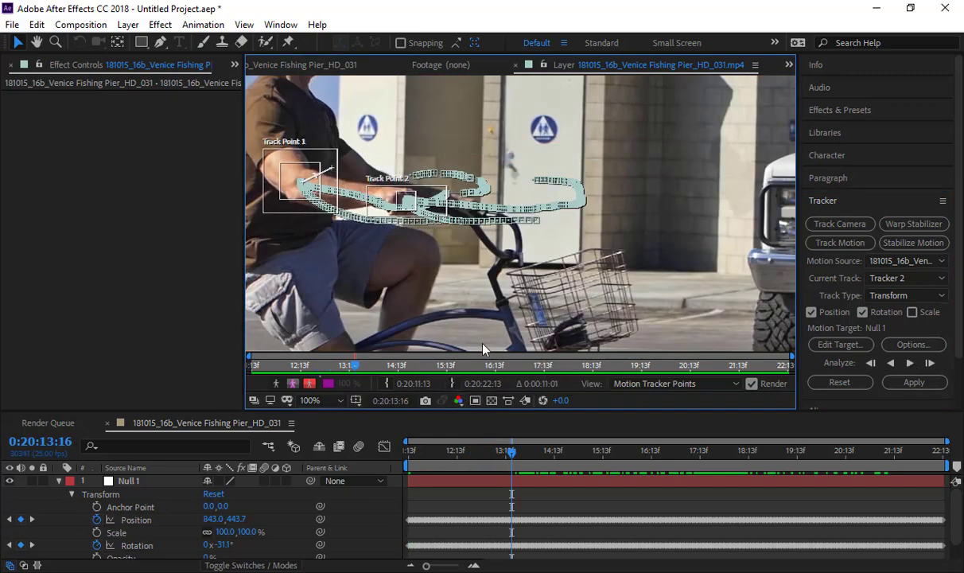
click(911, 364)
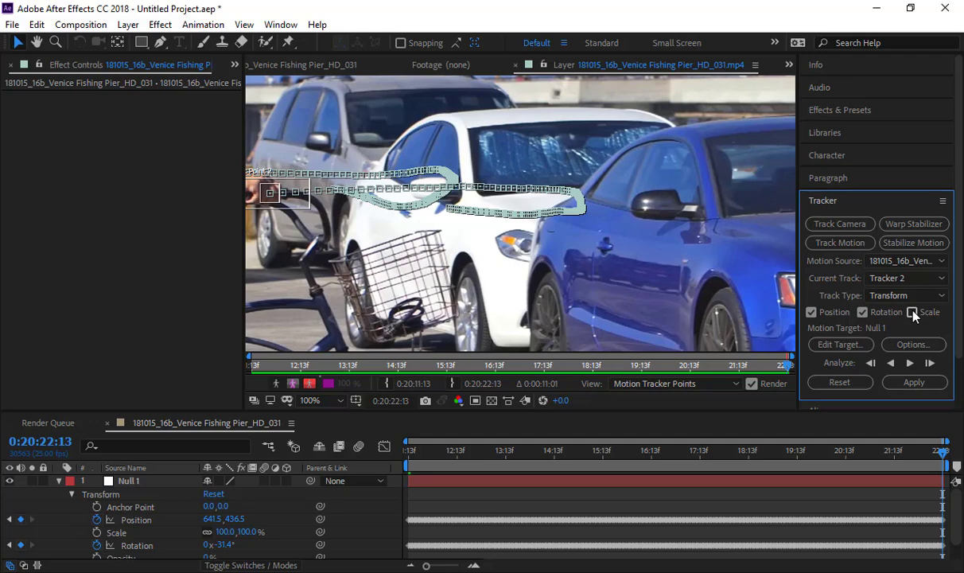
click(885, 278)
click(883, 280)
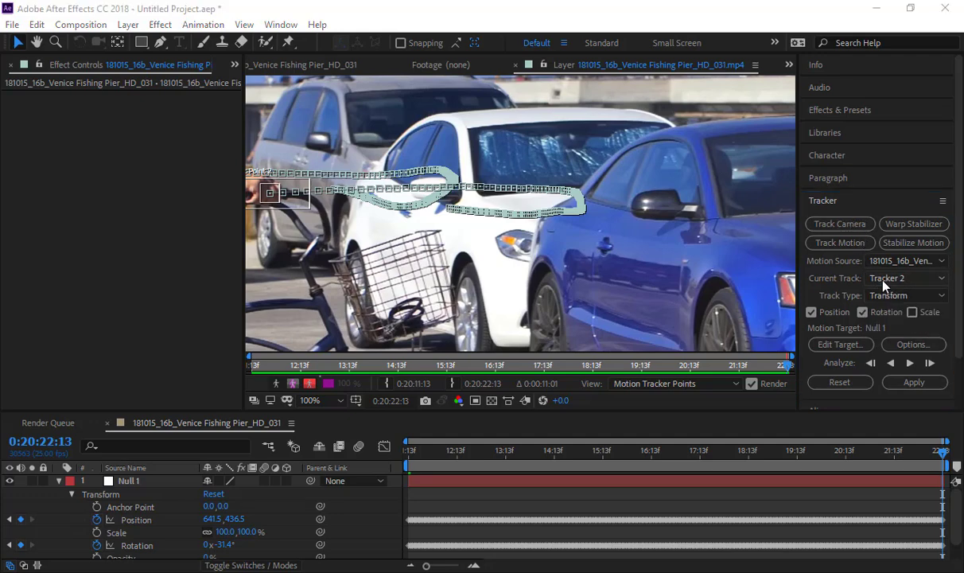
- Examine Null 1's tracked motion path in the composition, then return to 0:20:11:13 with only its Position property shown
drag(430, 368, 674, 411)
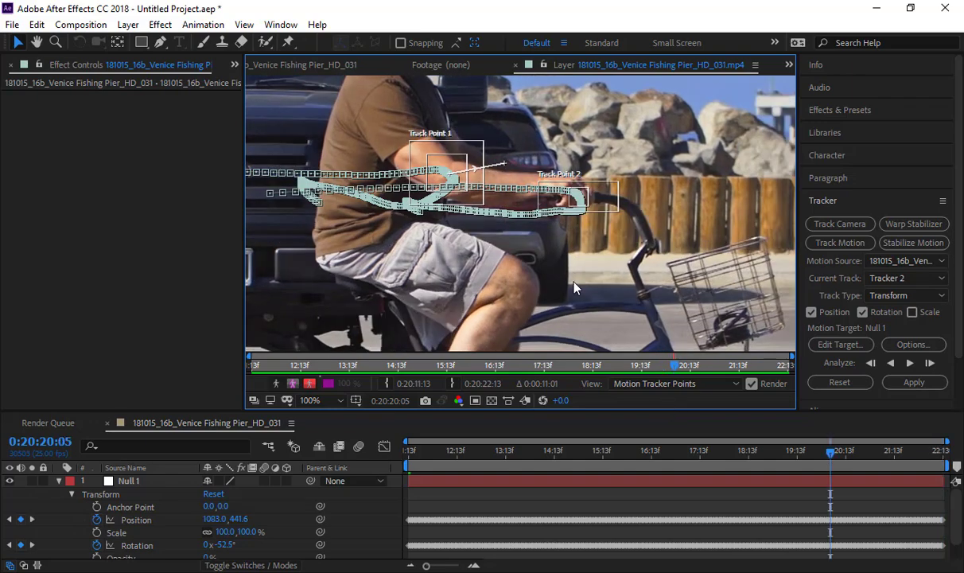
key(period)
click(315, 67)
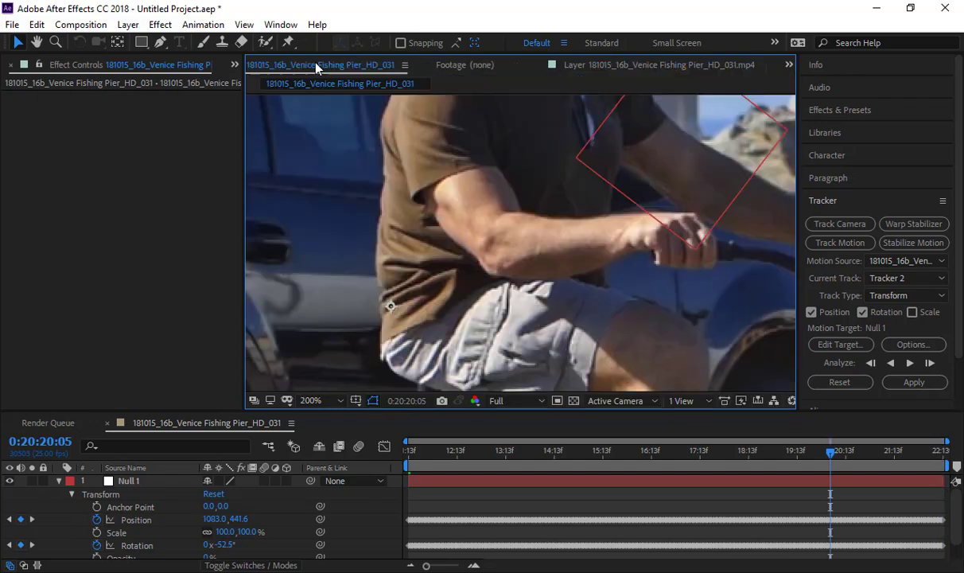
click(139, 481)
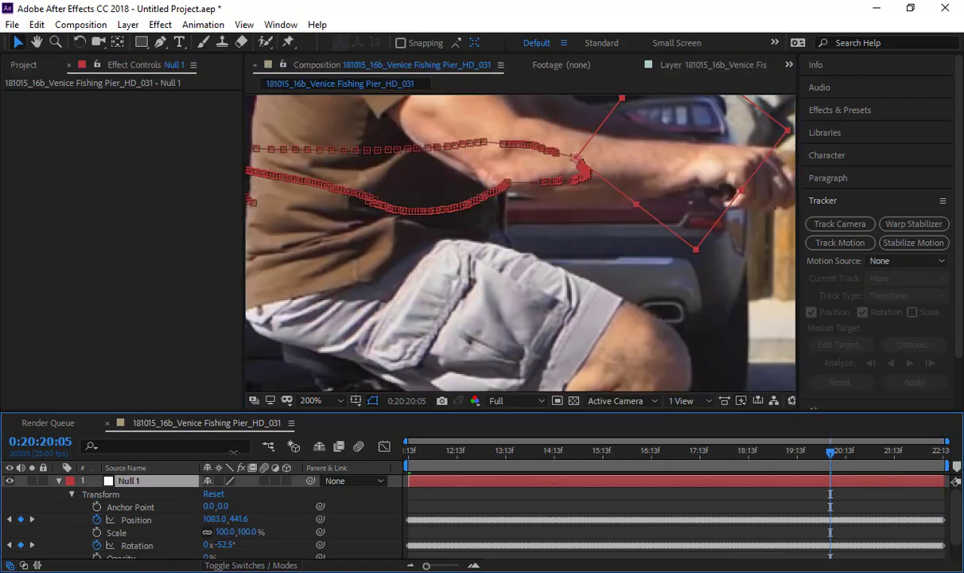
key(comma)
drag(463, 461, 387, 450)
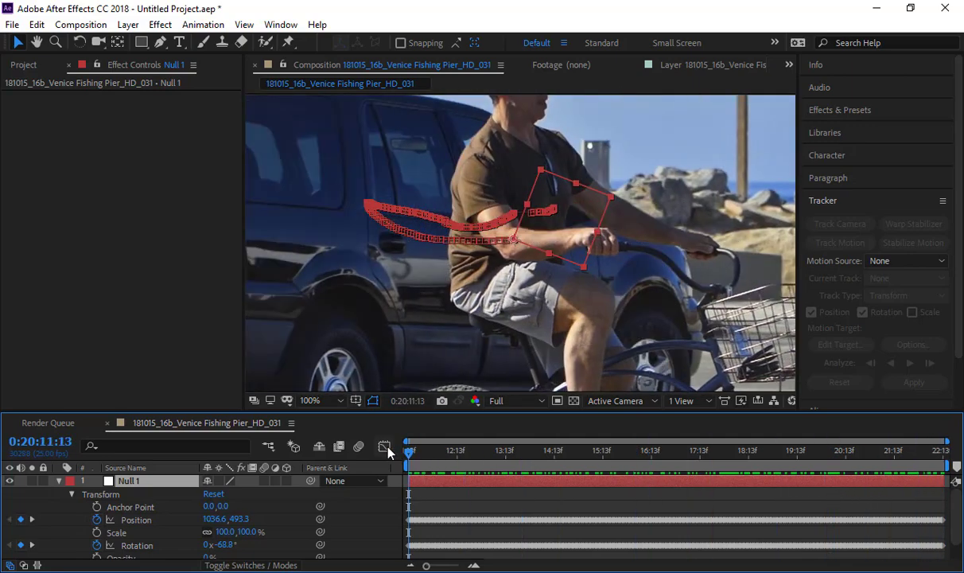
key(p)
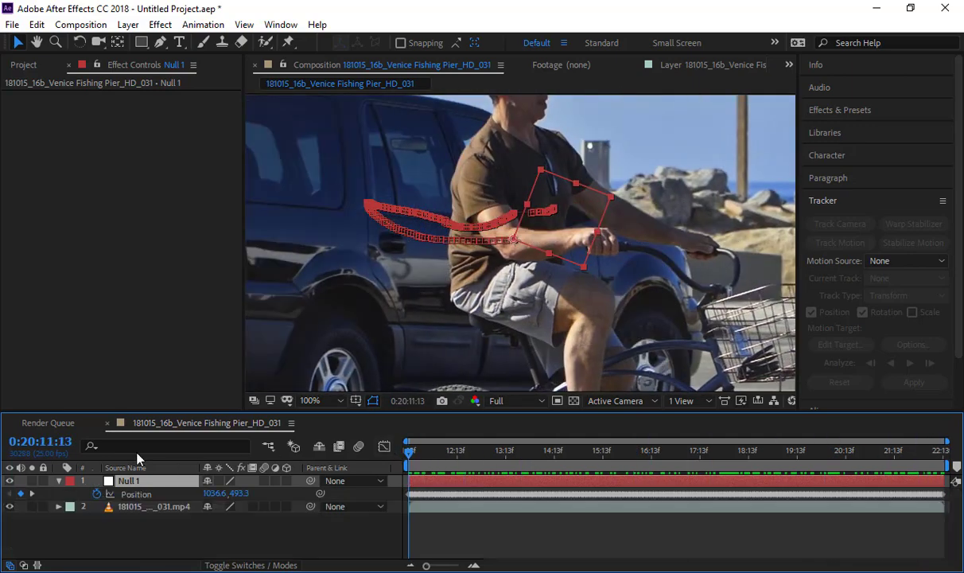
- Add a text layer reading 2Shades near the rider's forearm in the composition
click(180, 43)
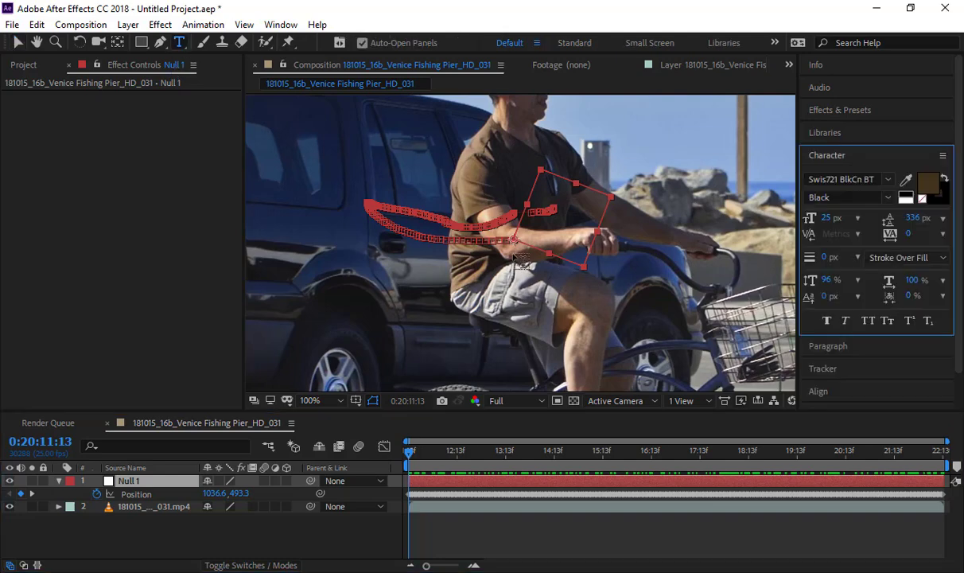
click(511, 269)
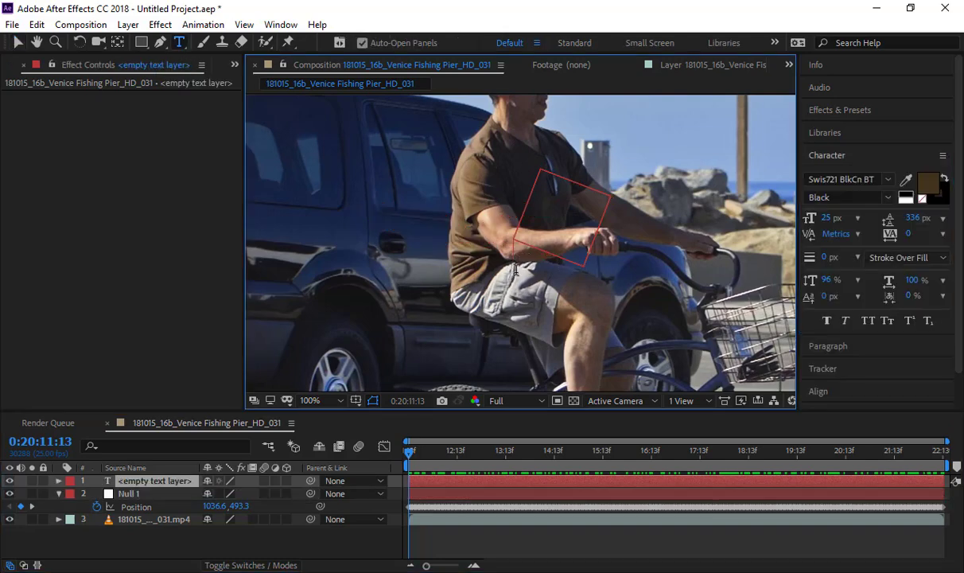
text(Two)
text(a)
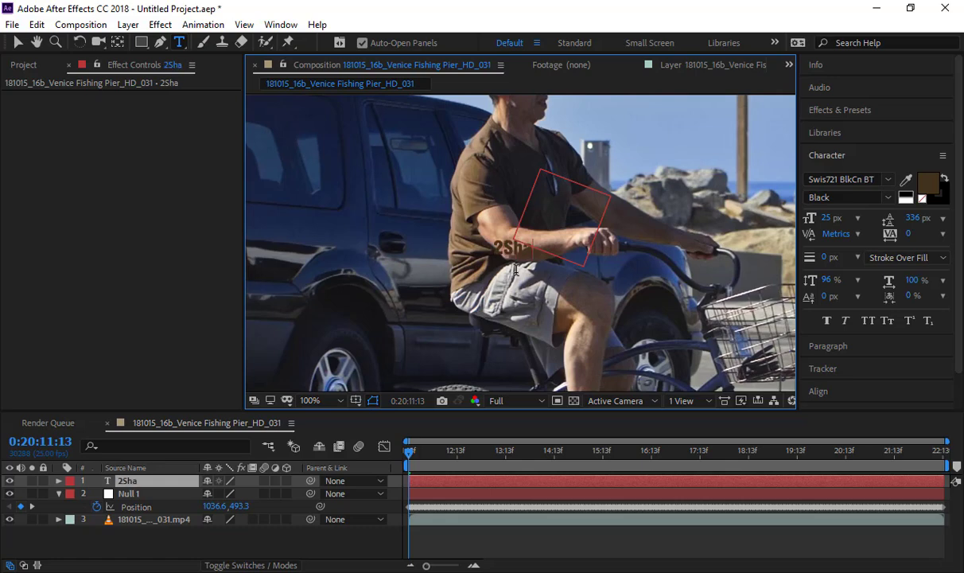
text(des)
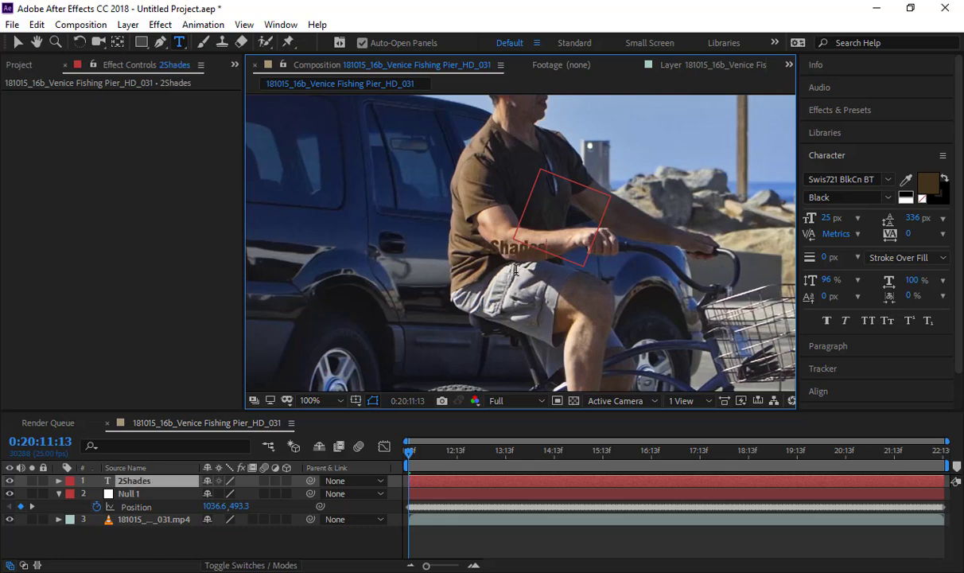
- Place the 2Shades text over the rider's forearm and set its rotation to -9° to follow the arm
click(18, 42)
drag(468, 261, 534, 248)
key(r)
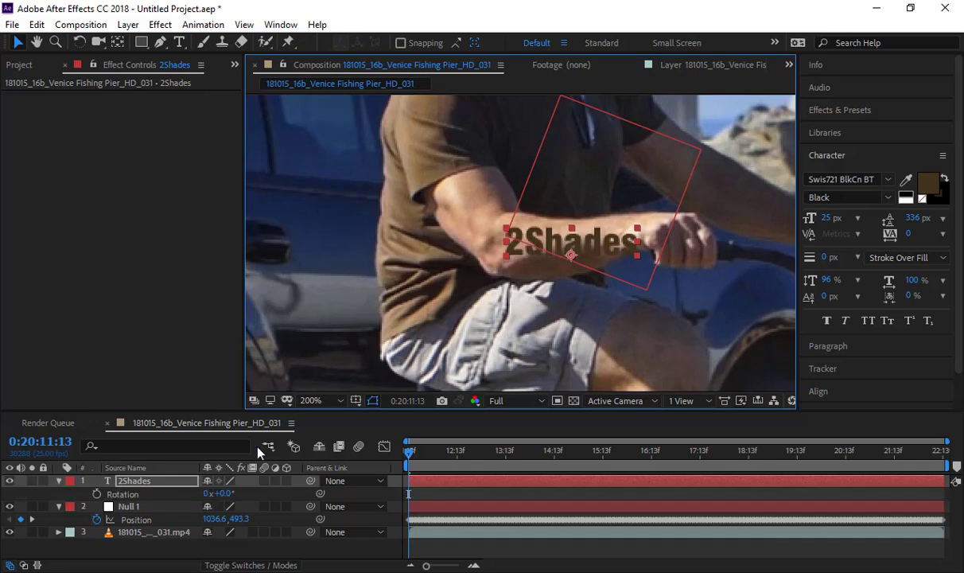
drag(237, 494, 209, 480)
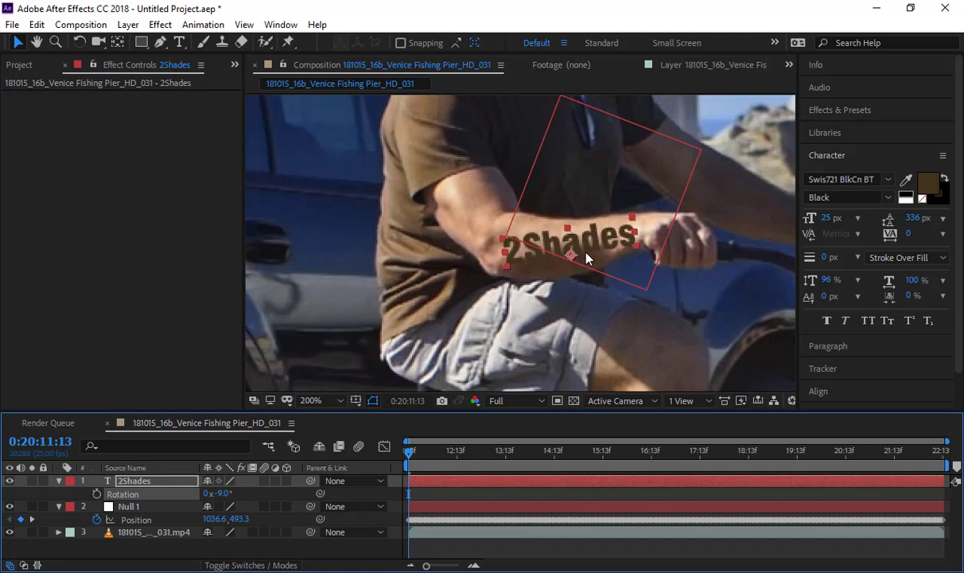
drag(588, 236, 590, 234)
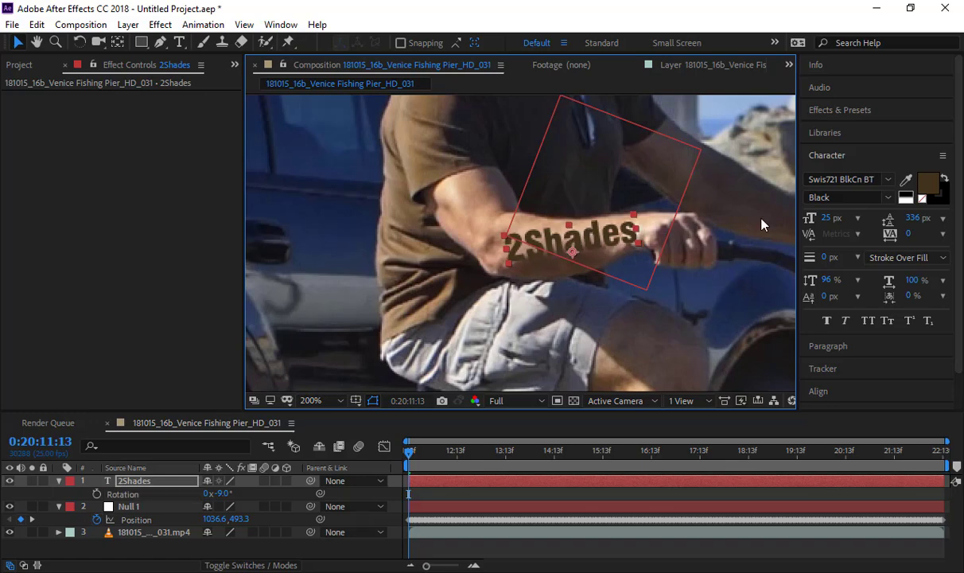
- Parent the 2Shades layer to Null 1, preview the text's tracked motion, and return to the first frame
click(152, 481)
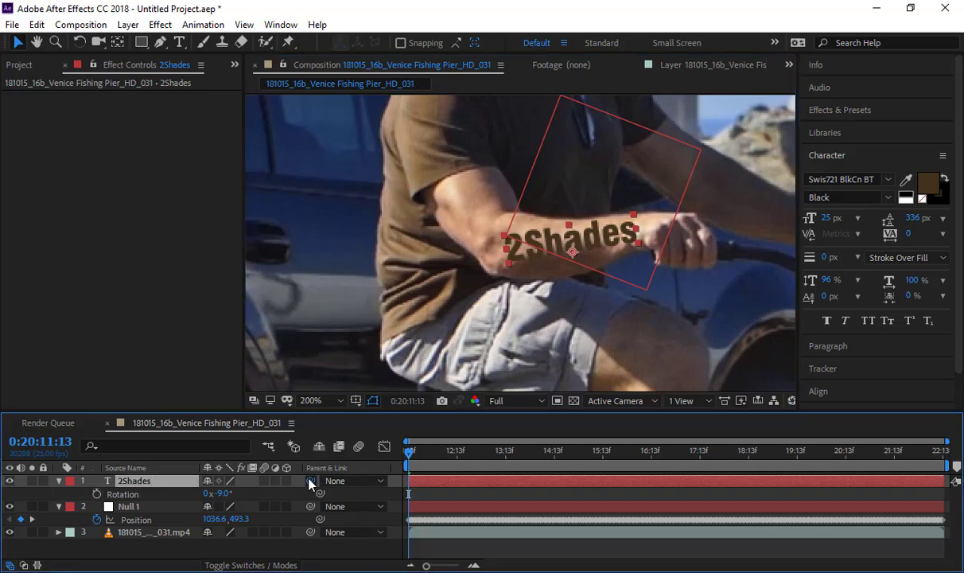
drag(153, 514, 152, 513)
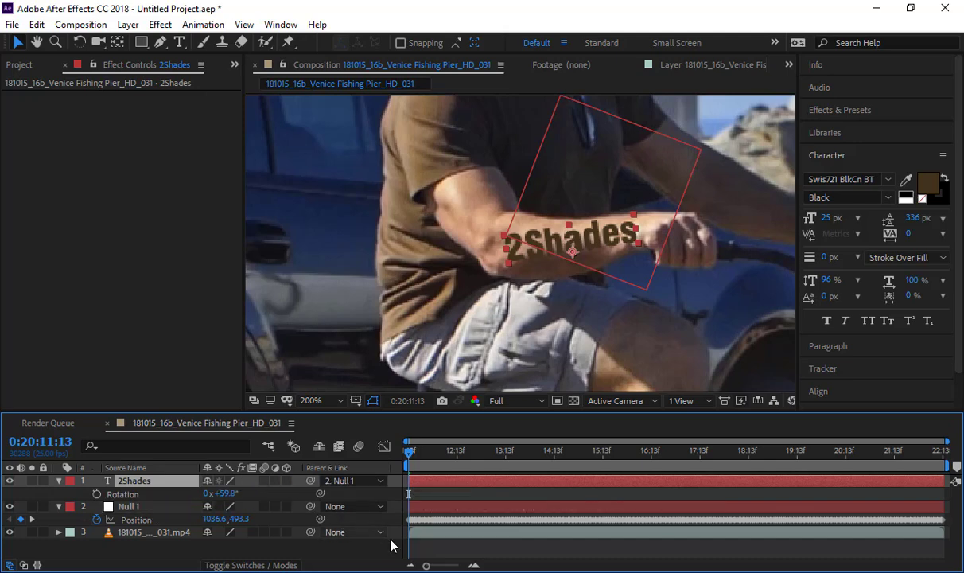
click(430, 561)
key(space)
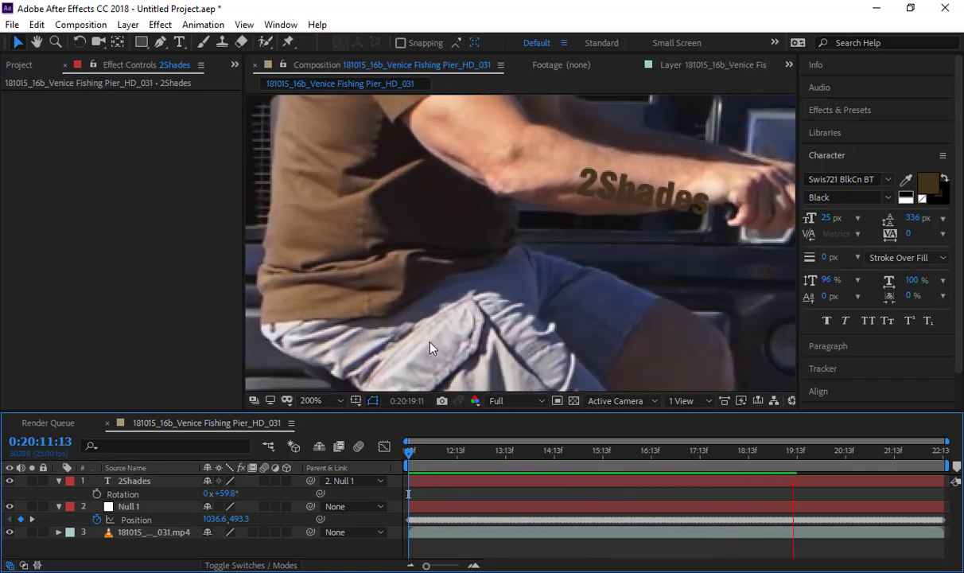
drag(419, 453, 372, 422)
- Try to reposition Null 1's anchor point on the forearm, then delete the null
click(140, 510)
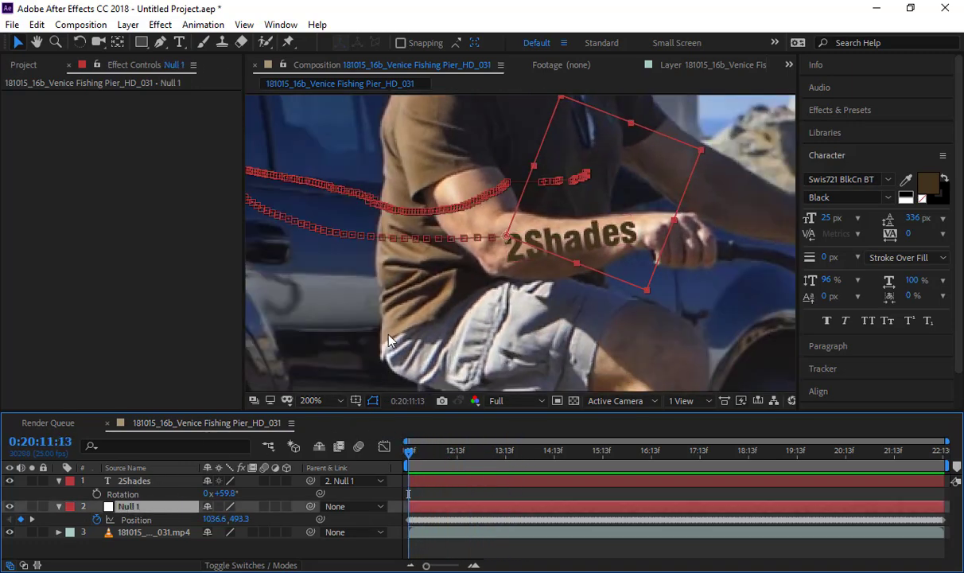
key(y)
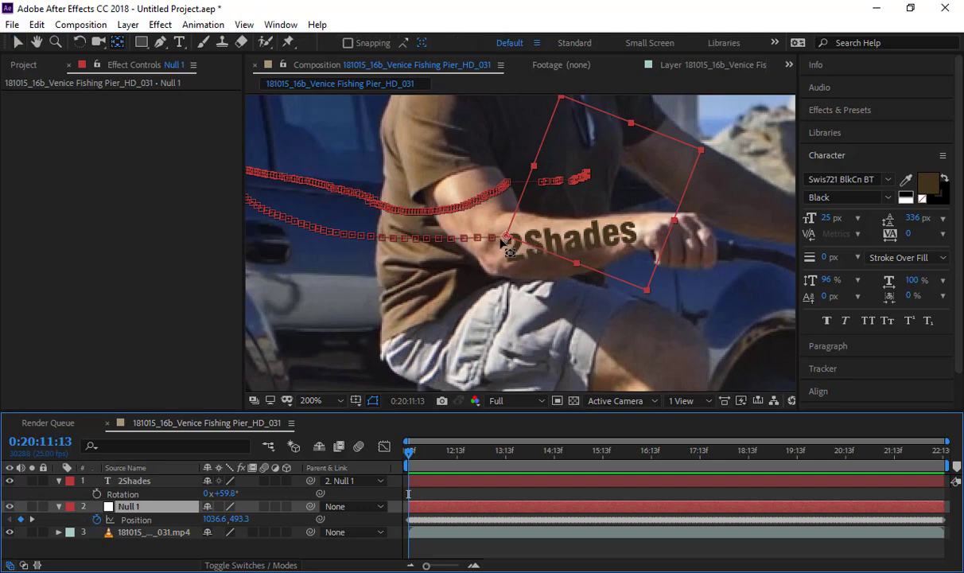
drag(509, 239, 536, 233)
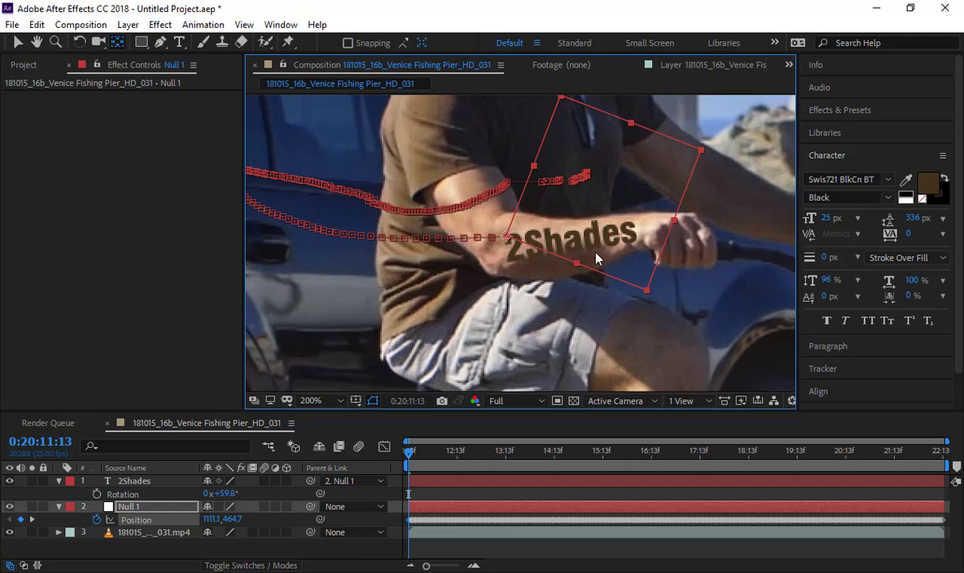
key(Delete)
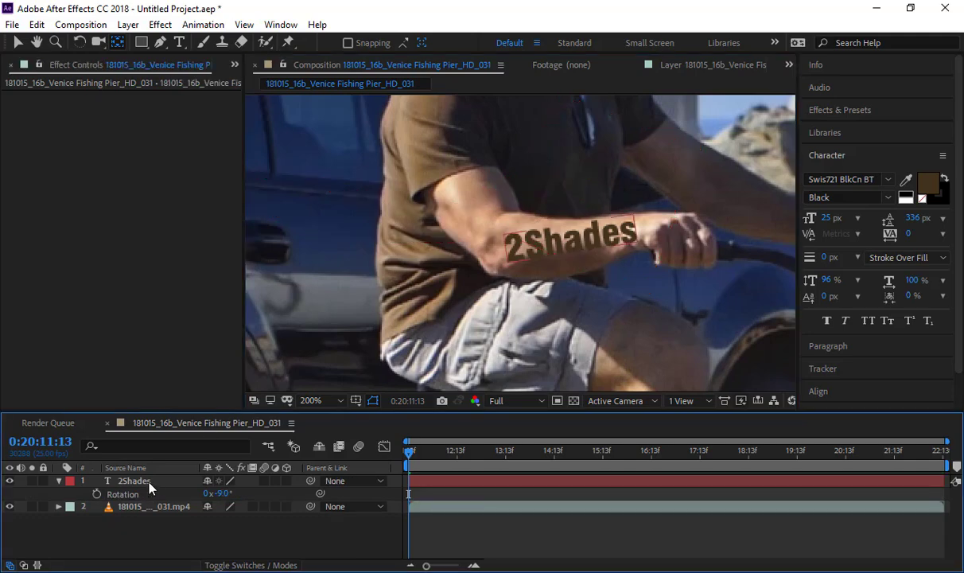
- Create a new null object and centre its anchor point within its bounding box
click(127, 24)
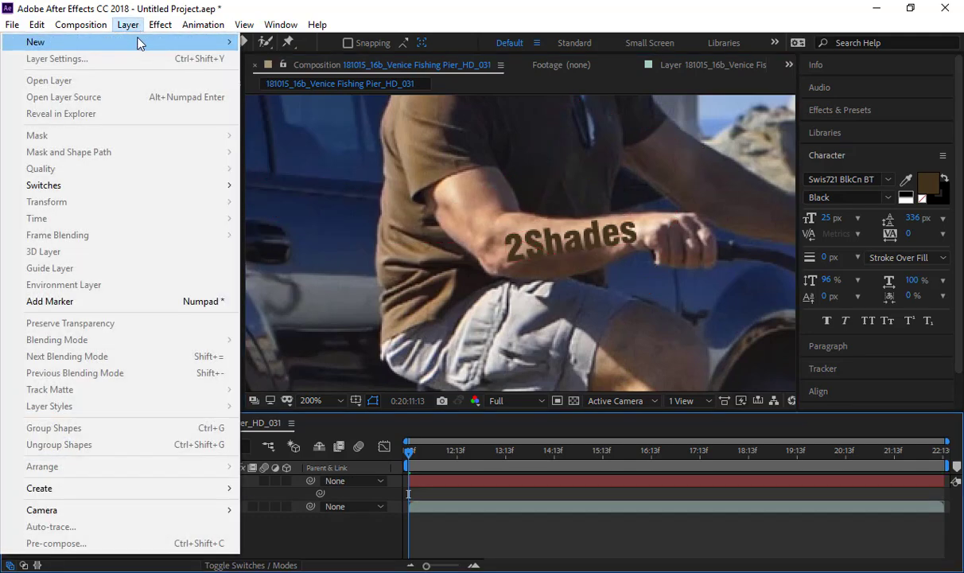
mouse_move(140, 42)
click(285, 108)
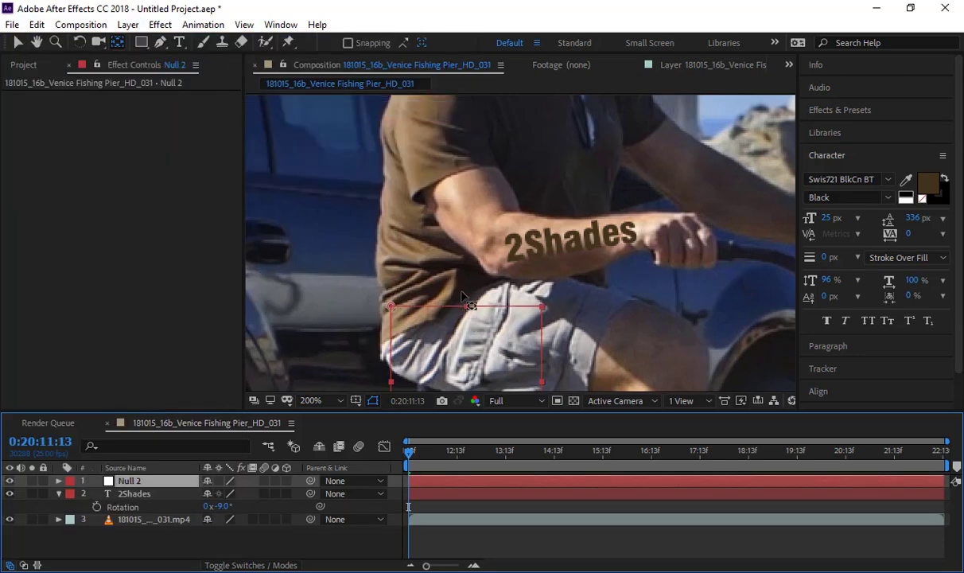
drag(460, 299, 466, 213)
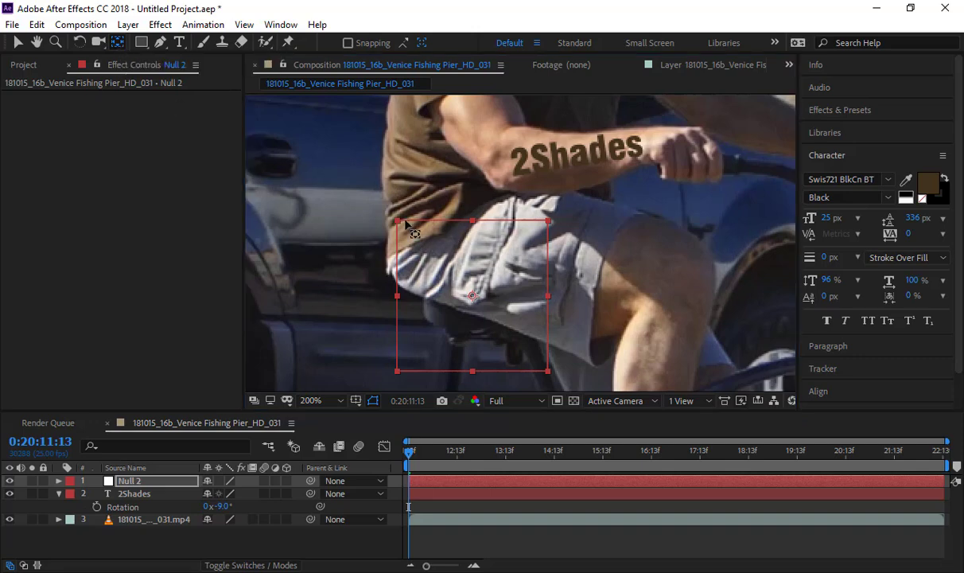
drag(474, 296, 519, 298)
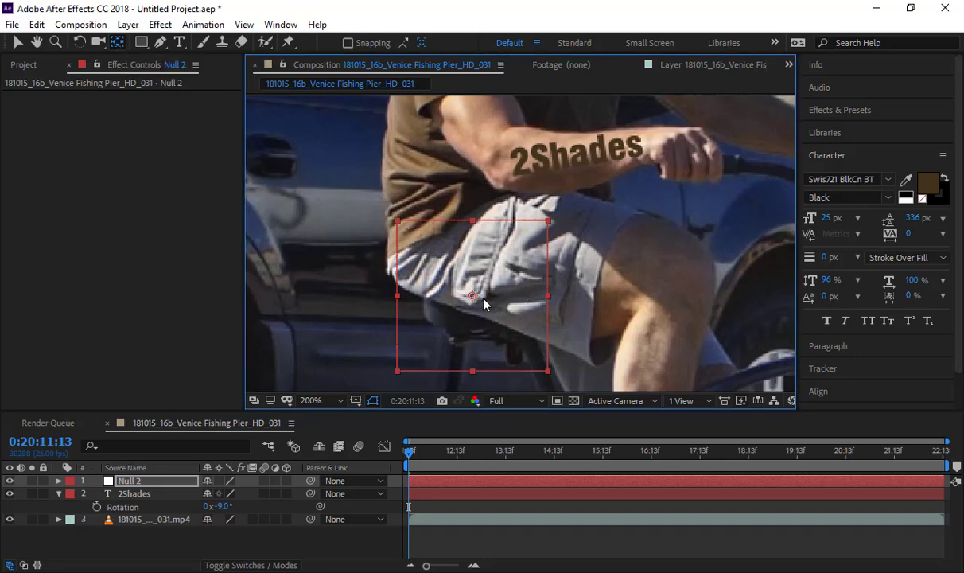
- Choose the Venice Fishing Pier clip as motion source, with Tracker 2 as current track and Transform as track type
click(824, 368)
click(881, 265)
click(817, 315)
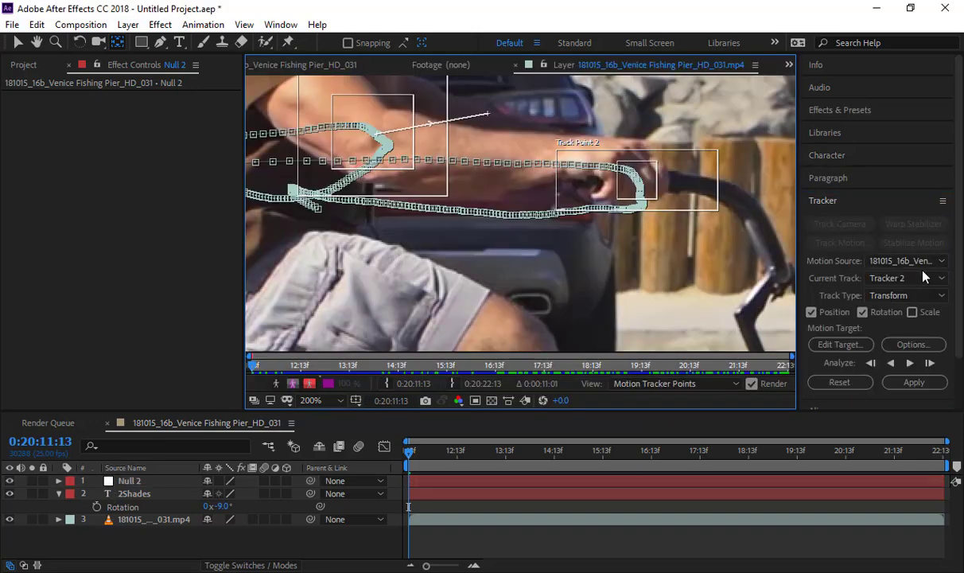
click(896, 296)
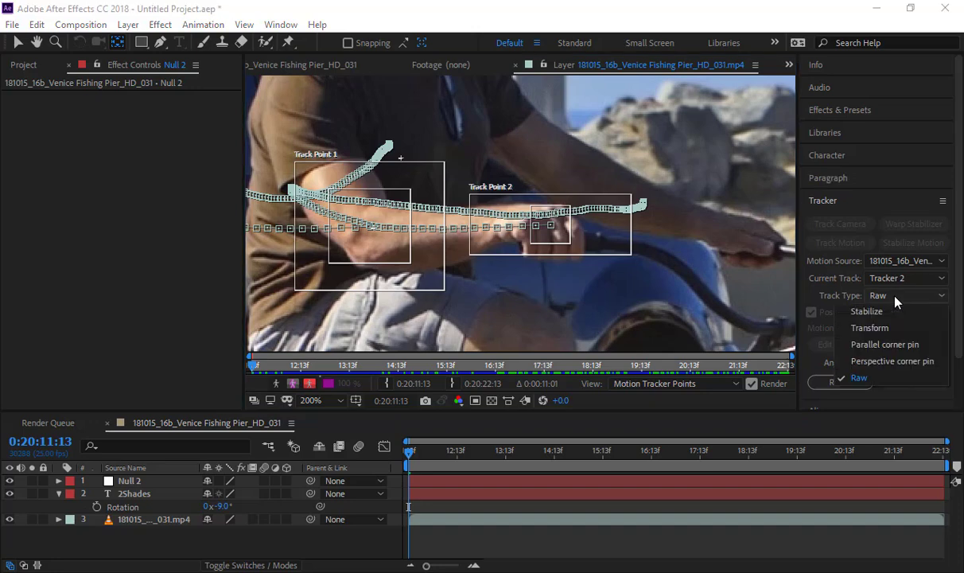
click(890, 328)
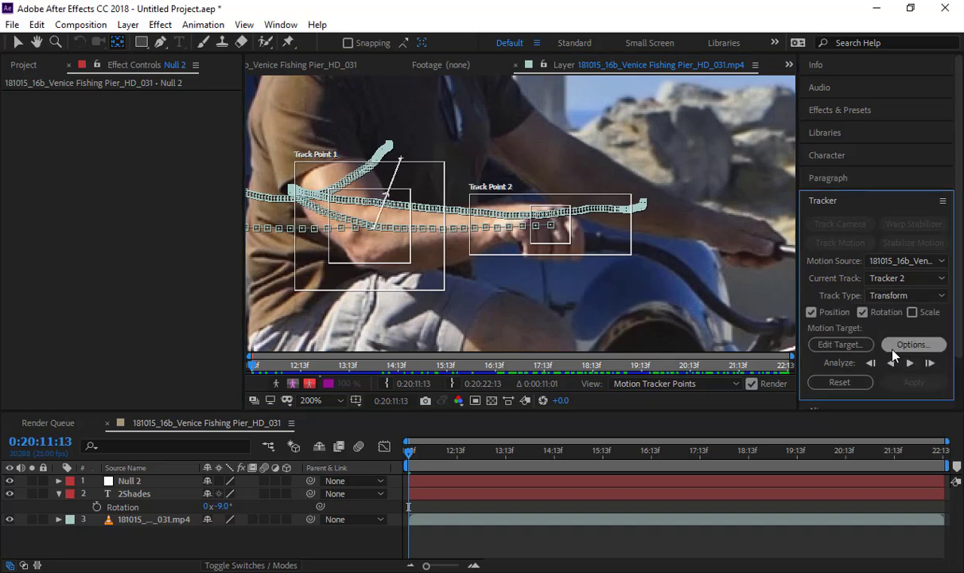
- Set Null 2 as Tracker 2's motion target and apply the position and rotation tracking in X and Y
click(845, 346)
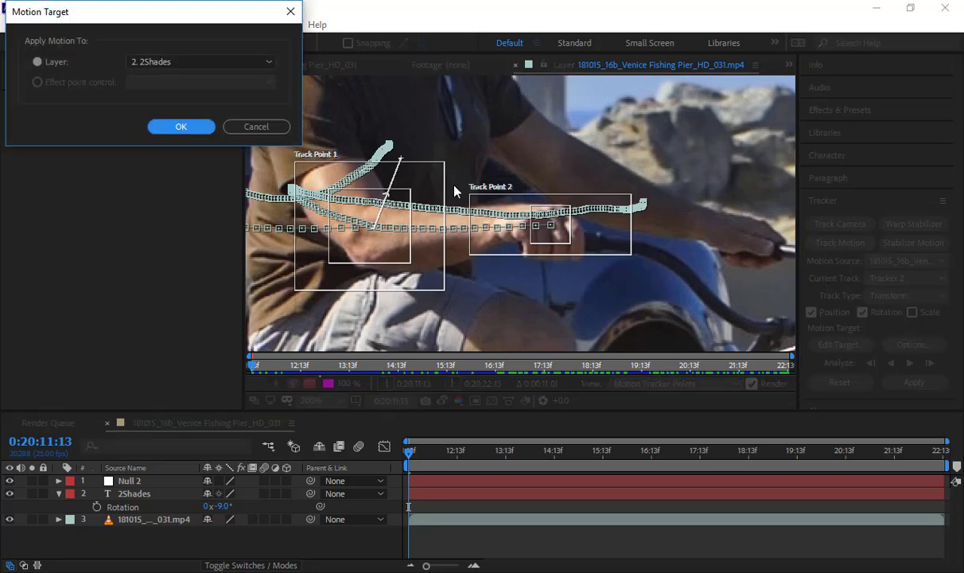
click(229, 62)
click(206, 76)
click(201, 128)
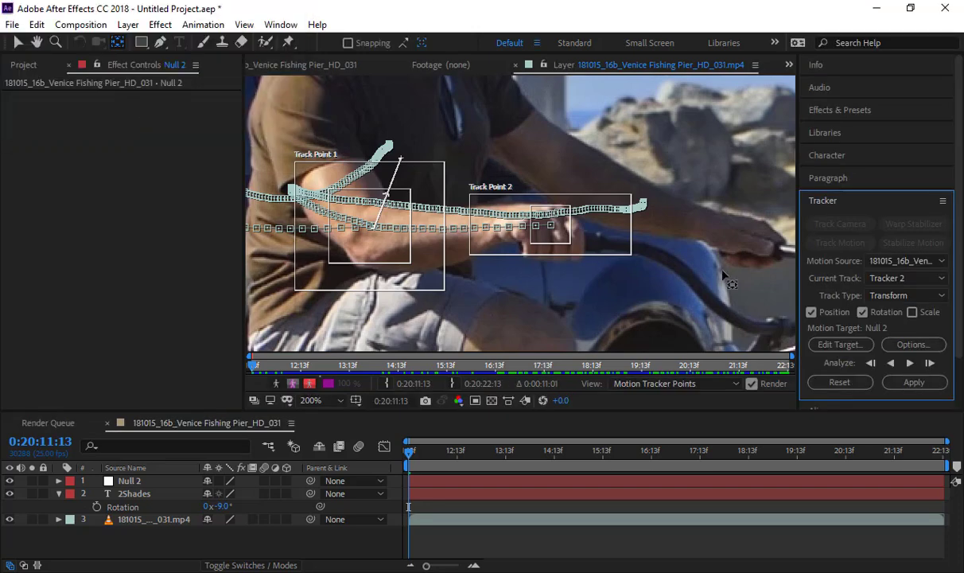
click(920, 383)
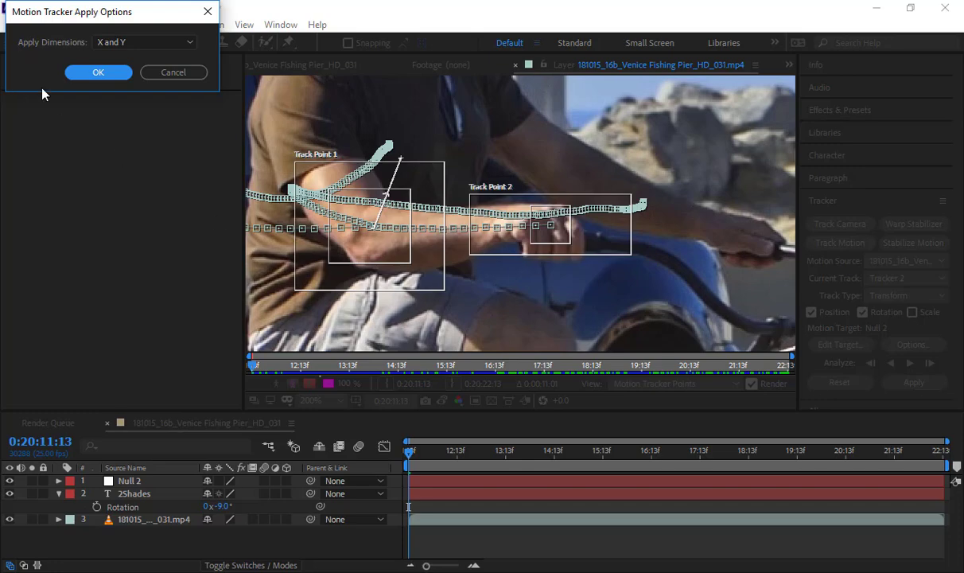
click(96, 72)
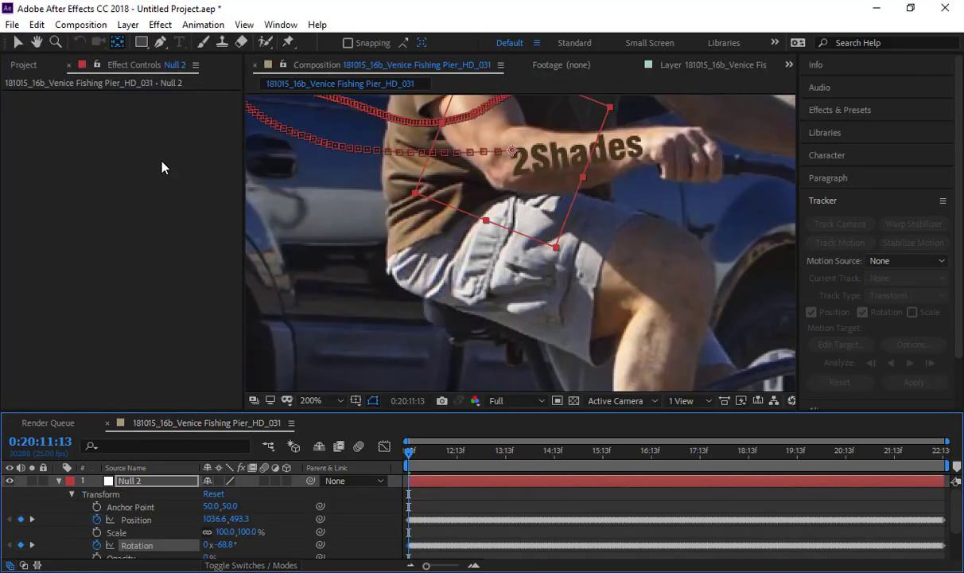
- Show only Null 2's keyframed properties and parent the 2Shades text layer to Null 2
click(160, 481)
drag(424, 455, 398, 456)
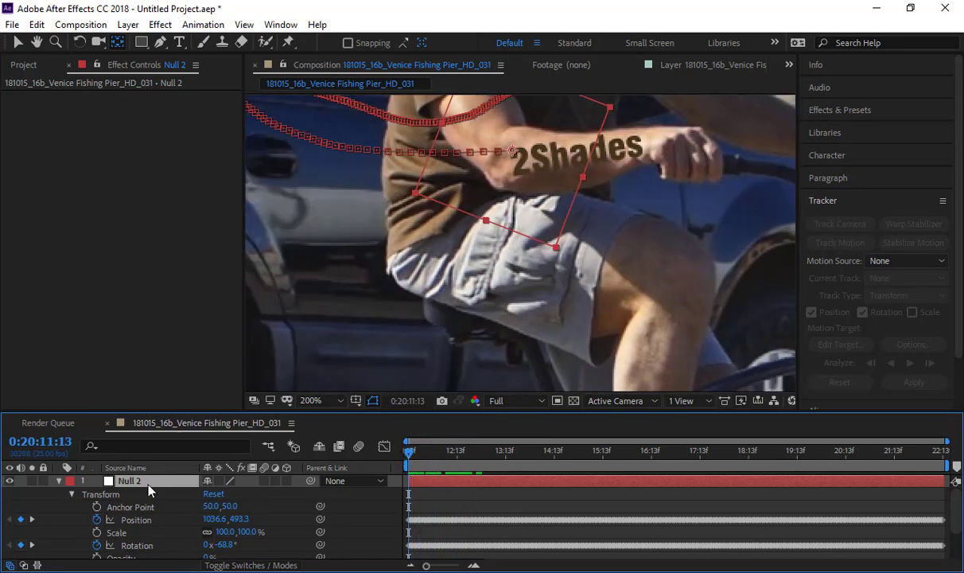
key(u)
key(u)
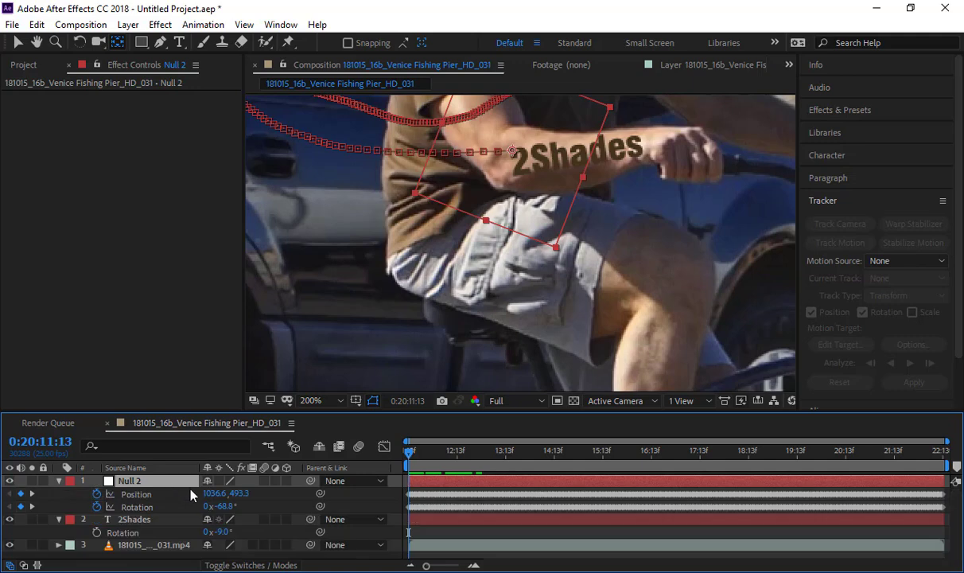
drag(312, 525, 136, 481)
key(v)
click(355, 305)
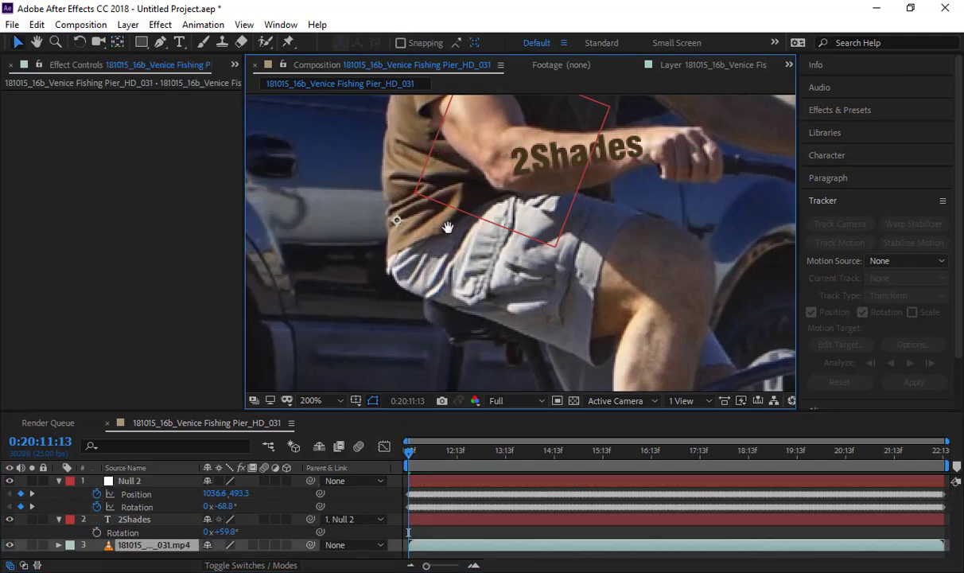
- Try to correct the 2Shades text's rotation with keyframes at 0:20:11:20 and 0:20:14:05, using 28.8° for the second
drag(450, 227, 433, 295)
drag(419, 455, 614, 434)
drag(469, 437, 422, 465)
click(140, 520)
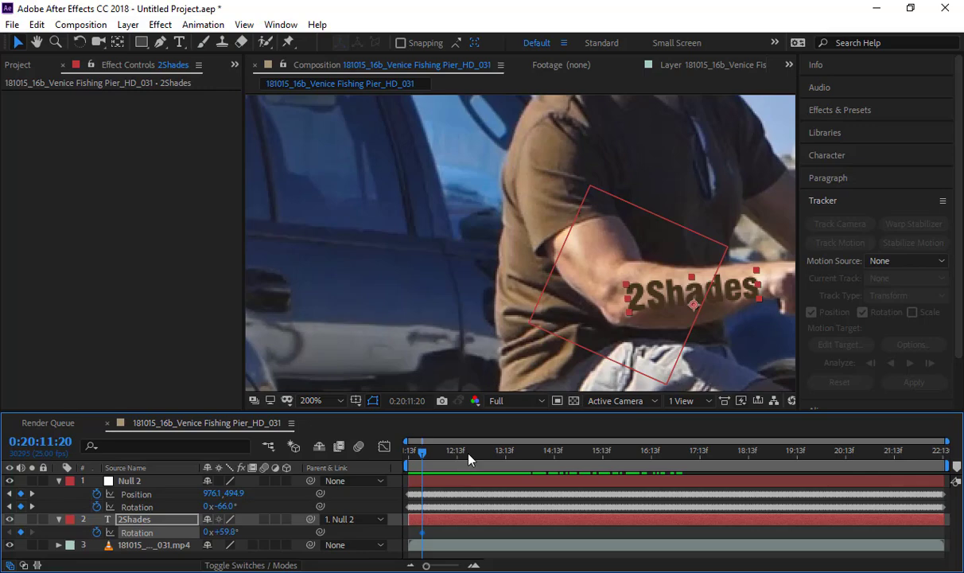
drag(471, 459, 540, 457)
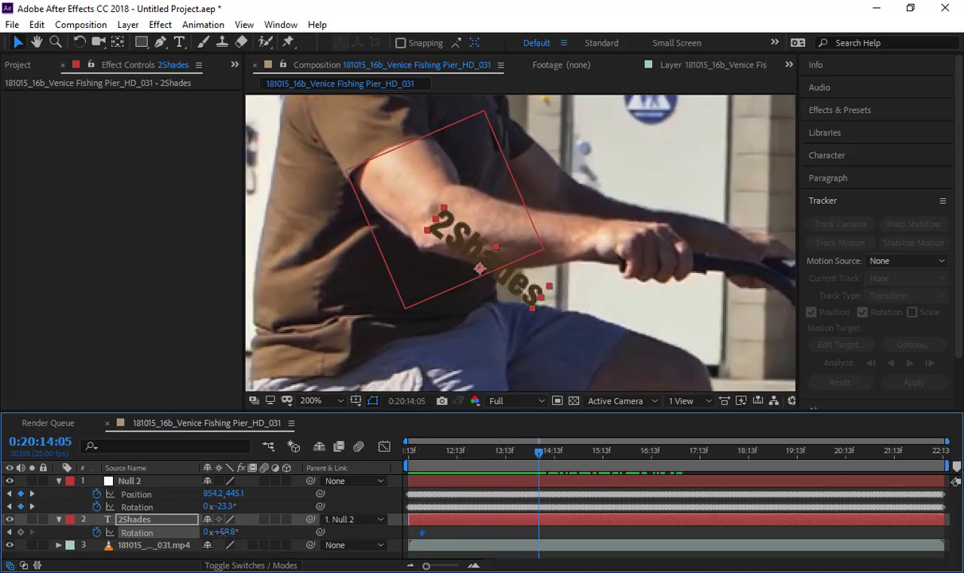
drag(225, 532, 212, 531)
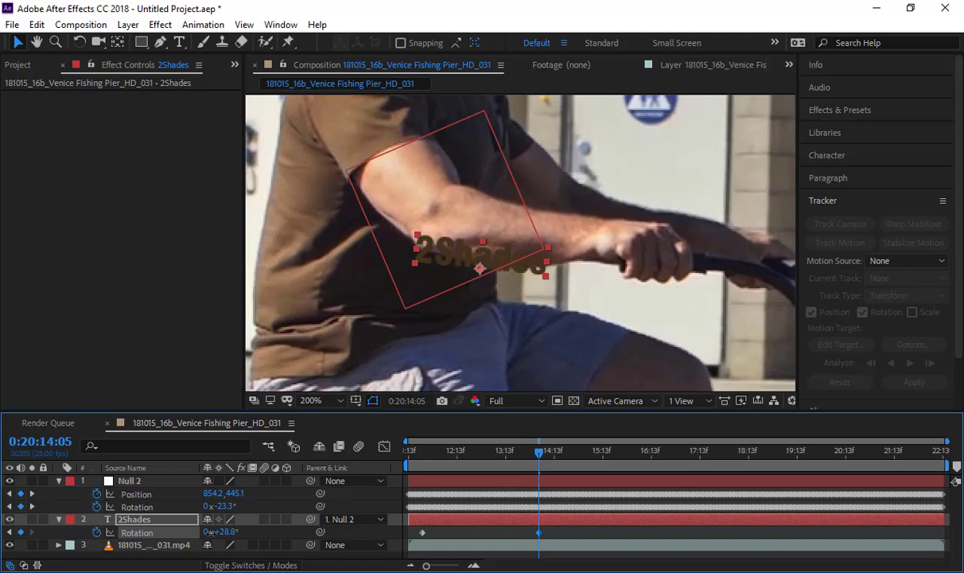
key(ctrl+z)
key(ctrl+z)
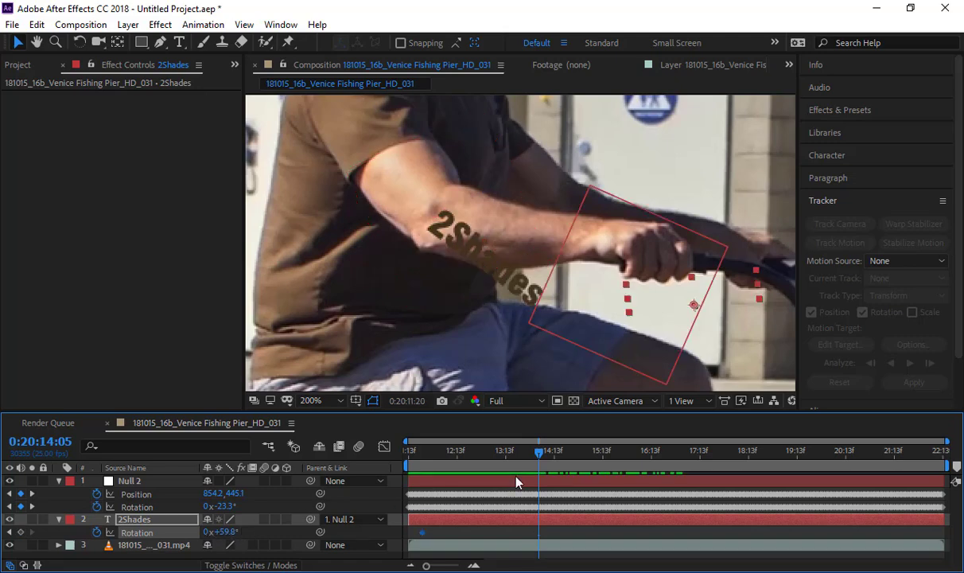
- Move the 2Shades text's anchor point from its baseline up to the lettering and over to the start of the word
key(y)
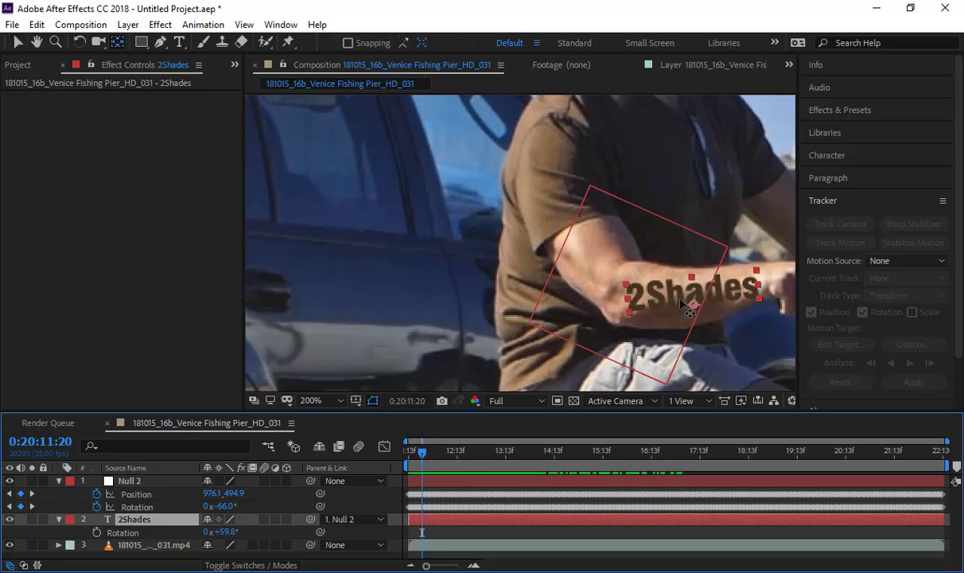
drag(694, 306, 693, 299)
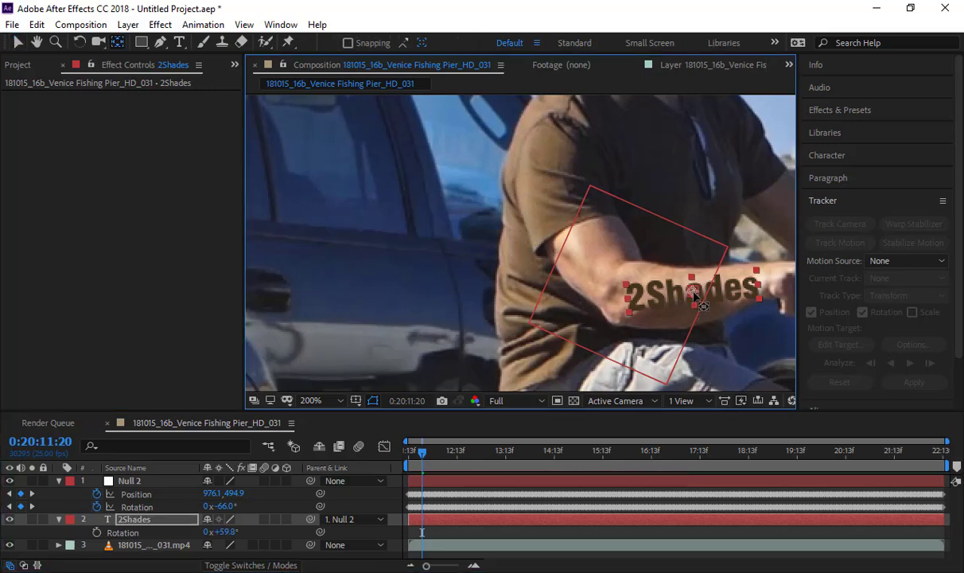
mouse_move(434, 460)
mouse_down()
mouse_move(500, 453)
mouse_move(424, 452)
mouse_up()
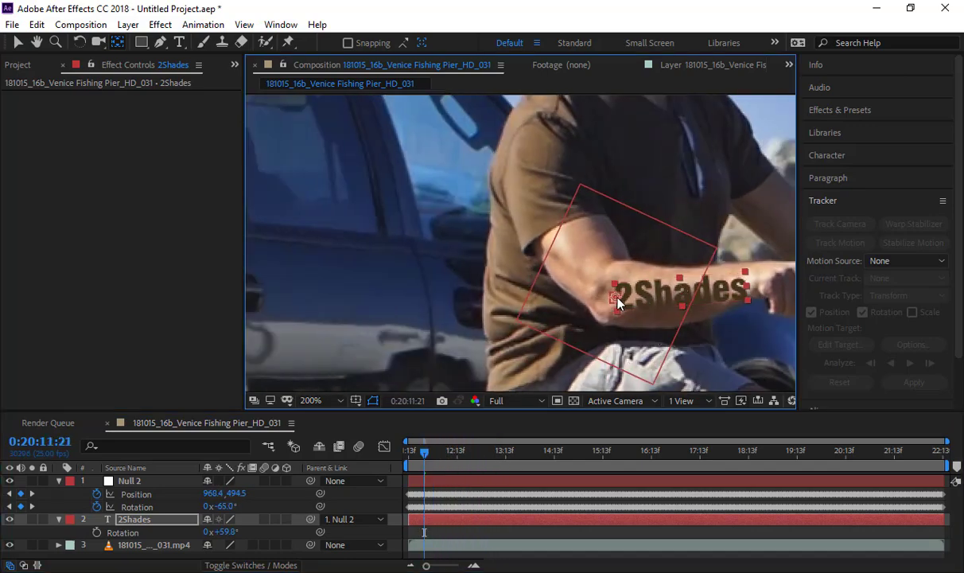
- Return to the first frame and delete the Null 2 and 2Shades text layers
drag(433, 461, 257, 462)
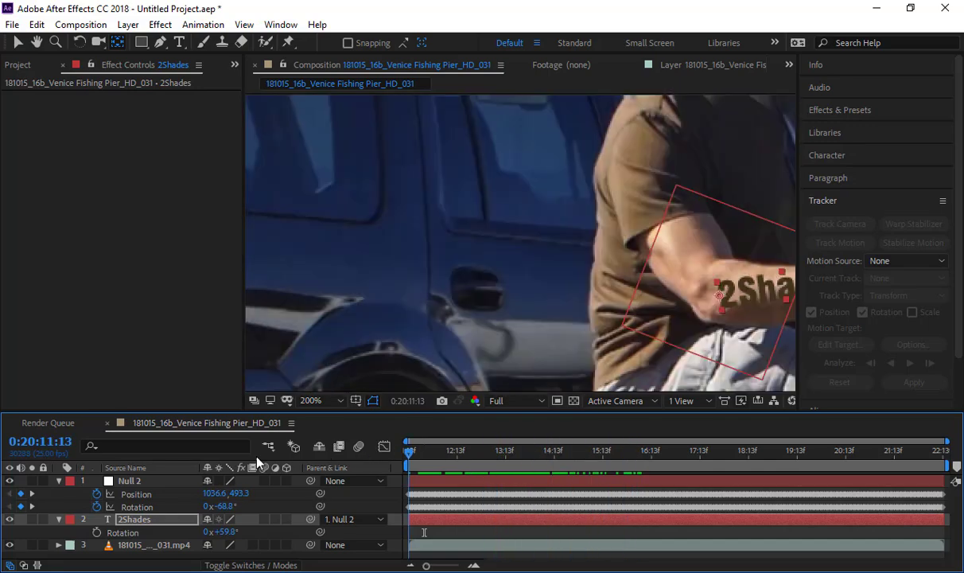
shift+click(151, 483)
key(Delete)
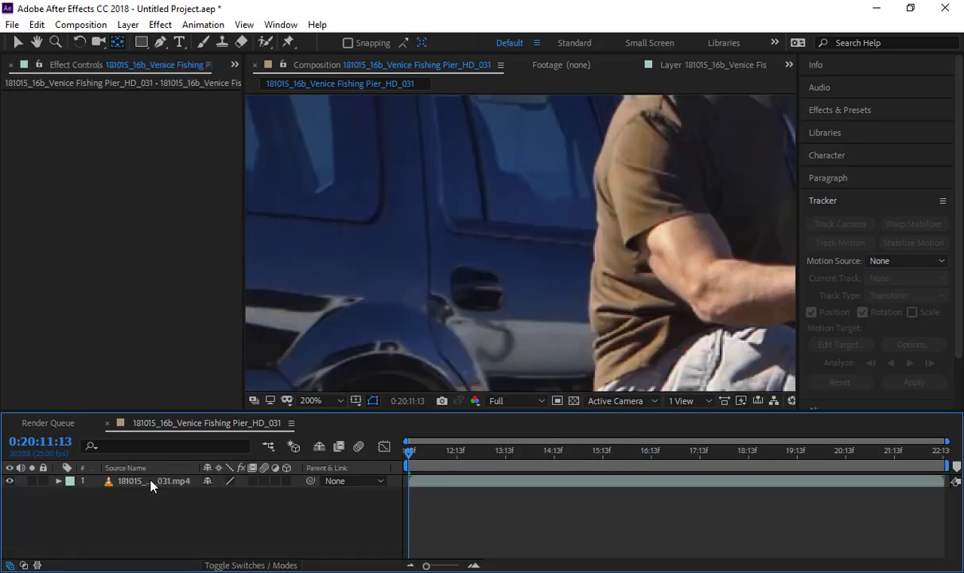
- Choose the Venice Fishing Pier clip as motion source and reset Tracker 2
click(154, 488)
click(899, 261)
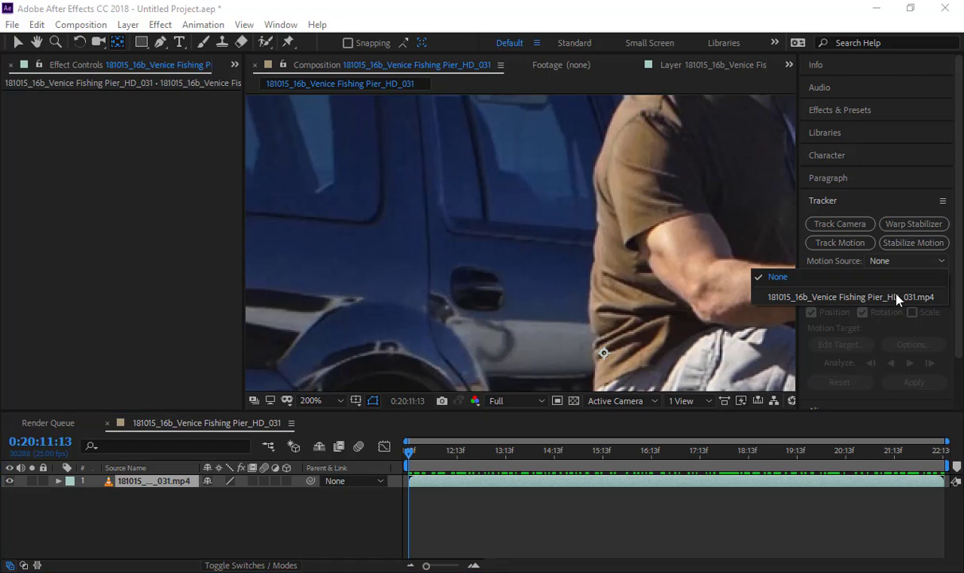
click(895, 293)
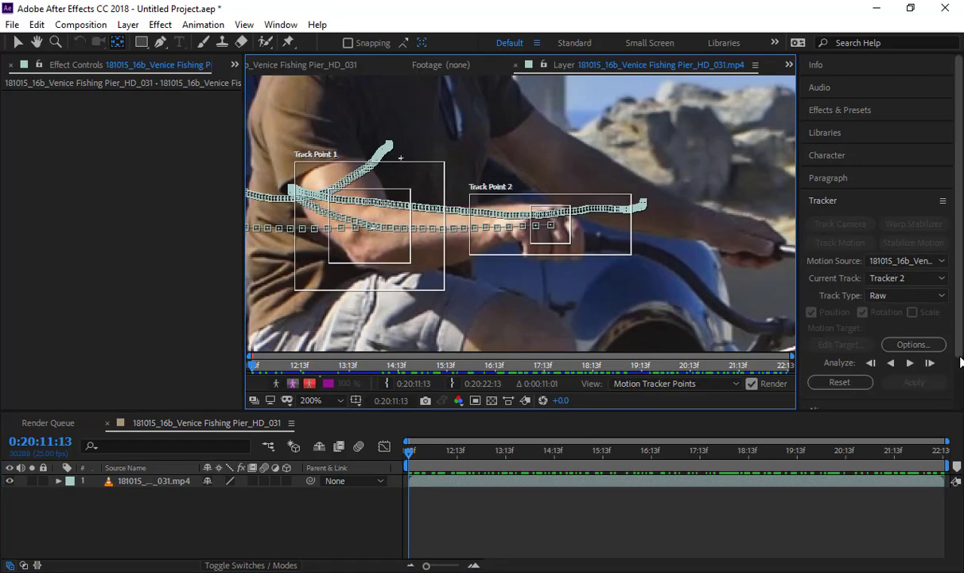
click(889, 280)
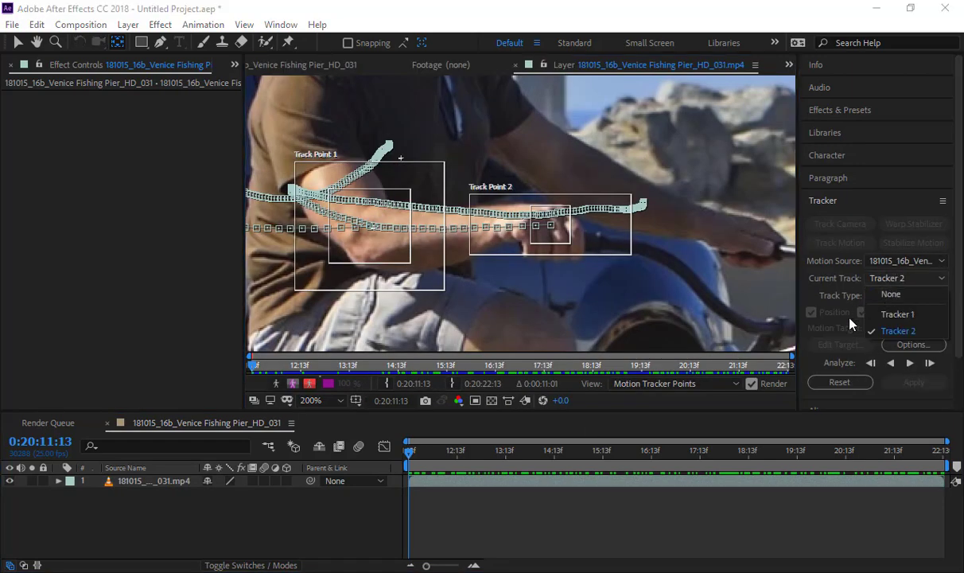
click(850, 384)
click(849, 384)
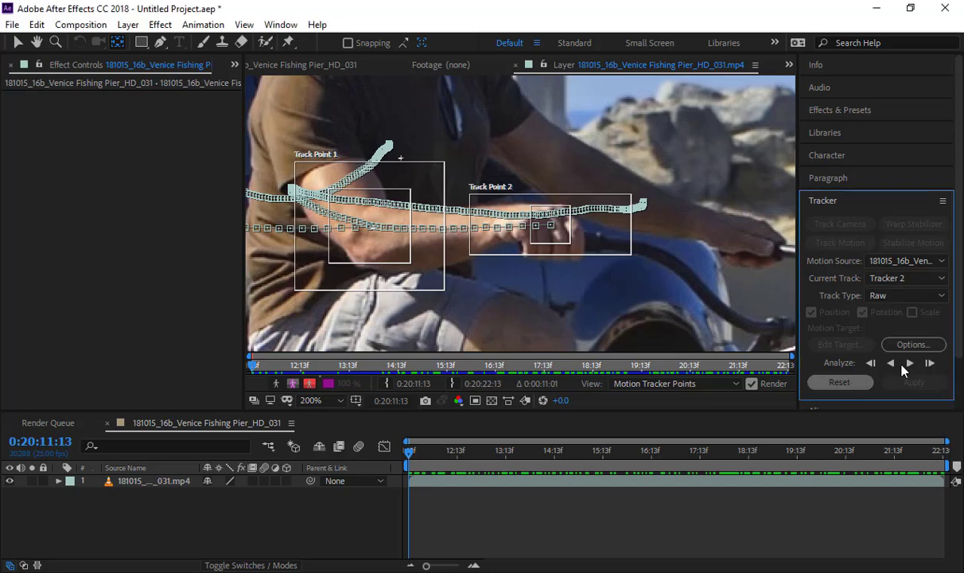
click(907, 279)
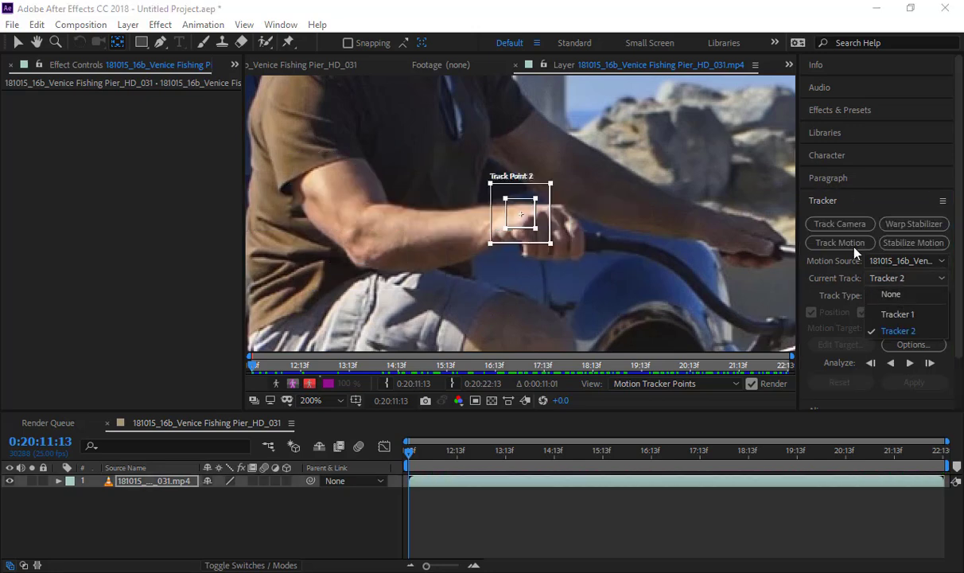
click(848, 276)
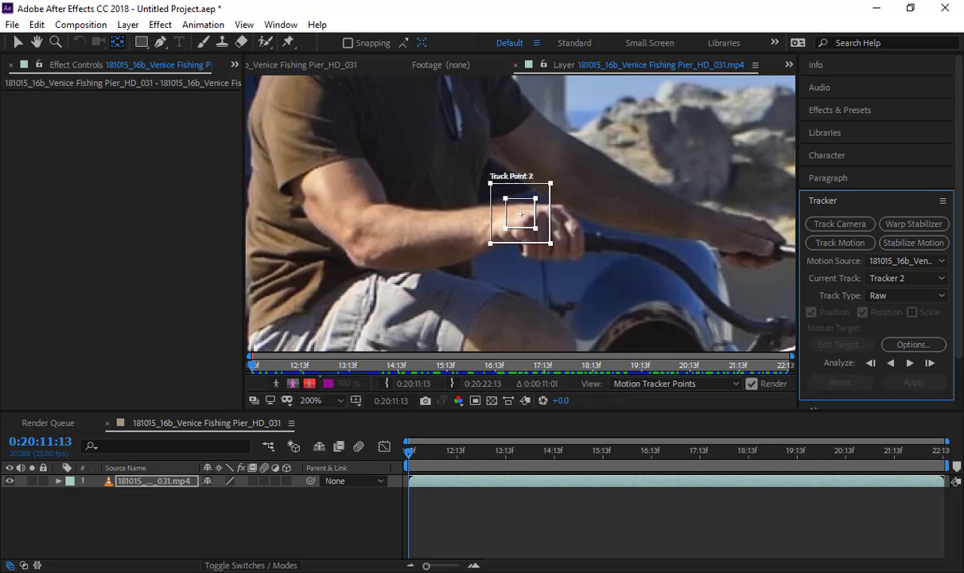
- Reveal the clip's Motion Trackers group in the timeline and delete it with both trackers
click(943, 202)
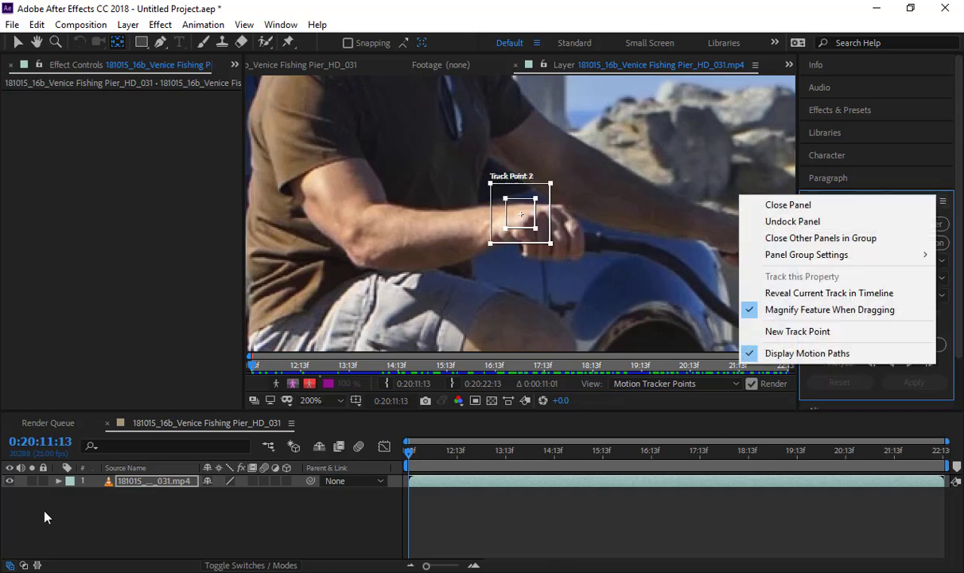
click(63, 483)
click(59, 482)
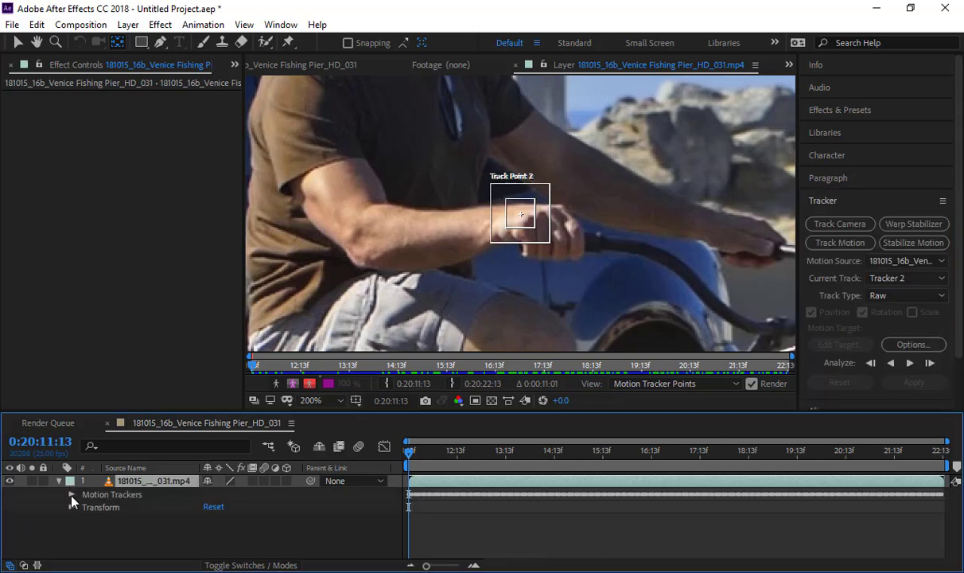
click(72, 495)
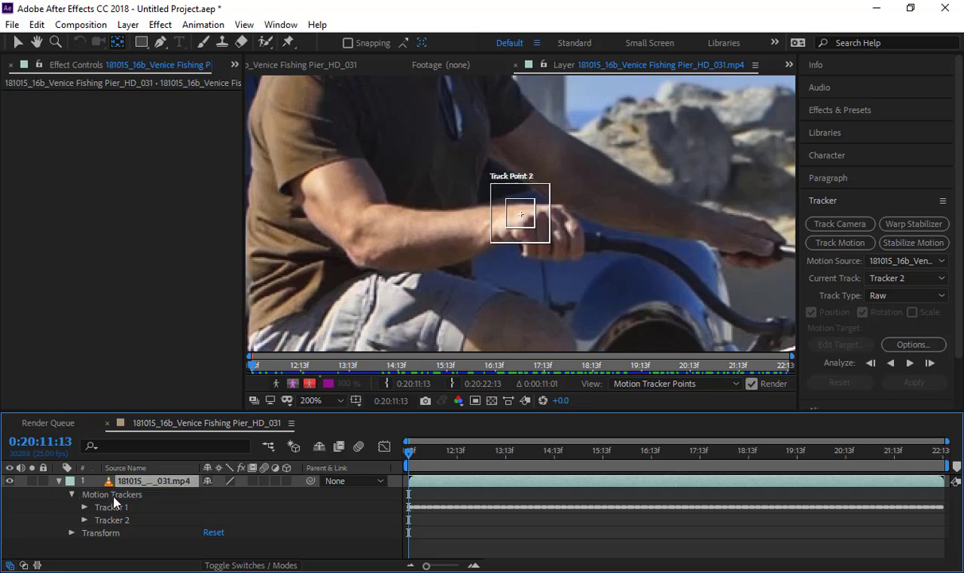
click(117, 504)
key(Delete)
key(Delete)
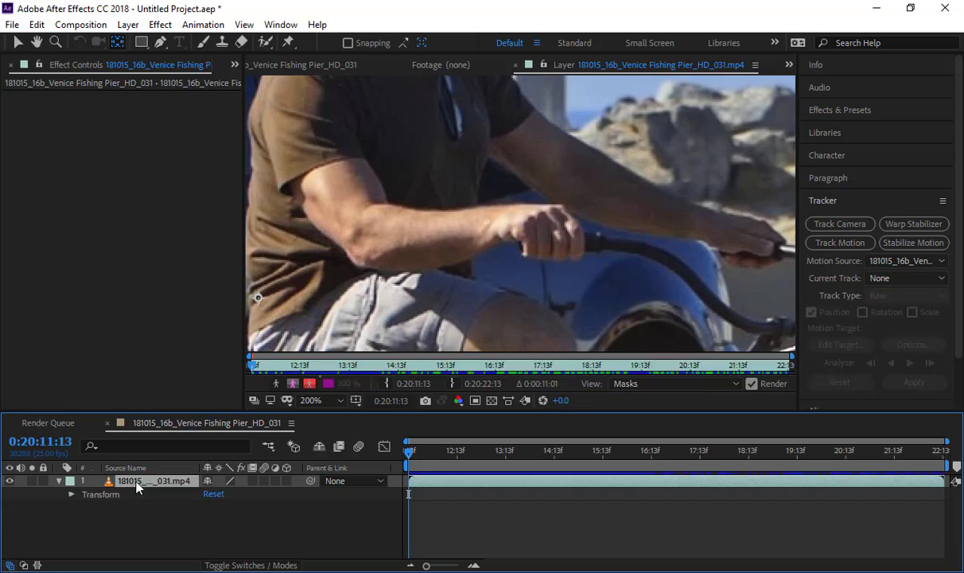
- Start a new motion track on the clip and enable rotation tracking alongside position
click(902, 277)
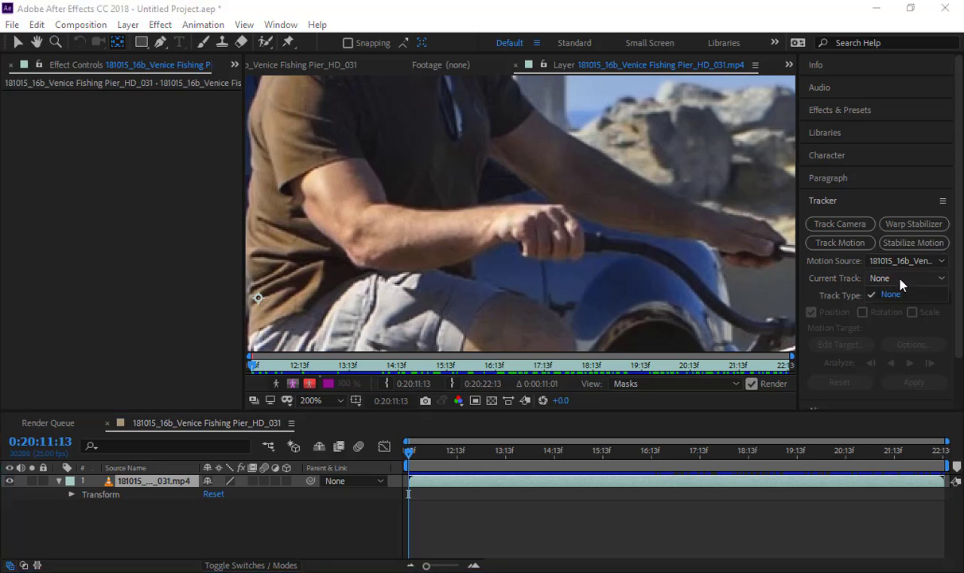
click(900, 280)
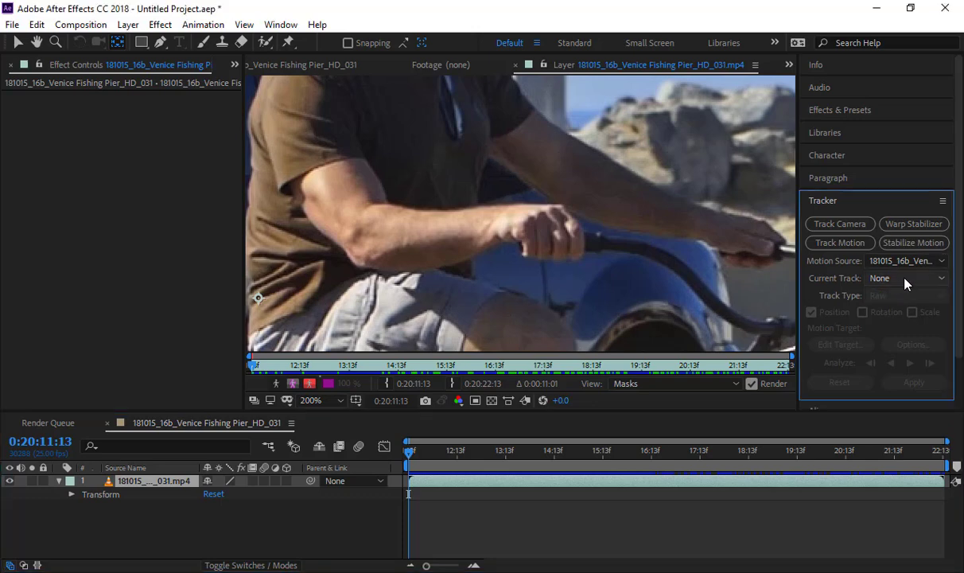
click(841, 242)
drag(548, 208, 614, 208)
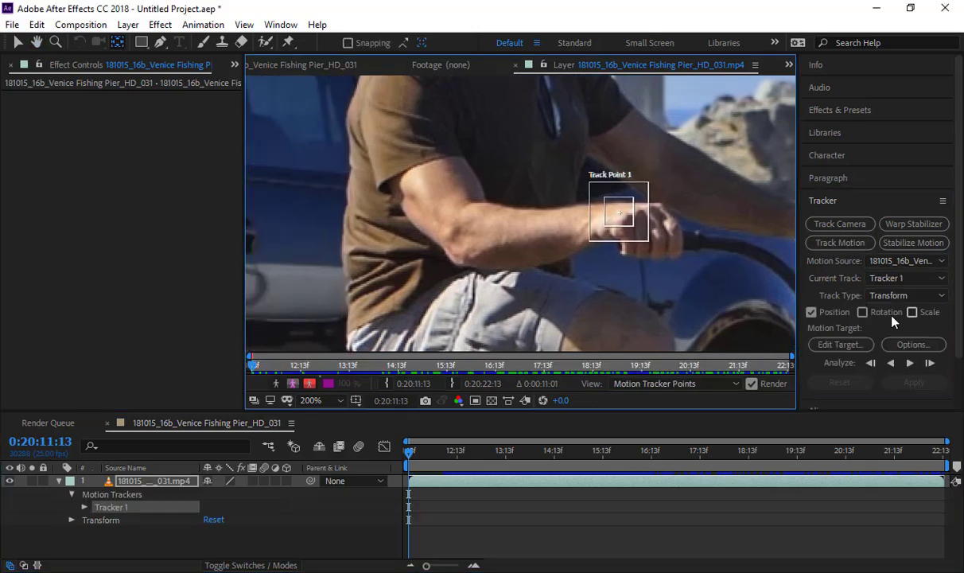
click(862, 311)
scroll(671, 226, up, 2)
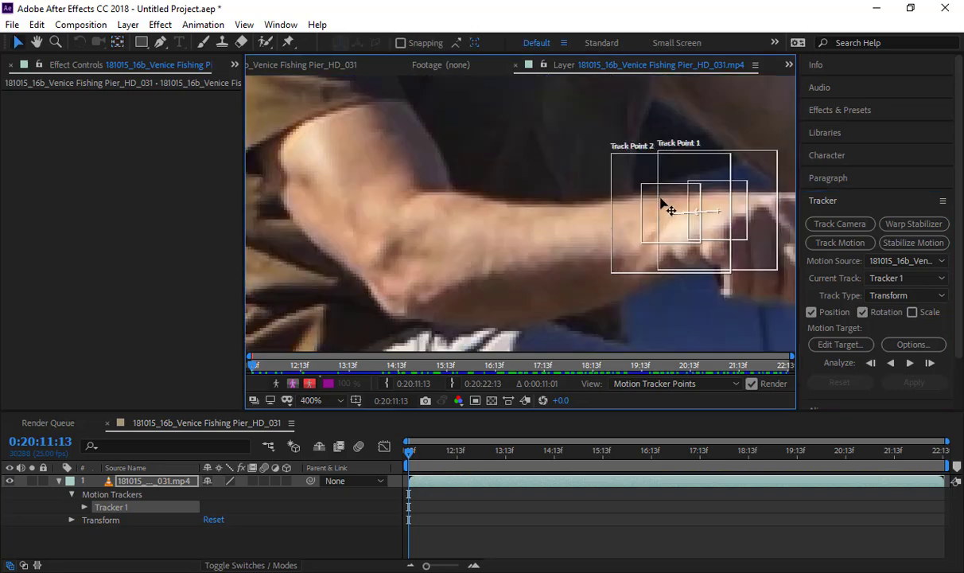
- Place Track Point 2 over the rider's elbow, keeping its attach point centred in the feature region
drag(663, 207, 426, 249)
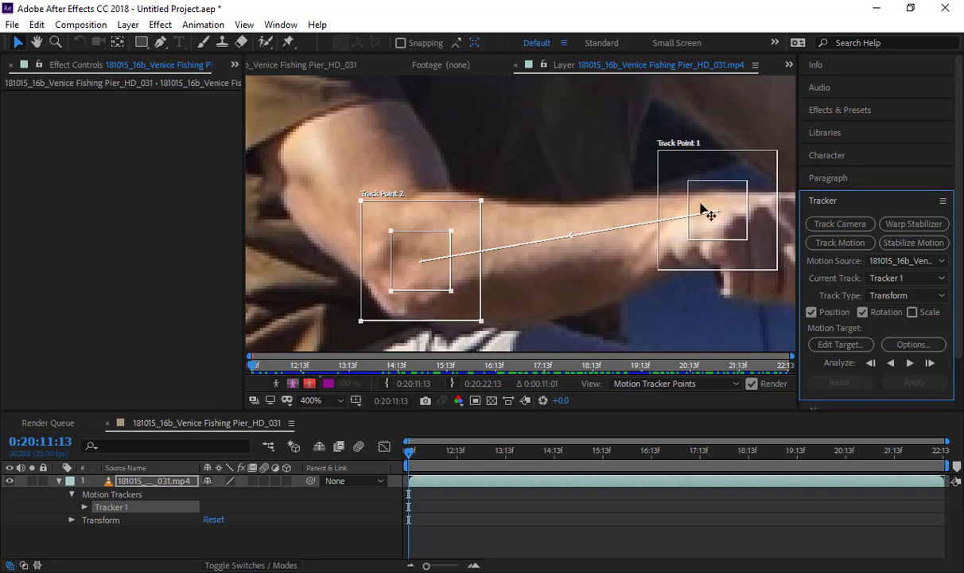
click(412, 258)
drag(355, 103, 355, 101)
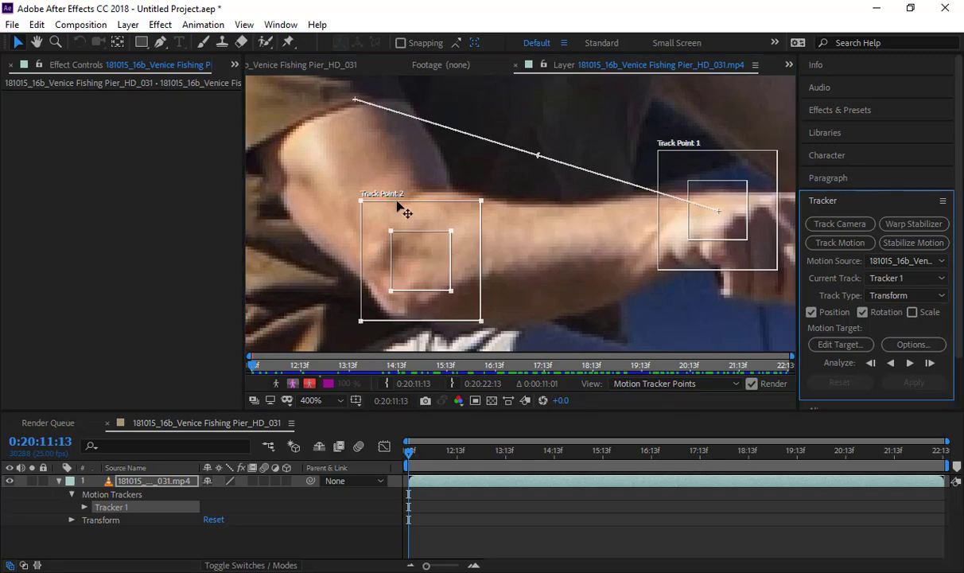
key(ctrl+z)
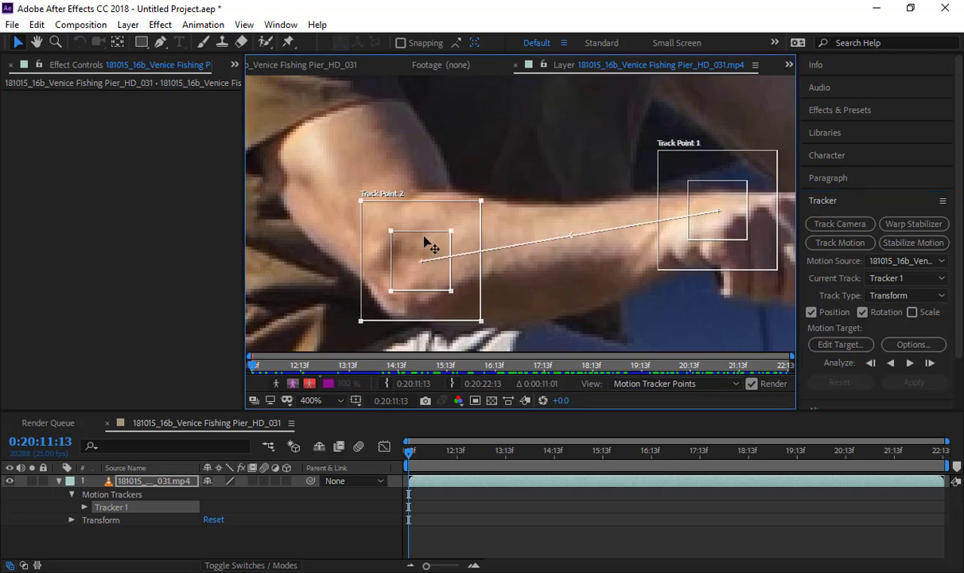
drag(424, 243, 405, 253)
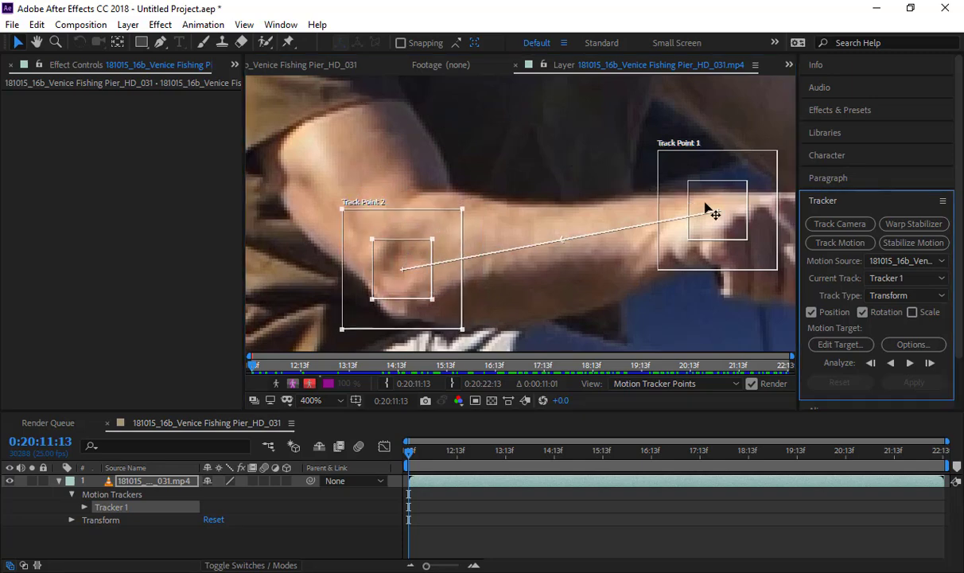
- Move Track Point 1 onto the rider's wrist with taller regions and enlarge Track Point 2's feature and search regions
drag(733, 206, 720, 147)
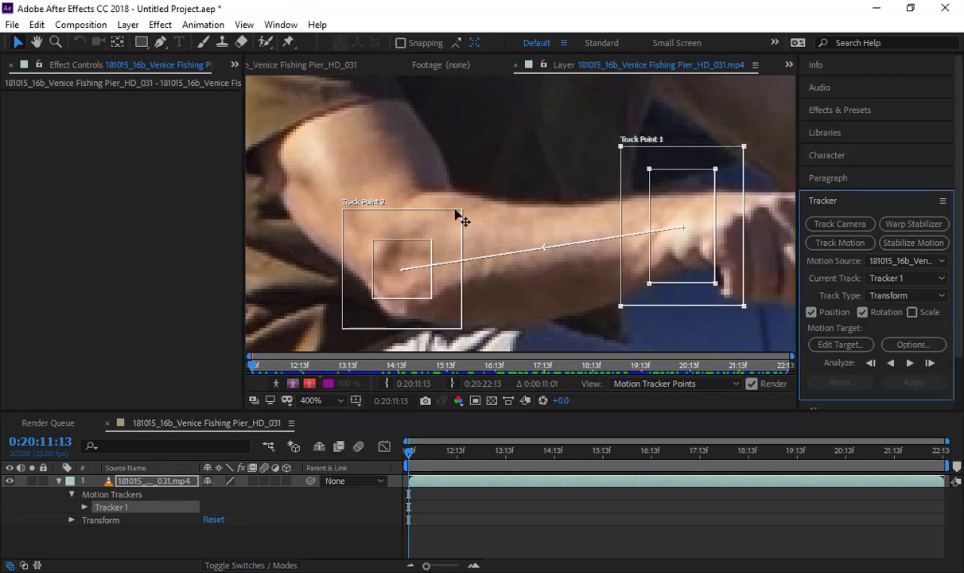
drag(465, 212, 484, 185)
drag(432, 246, 452, 228)
key(comma)
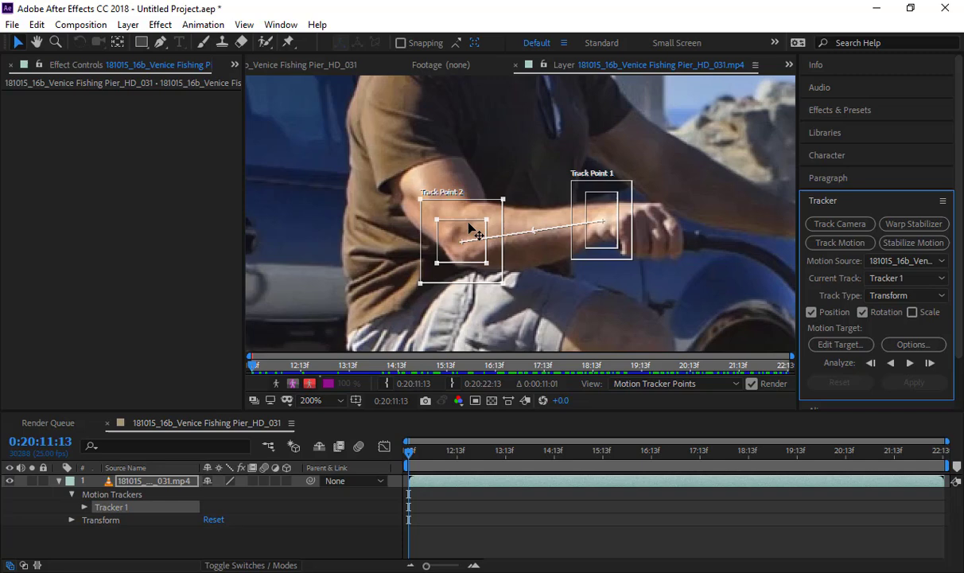
- Enable Adapt Feature On Every Frame for Tracker 1 and analyze its motion forward to the end of the clip
click(912, 344)
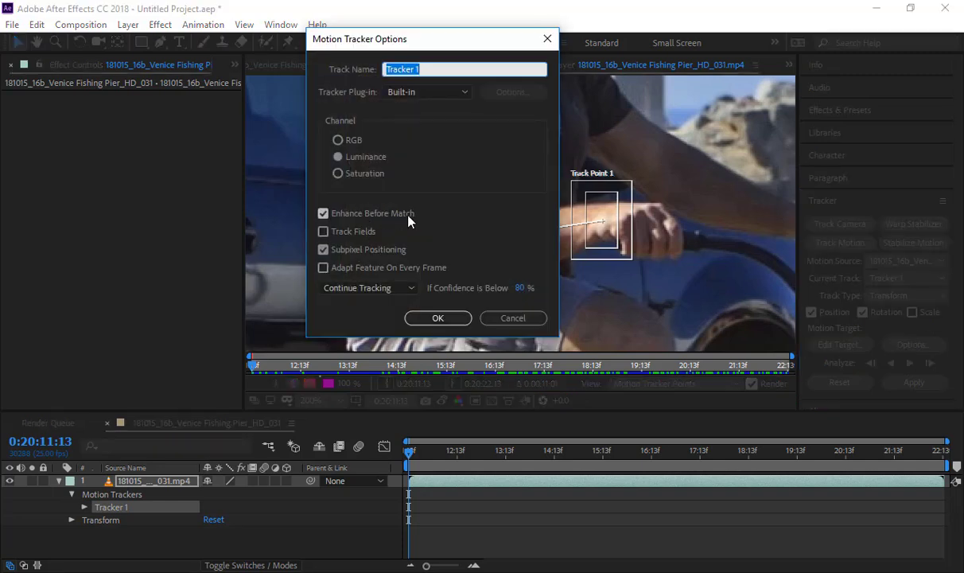
click(337, 271)
click(438, 317)
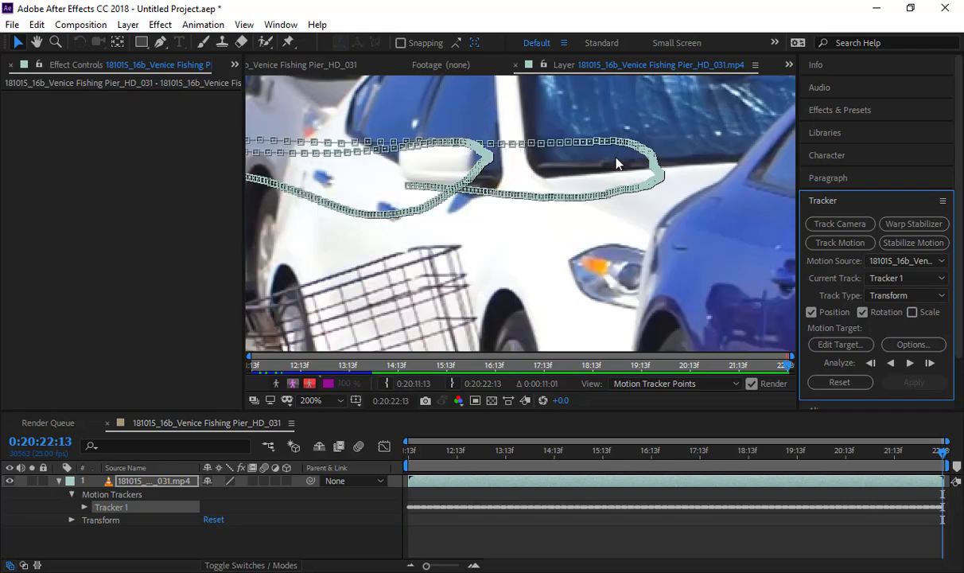
scroll(619, 162, down, 1)
drag(545, 204, 701, 221)
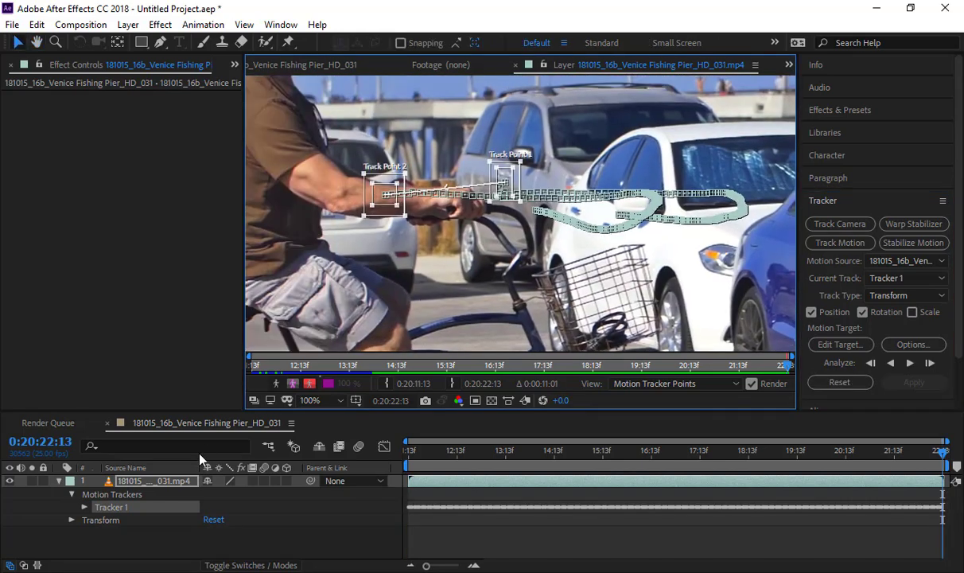
- Add a new null object above the fishing pier clip to receive the tracking data
click(180, 483)
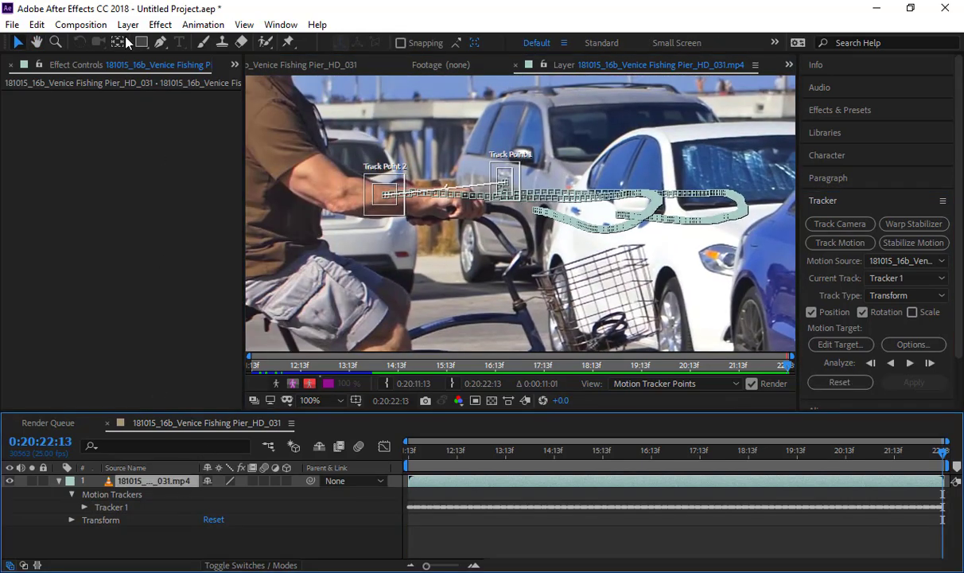
click(128, 24)
mouse_move(215, 39)
click(296, 110)
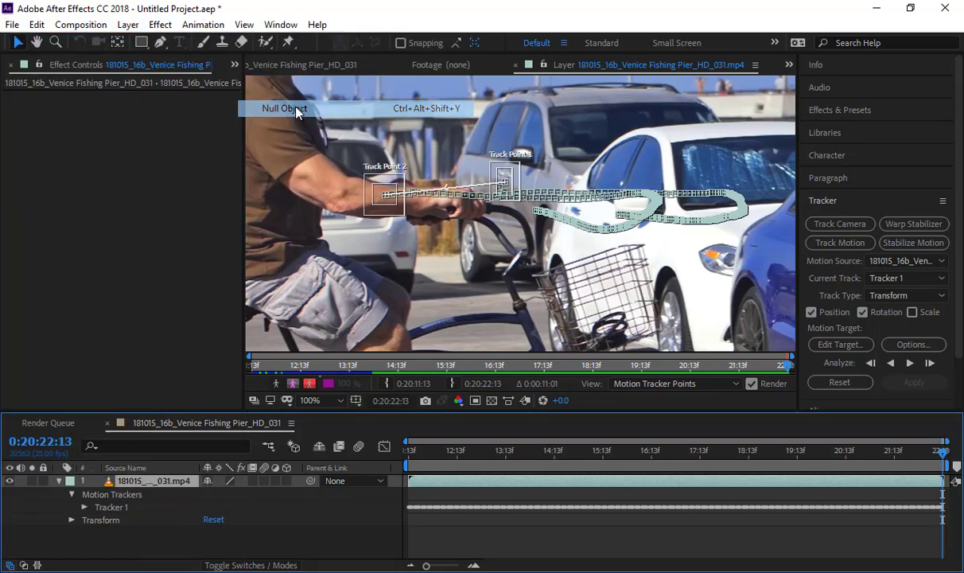
- Set Null 3 as the motion target and apply Tracker 1 to it in the X and Y dimensions
click(840, 344)
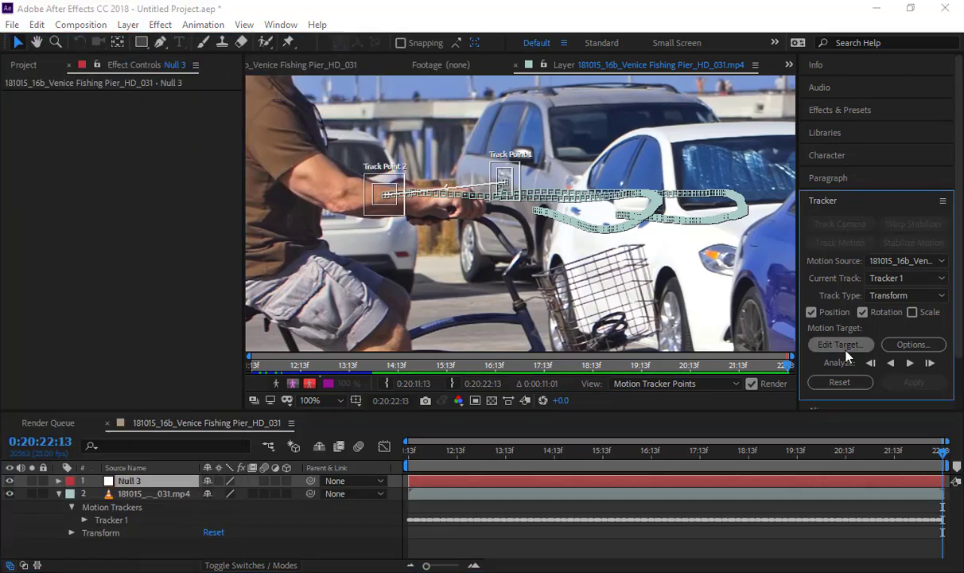
click(213, 62)
click(215, 62)
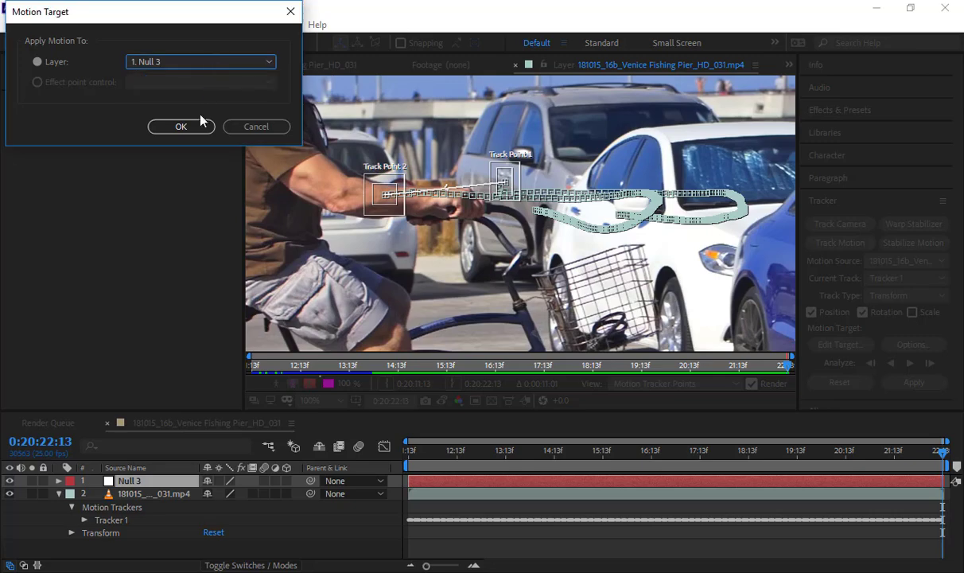
click(199, 125)
click(907, 386)
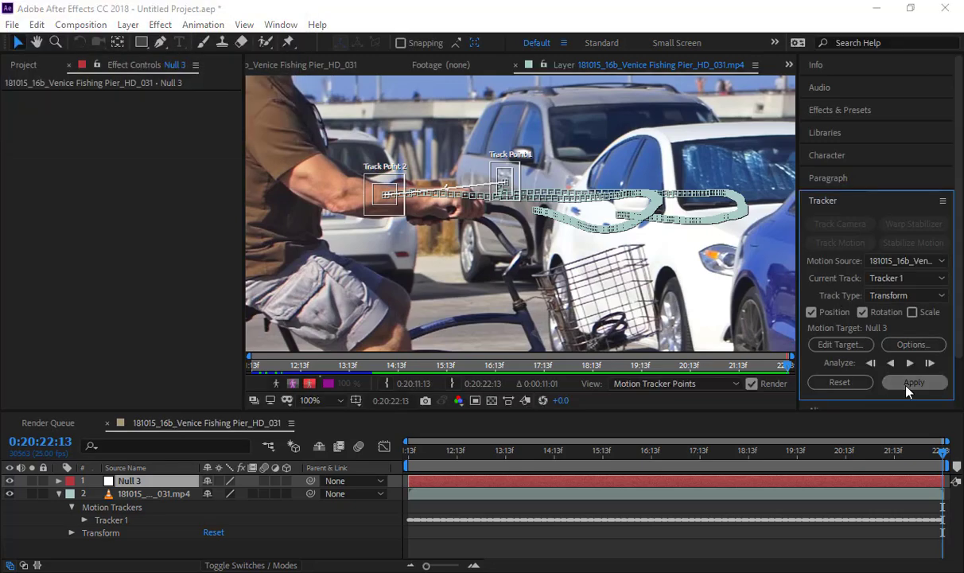
click(98, 73)
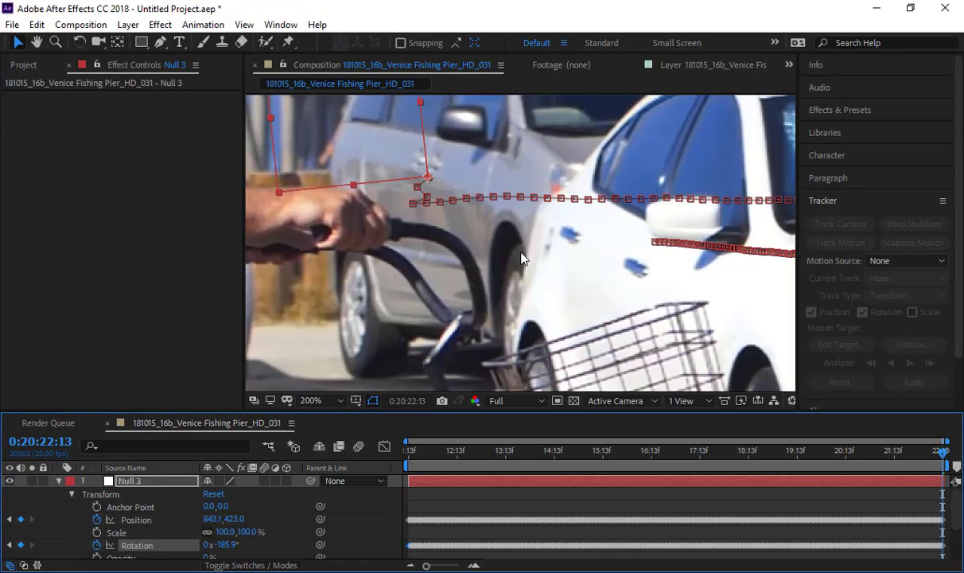
- Return to the composition's first frame and collapse the properties of the null and clip layers
key(comma)
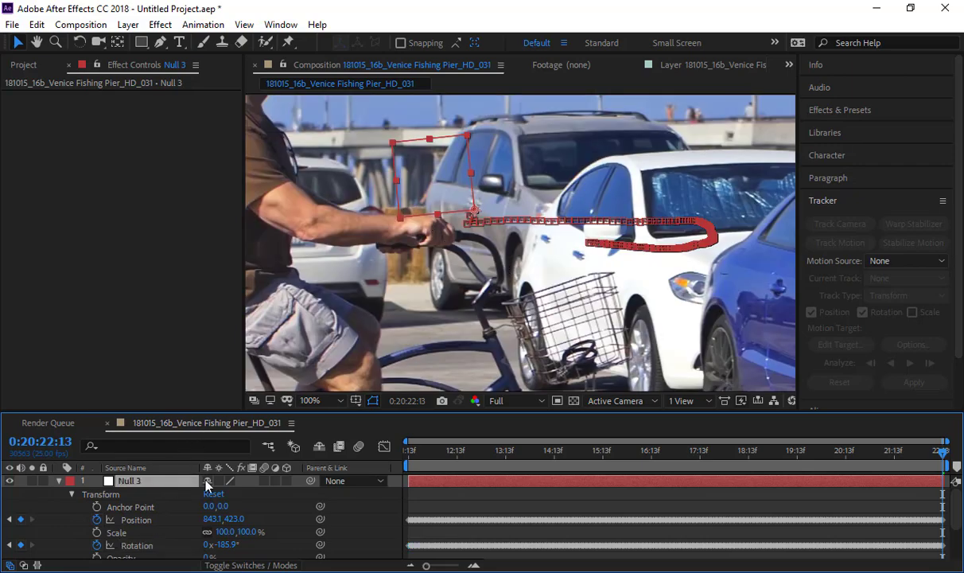
drag(404, 460, 365, 443)
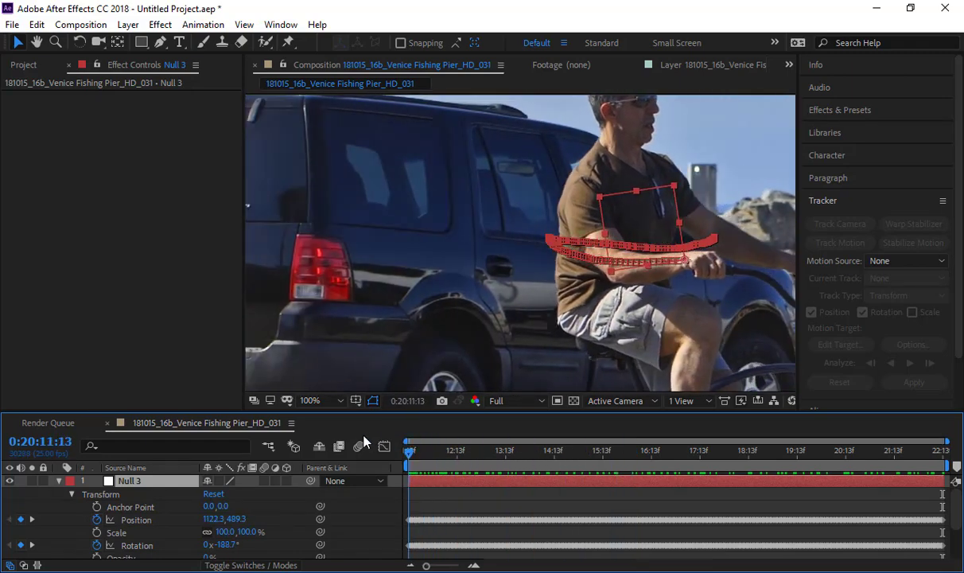
key(u)
key(u)
click(151, 493)
key(u)
key(u)
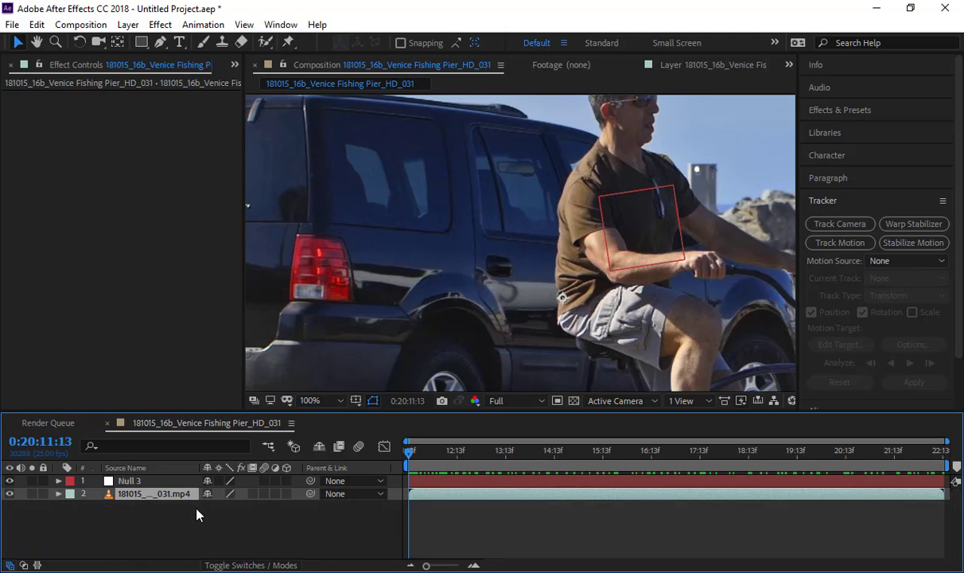
- Create a text layer reading "2Shades" beside the rider's forearm
click(198, 514)
key(t)
key(ctrl+t)
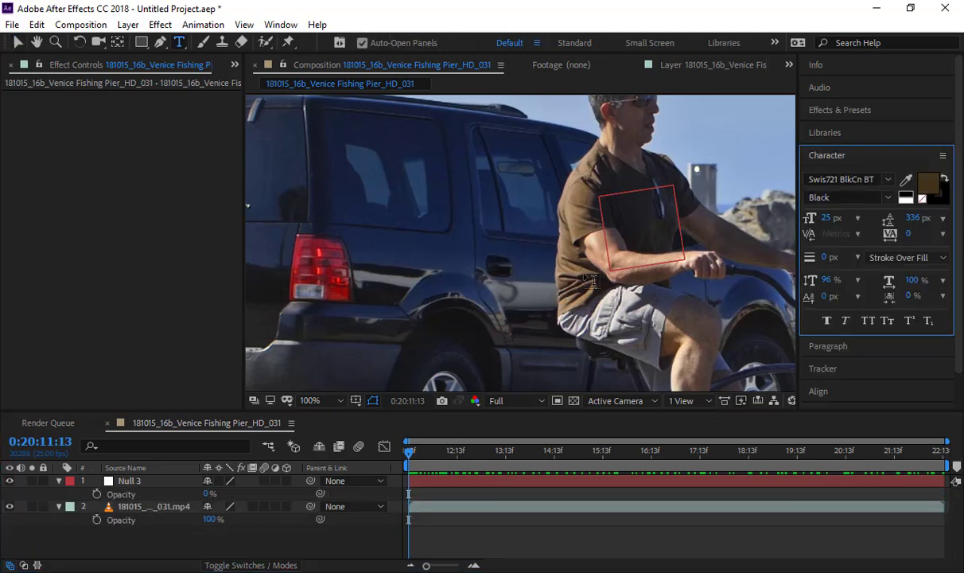
click(587, 265)
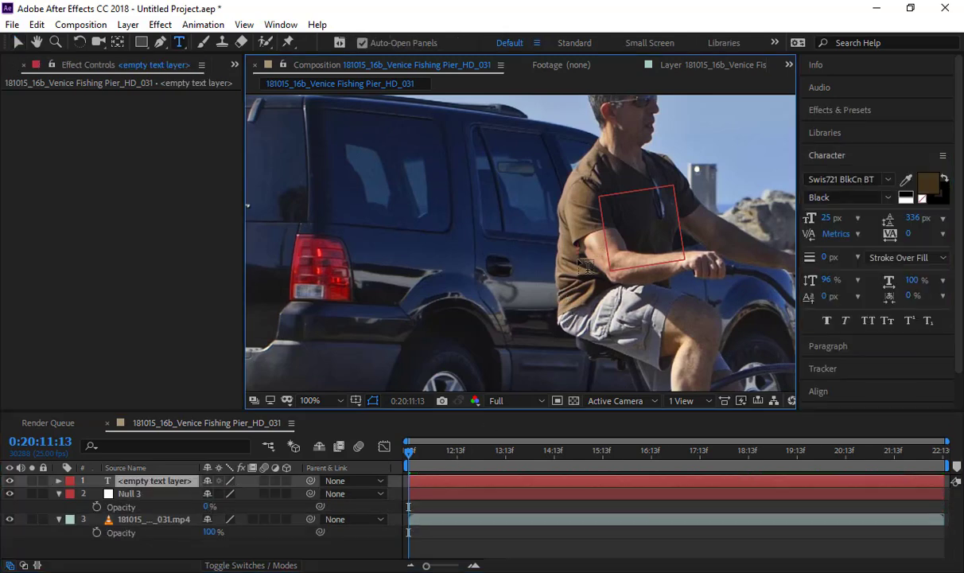
text(2Shades)
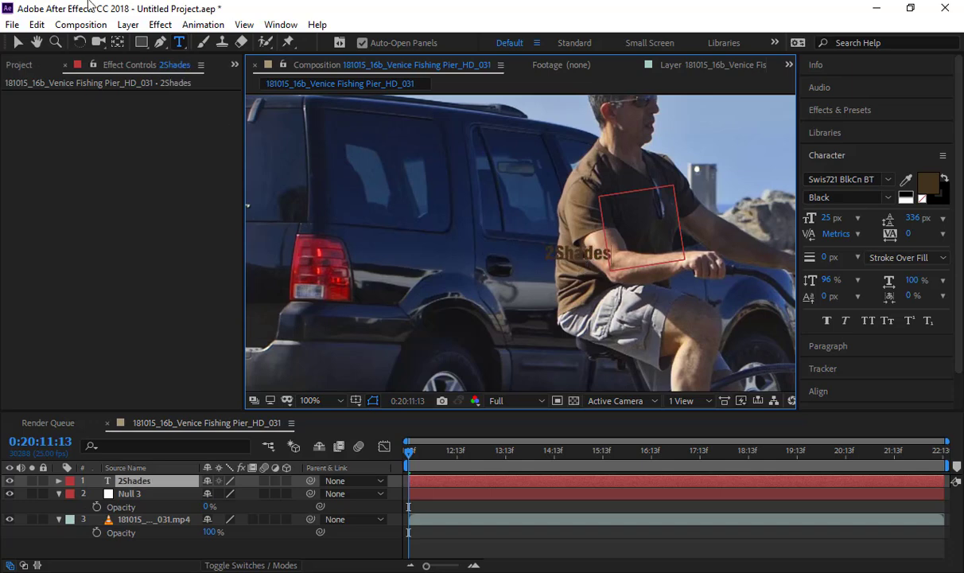
- Move the 2Shades text onto the rider's forearm and rotate it counter-clockwise to match the arm's angle
click(20, 44)
scroll(533, 239, up, 2)
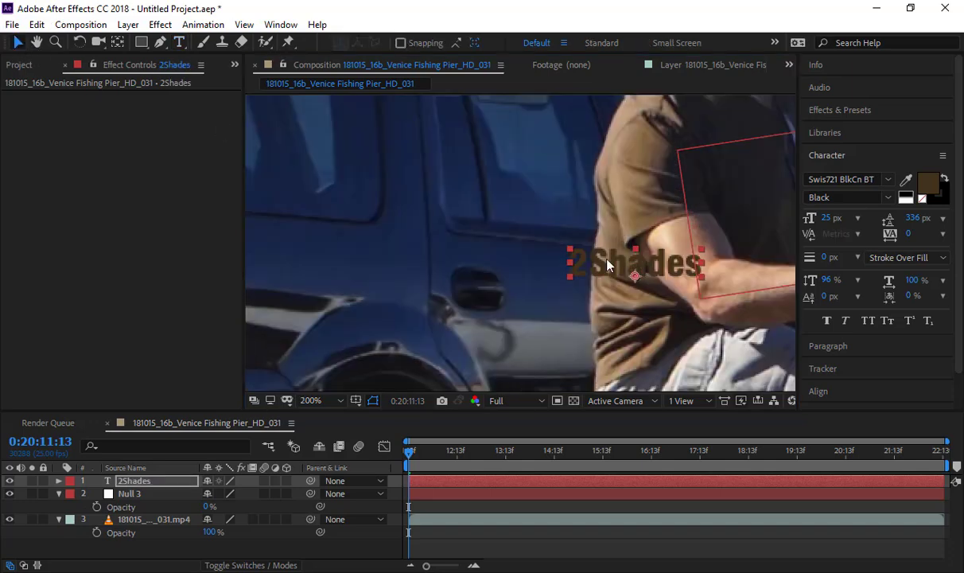
drag(458, 248, 608, 267)
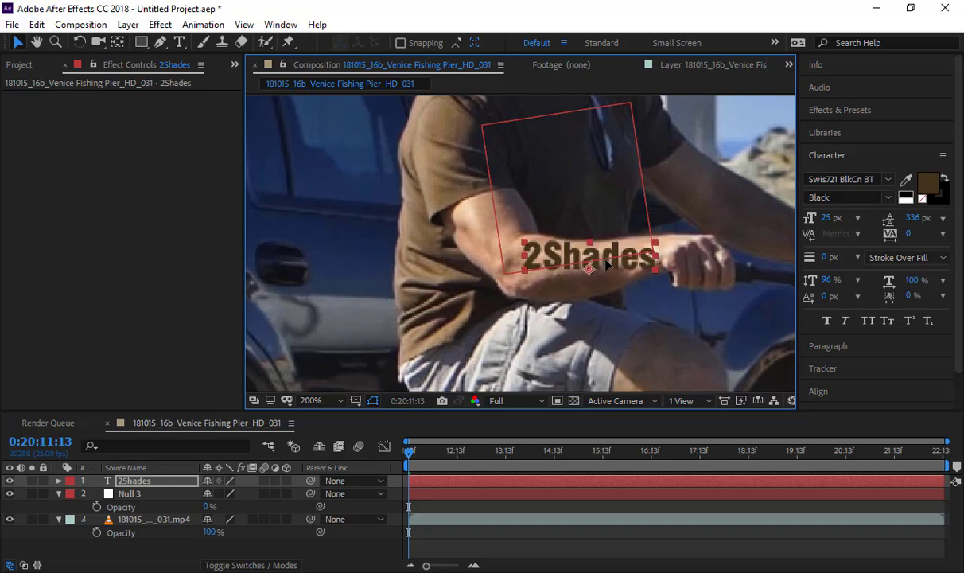
key(r)
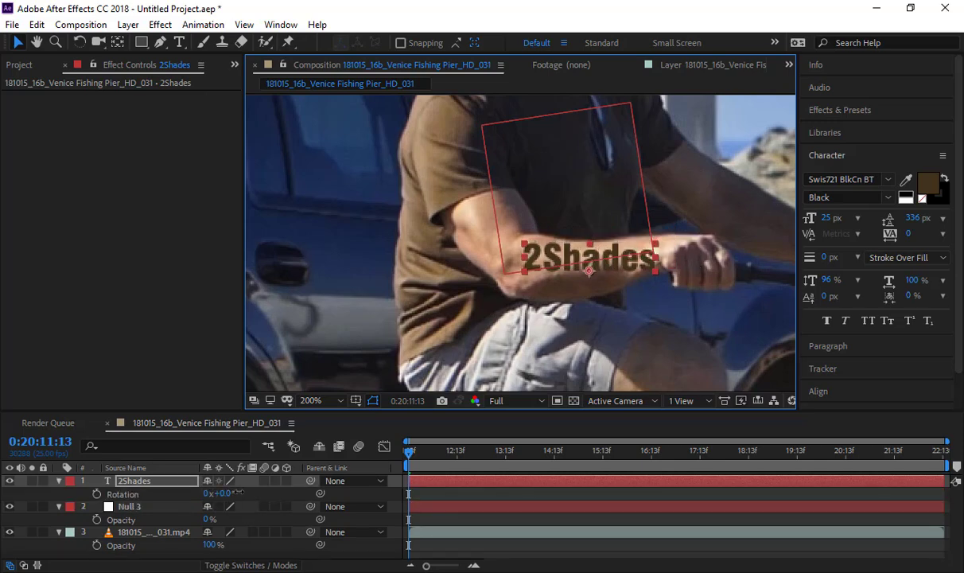
mouse_move(226, 494)
mouse_down()
mouse_move(207, 493)
mouse_move(217, 493)
mouse_up()
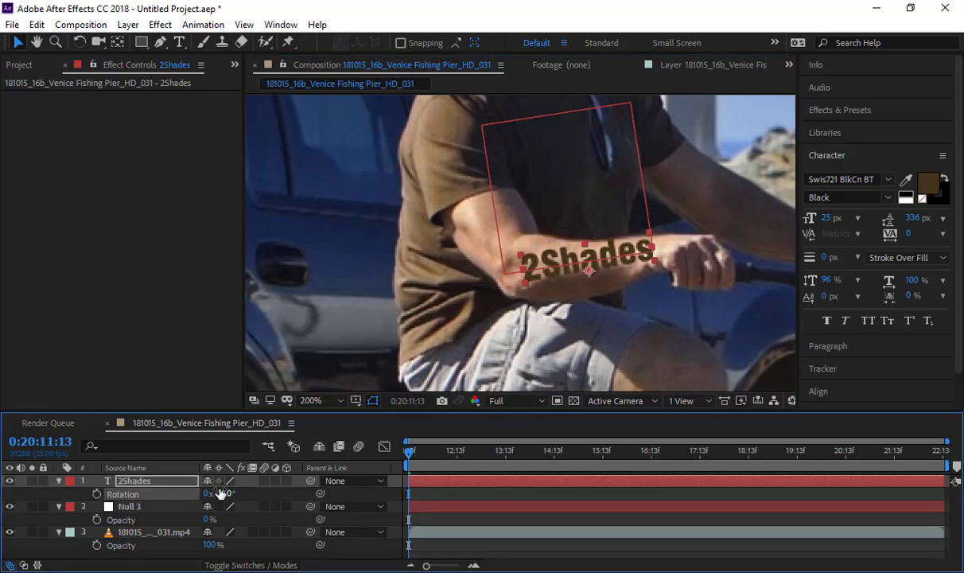
- Parent the 2Shades layer to Null 3 and preview how the text follows the forearm
drag(311, 483, 131, 507)
key(space)
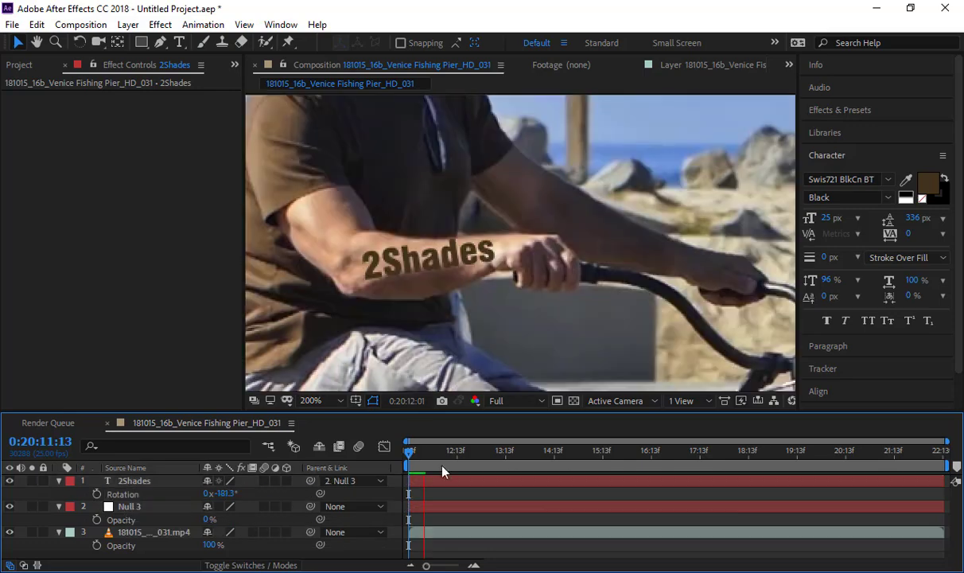
scroll(682, 253, down, 2)
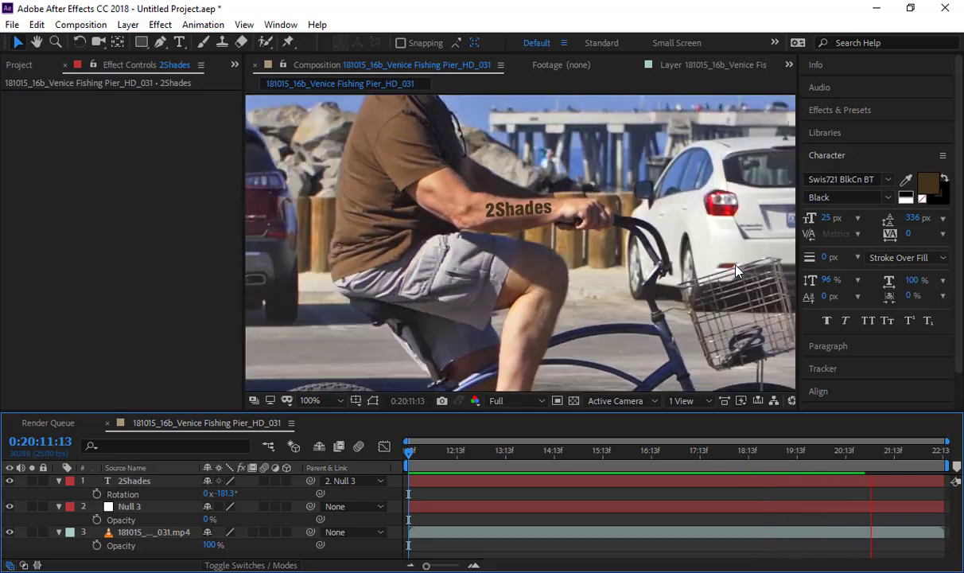
scroll(696, 249, down, 2)
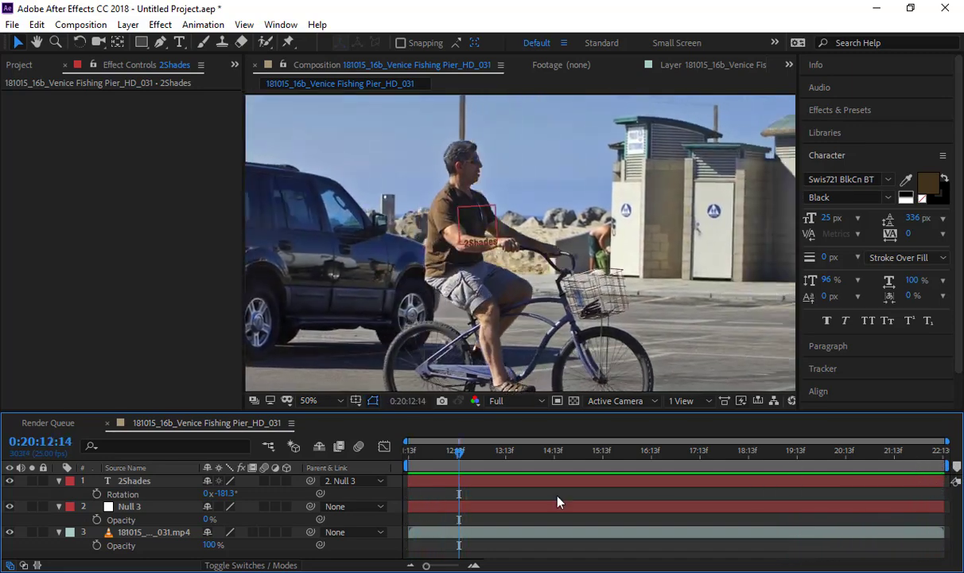
- Go to the last frame to check the text and reopen the clip's tracker as the motion source
drag(890, 453, 943, 452)
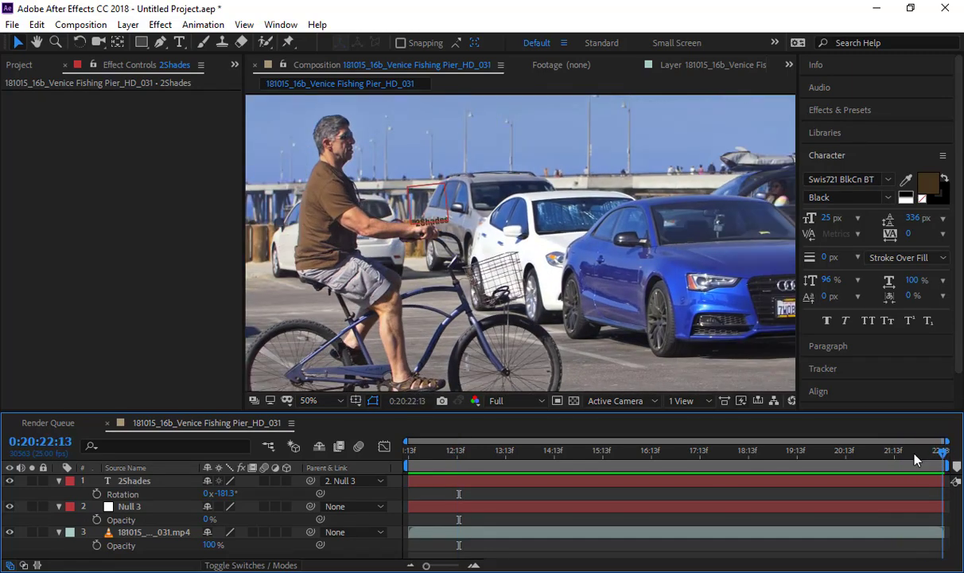
click(839, 369)
click(891, 260)
click(885, 326)
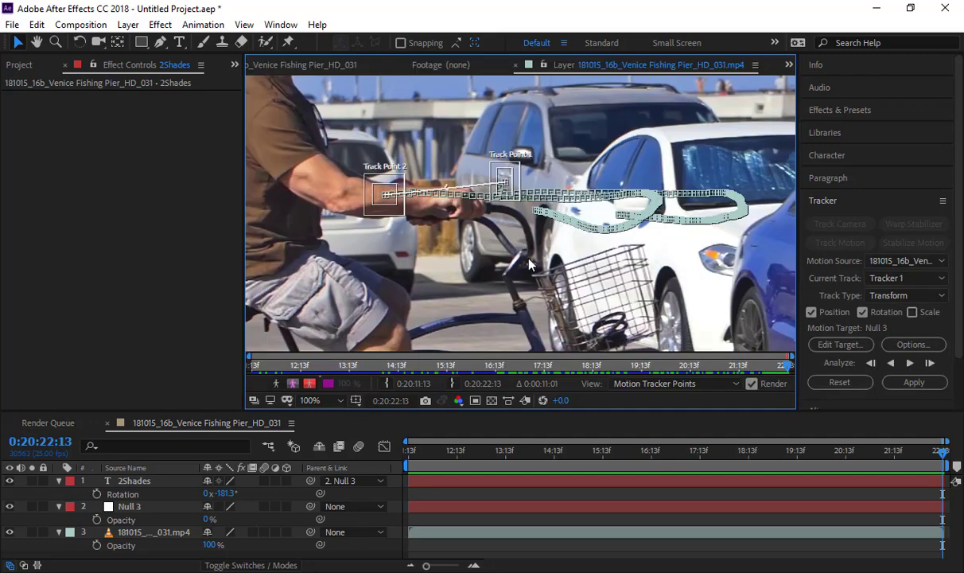
- Scrub back through the tracked clip to 0:20:22:00, checking the track points against the rider's arm
scroll(629, 261, up, 1)
drag(628, 261, 502, 283)
drag(681, 370, 768, 372)
scroll(678, 288, down, 1)
drag(678, 288, 700, 307)
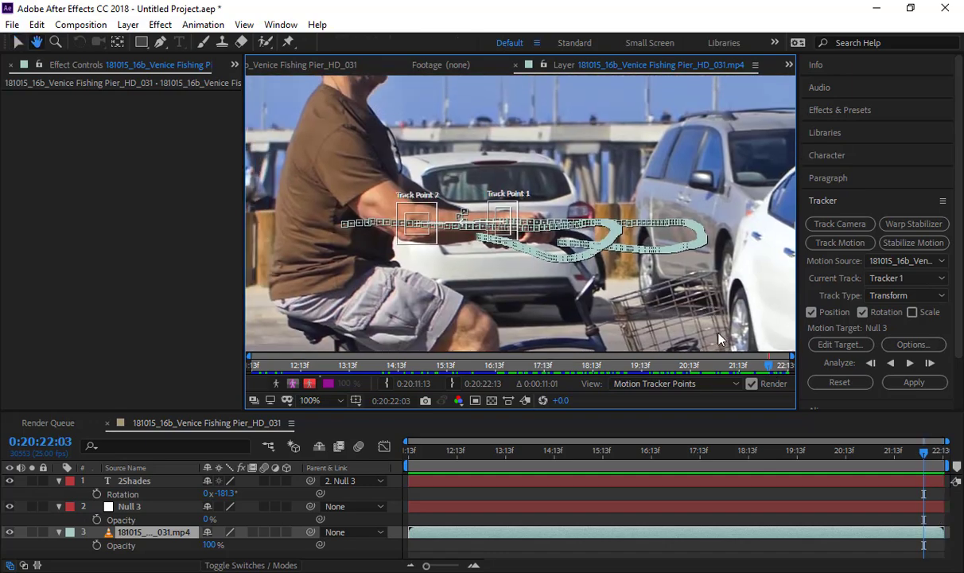
mouse_move(771, 367)
mouse_down()
mouse_move(787, 364)
mouse_move(763, 378)
mouse_up()
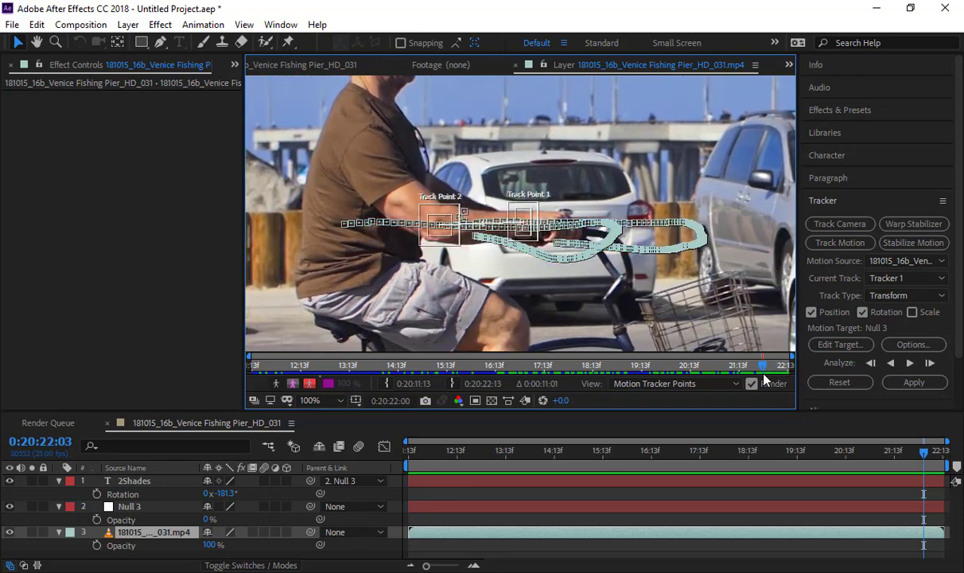
- Shorten Track Point 1's feature region and make its search region wide and low around the wrist, then re-analyze forward to the clip's end
scroll(557, 195, up, 4)
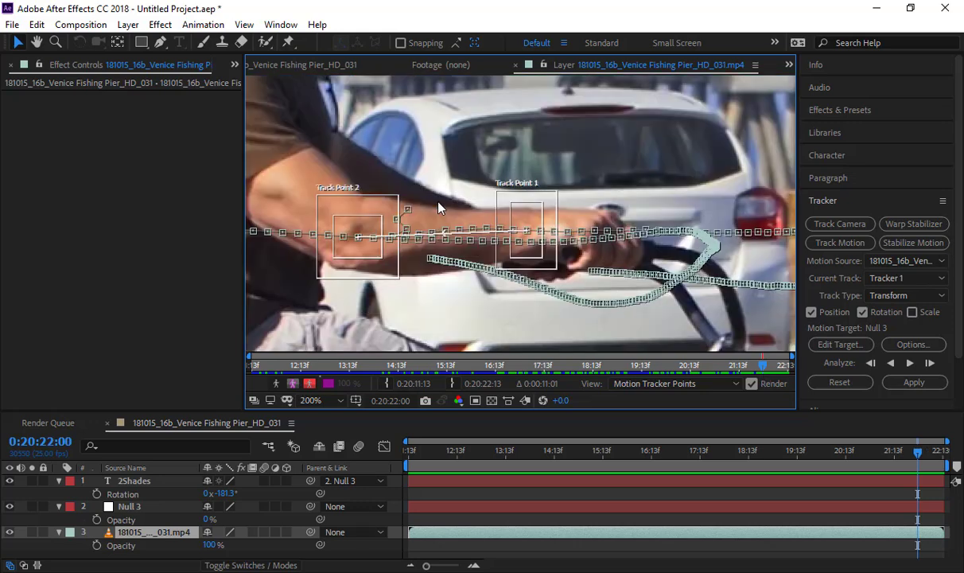
drag(565, 195, 564, 213)
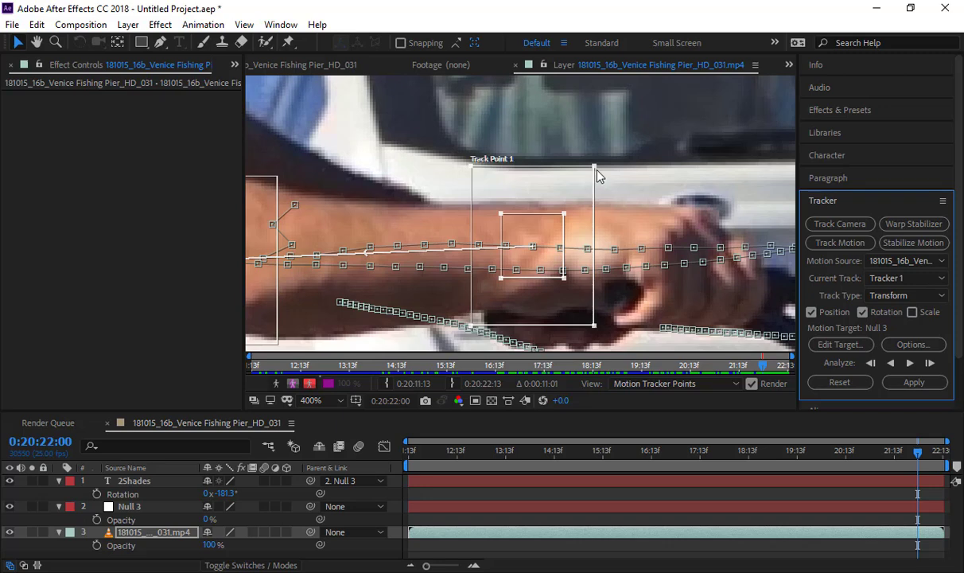
click(596, 195)
drag(593, 172, 641, 209)
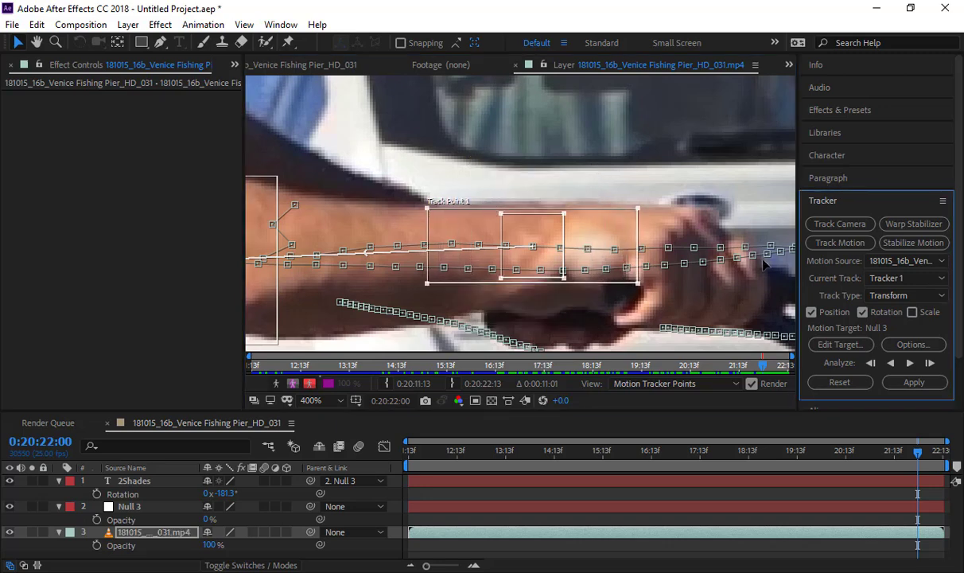
scroll(585, 253, down, 2)
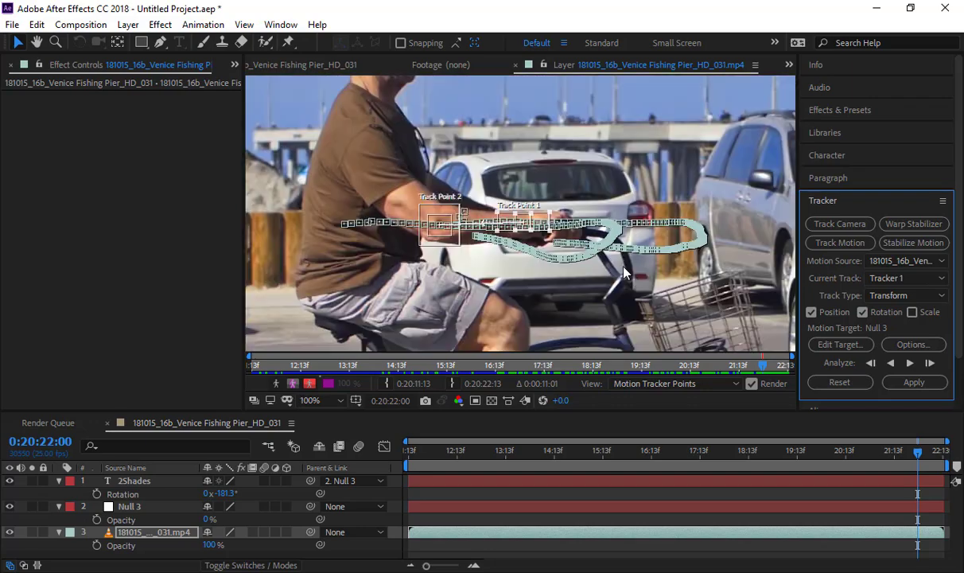
click(911, 363)
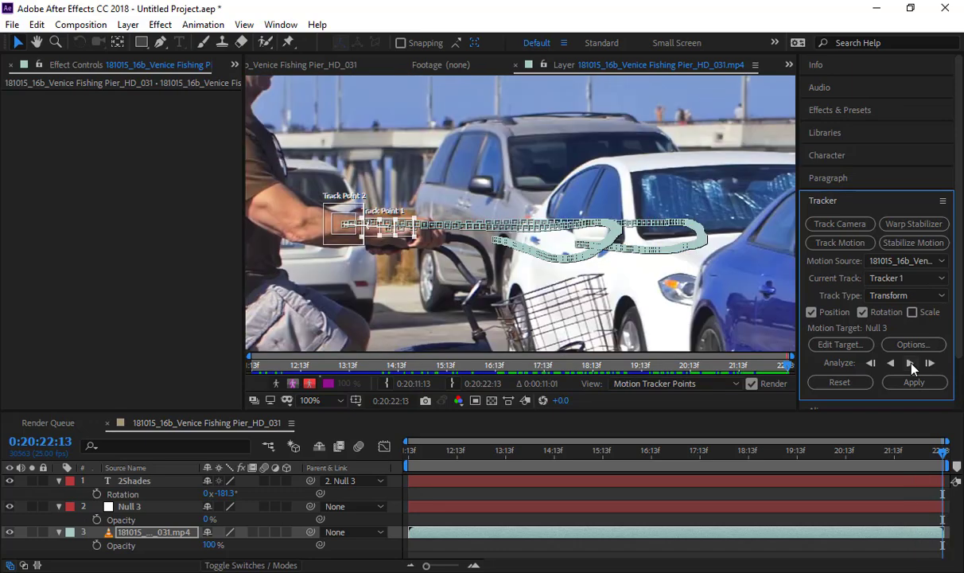
- Select the fishing pier clip as motion source again and reapply the corrected track to Null 3 in X and Y
click(334, 65)
drag(498, 453, 921, 455)
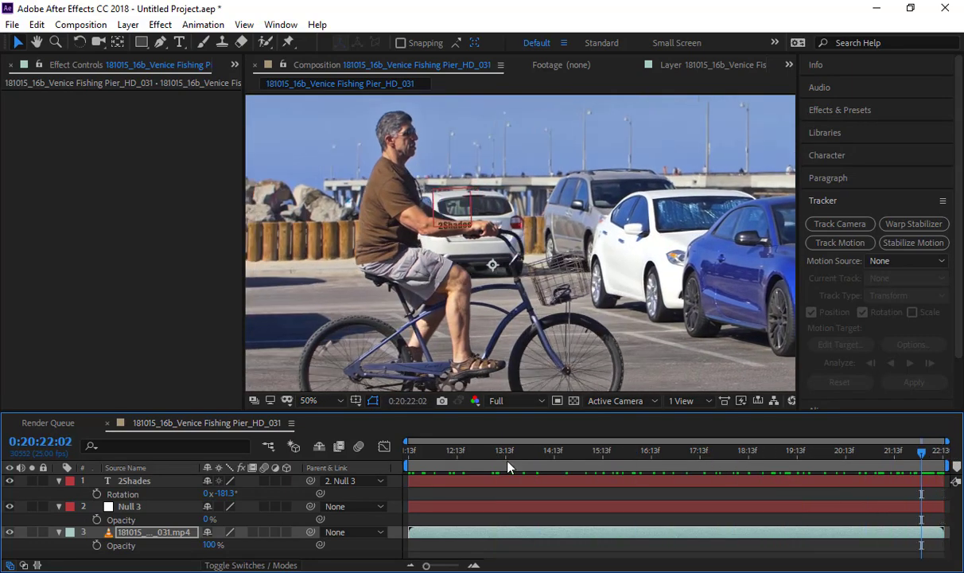
click(915, 260)
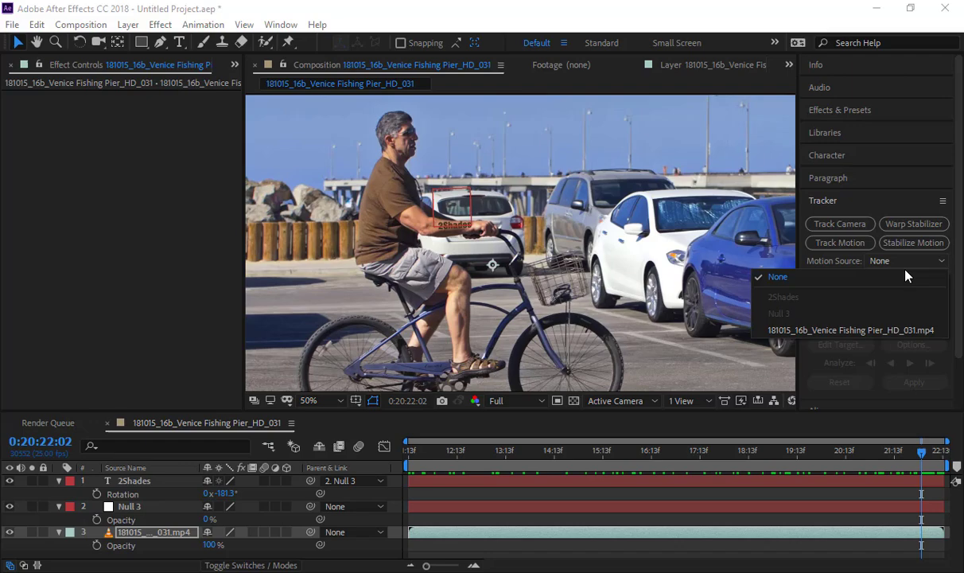
click(896, 330)
click(913, 383)
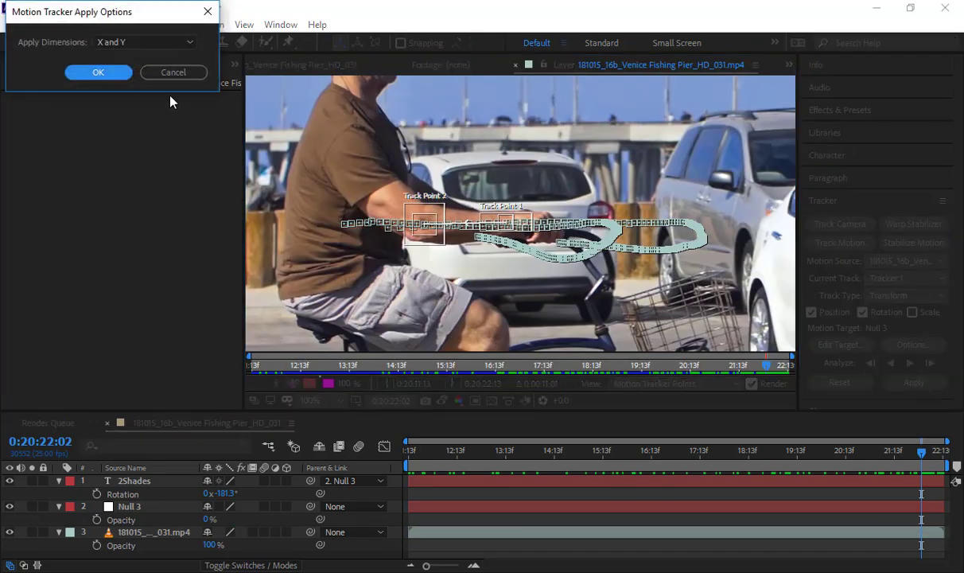
click(114, 77)
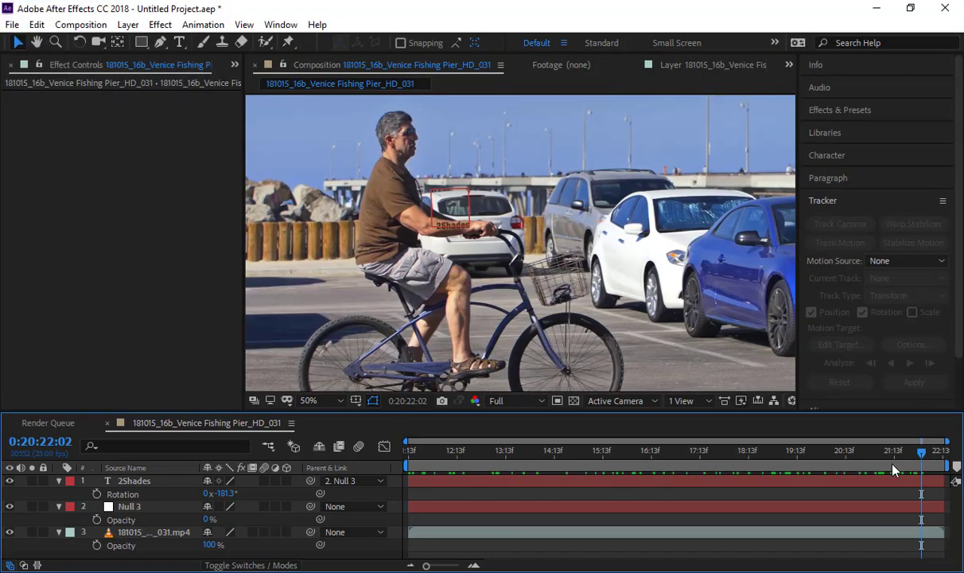
- Play the composition from its first frame to check the 2Shades text on the forearm
drag(930, 452, 383, 444)
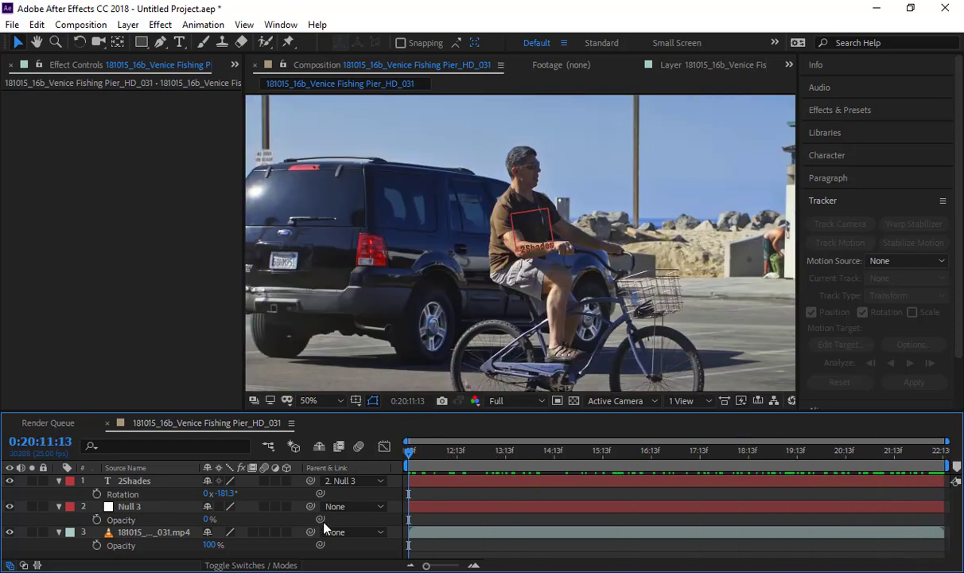
key(space)
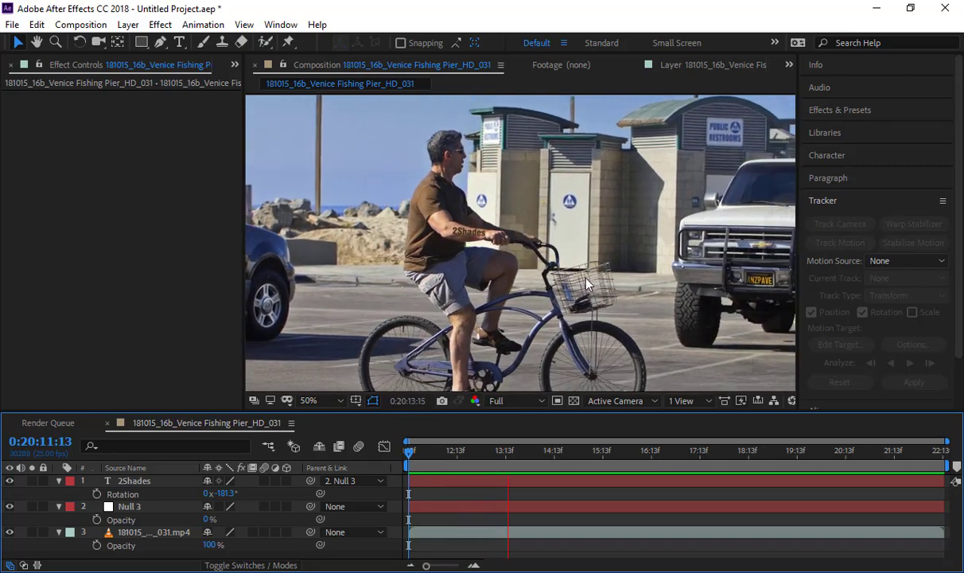
key(space)
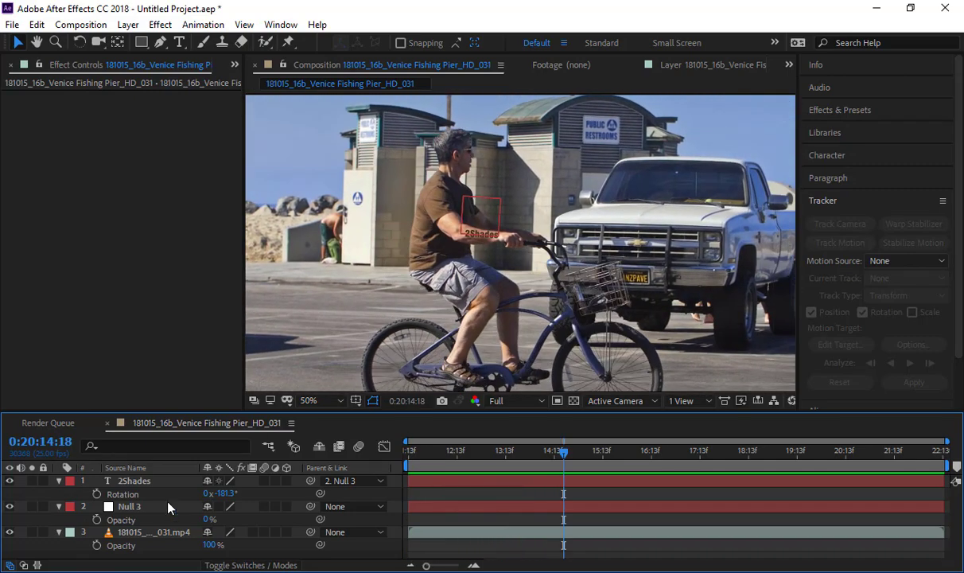
- Collapse the open properties of all three layers and clear the layer selection
key(ctrl+a)
key(u)
key(u)
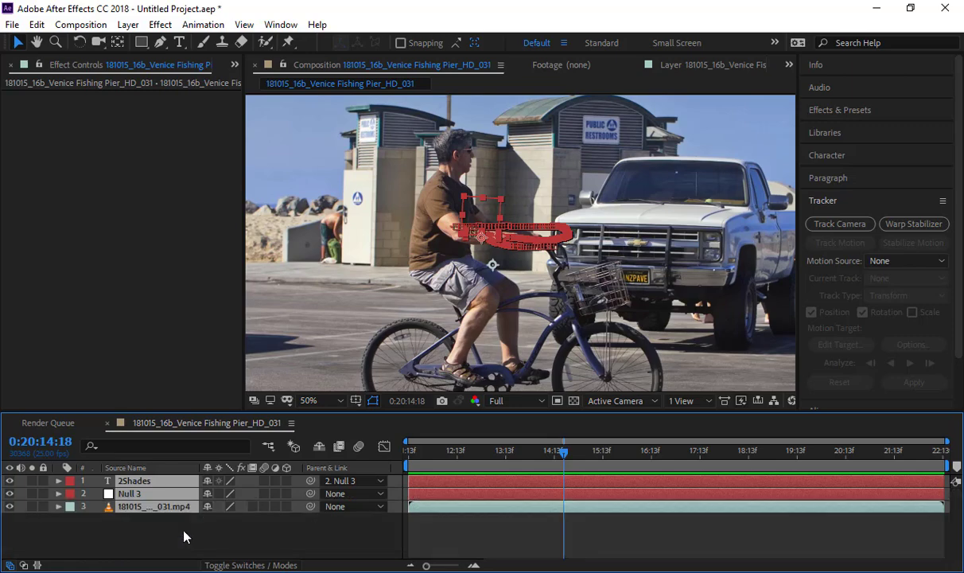
click(184, 537)
- Select the Venice fishing pier clip as motion source and set its current track to None
click(891, 260)
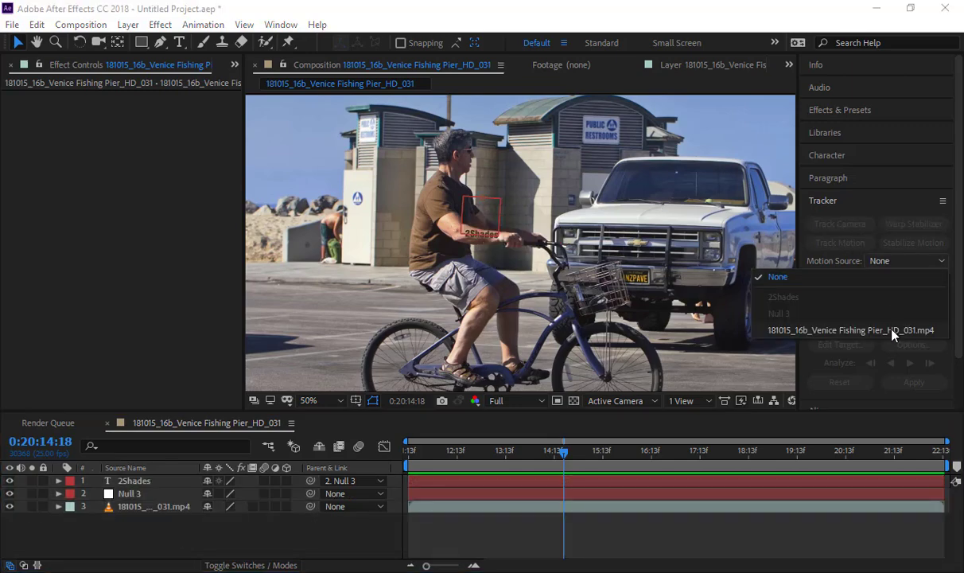
click(894, 333)
click(908, 278)
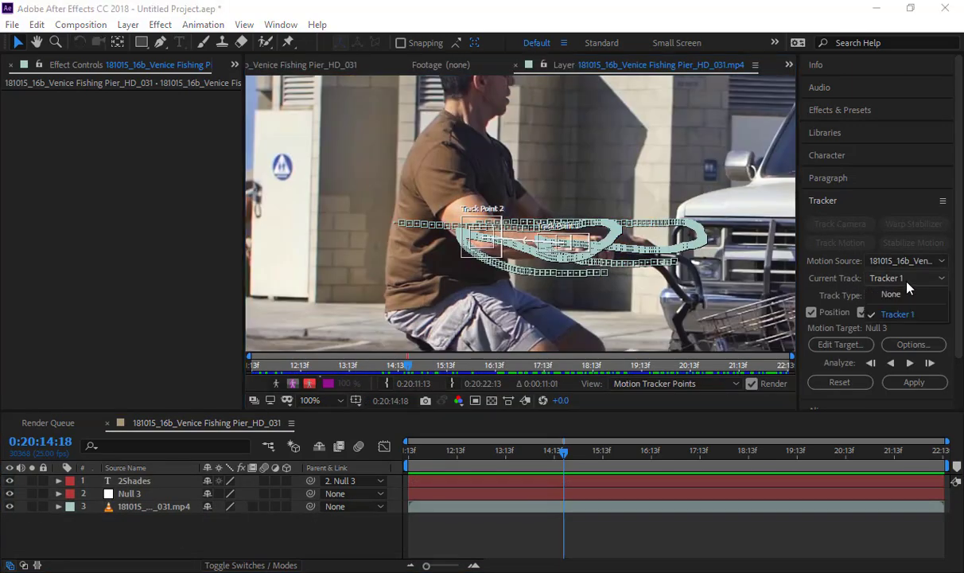
click(908, 284)
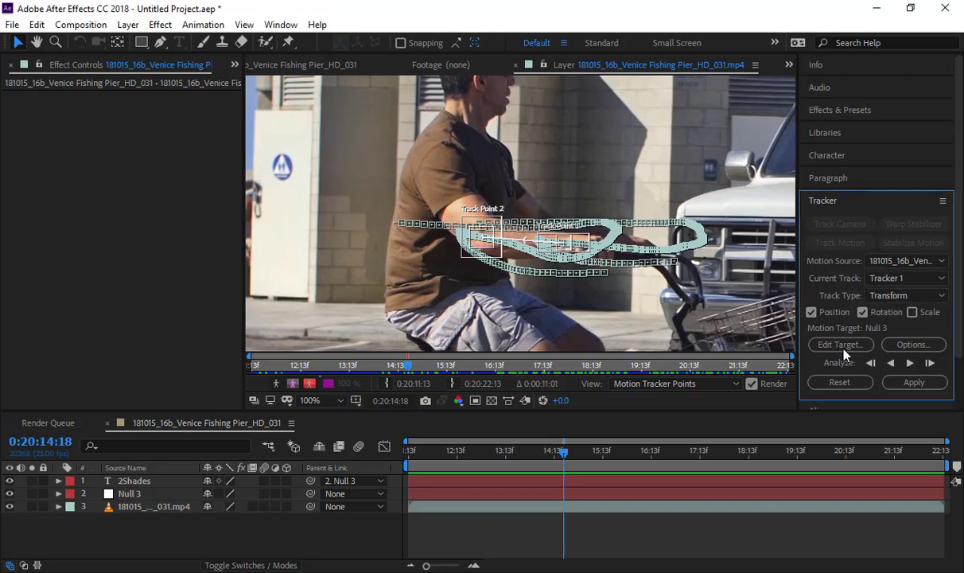
click(889, 278)
click(824, 261)
click(884, 277)
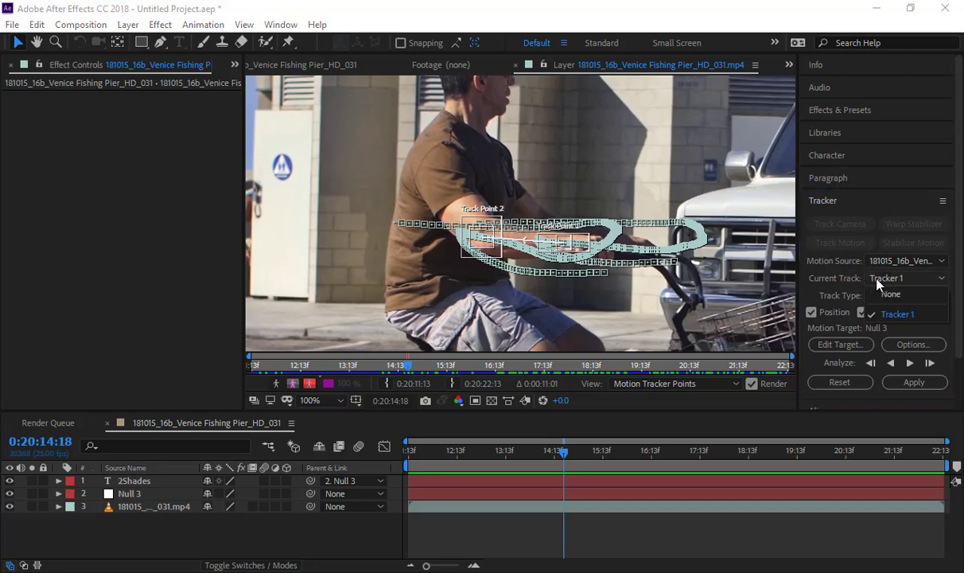
click(882, 296)
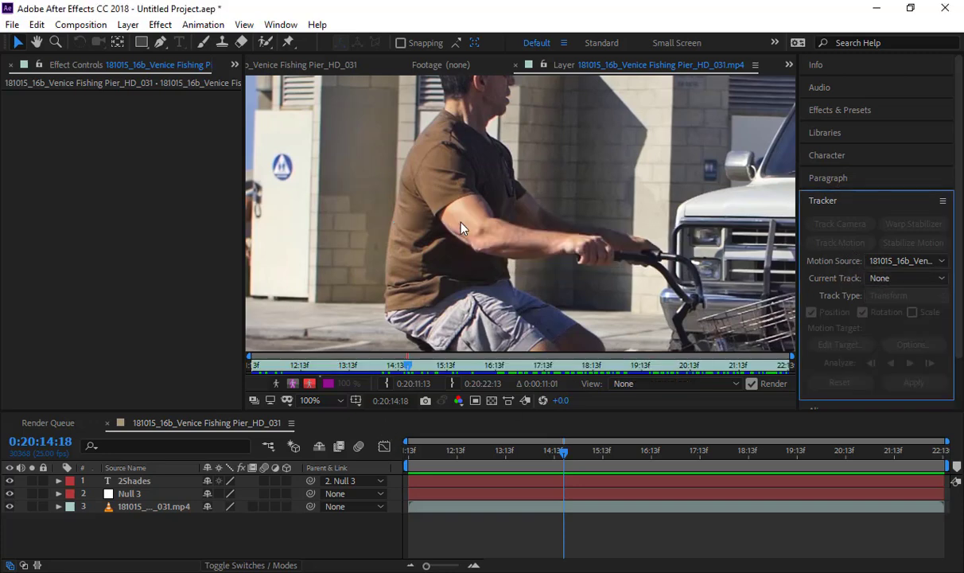
- Start a new motion track on the fishing pier clip, with rotation tracked in addition to position
click(442, 214)
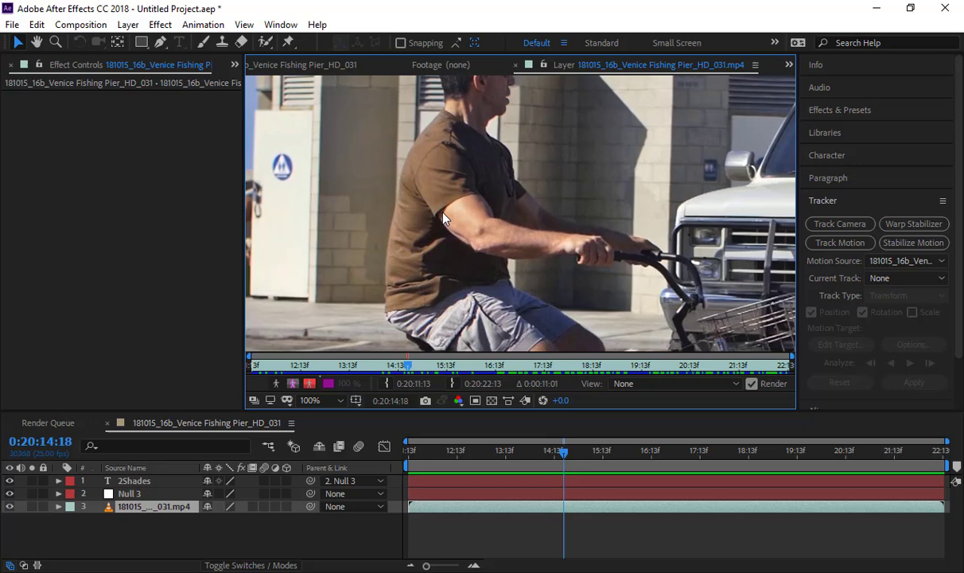
click(841, 243)
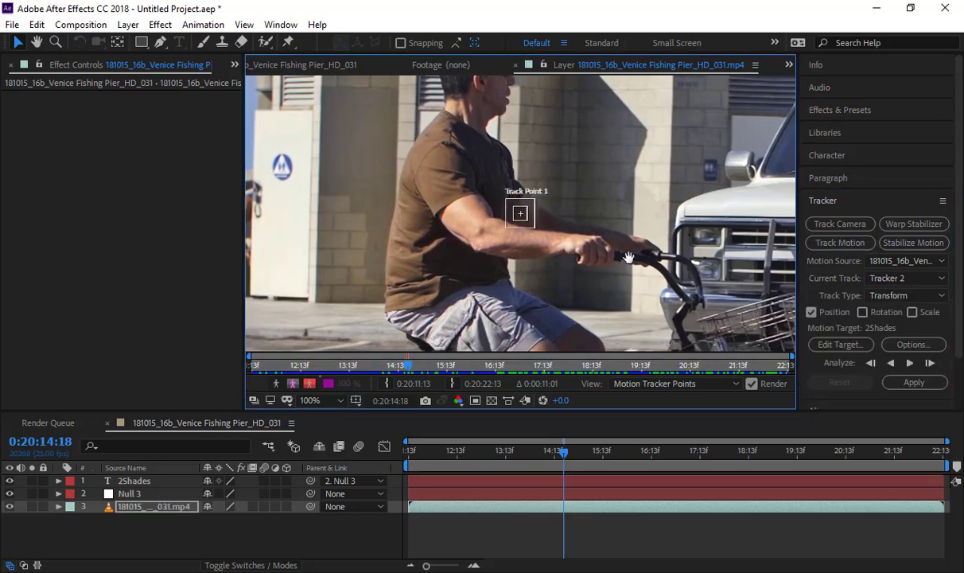
drag(628, 257, 746, 109)
scroll(628, 188, down, 1)
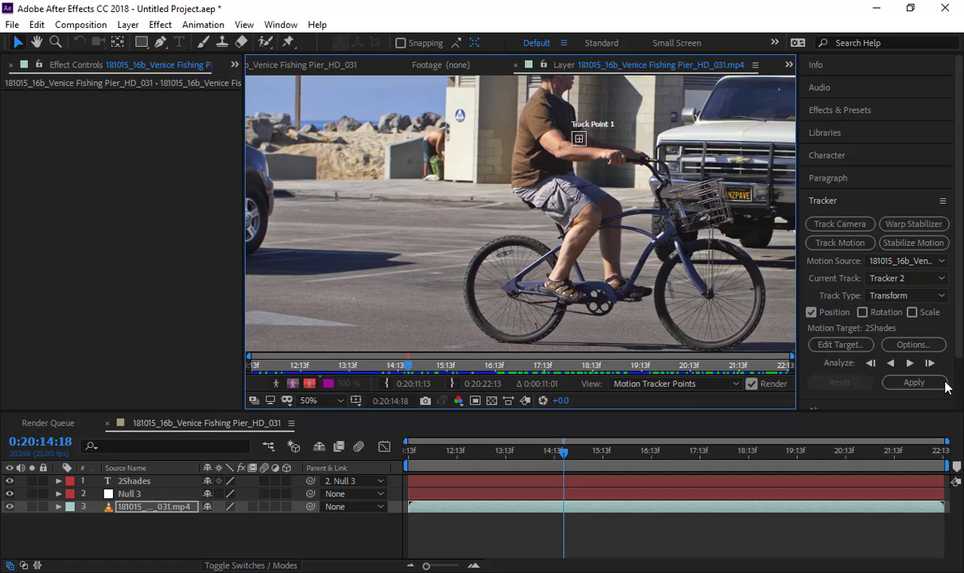
click(863, 312)
scroll(674, 228, up, 1)
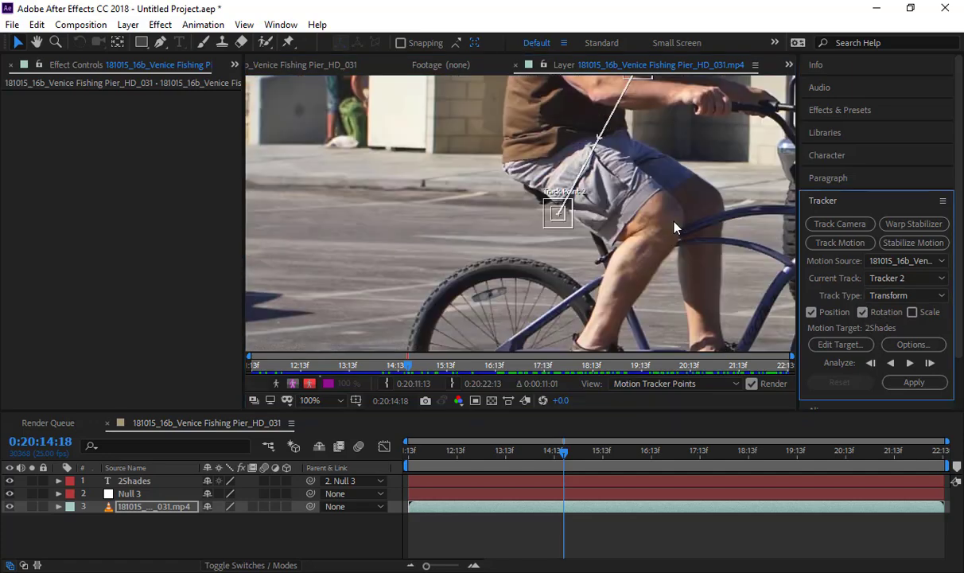
scroll(660, 213, down, 1)
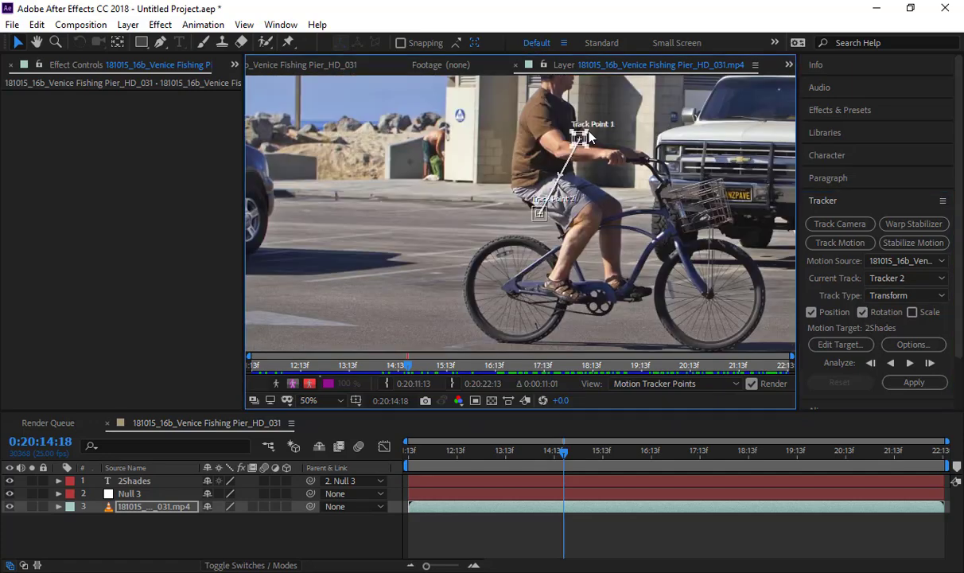
- Place Track Point 1 on the bicycle's rear wheel hub and Track Point 2 on the front hub, fitting Track Point 2's regions around it
click(584, 139)
drag(581, 139, 513, 288)
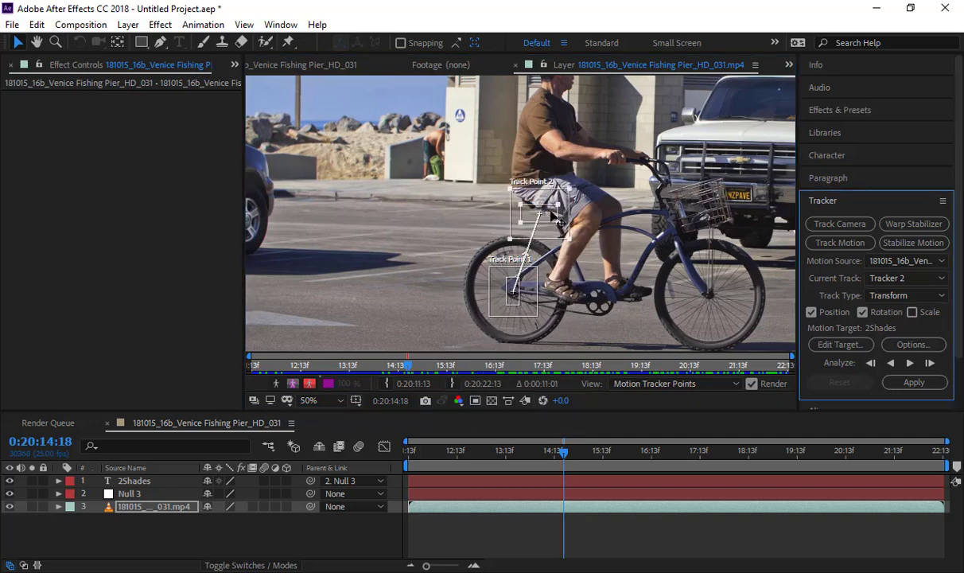
drag(541, 211, 717, 300)
scroll(718, 300, up, 2)
drag(555, 208, 641, 218)
drag(727, 141, 676, 168)
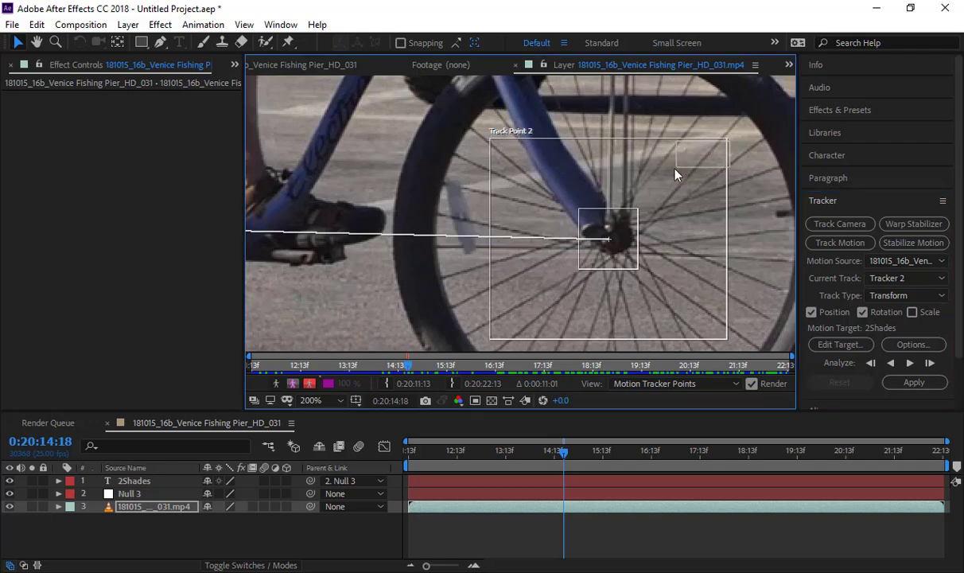
drag(725, 140, 727, 196)
- Resize Track Point 1's feature and search regions so they surround the rear wheel hub with an even margin
key(space)
drag(310, 259, 652, 215)
drag(269, 139, 490, 112)
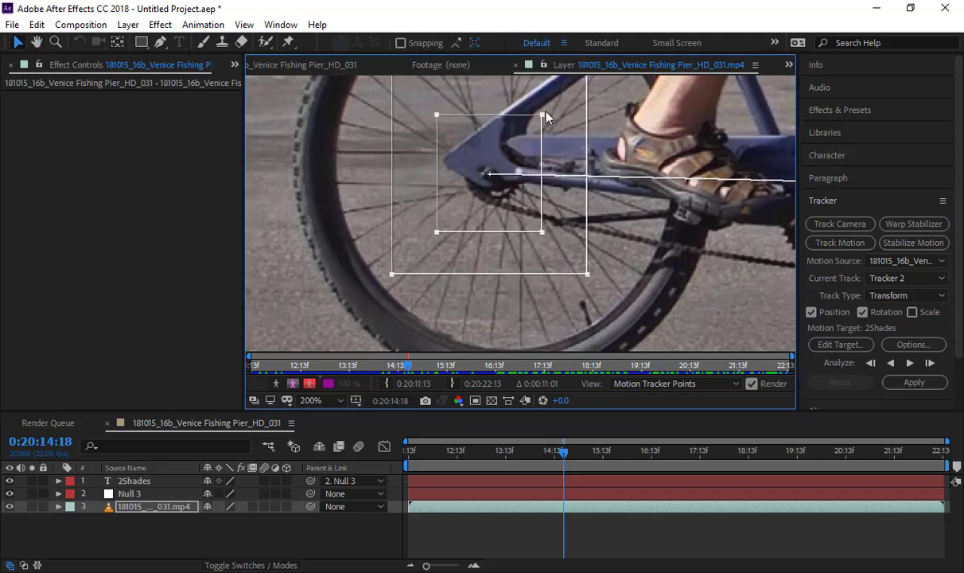
mouse_move(585, 137)
mouse_down()
mouse_move(587, 196)
mouse_move(596, 126)
mouse_up()
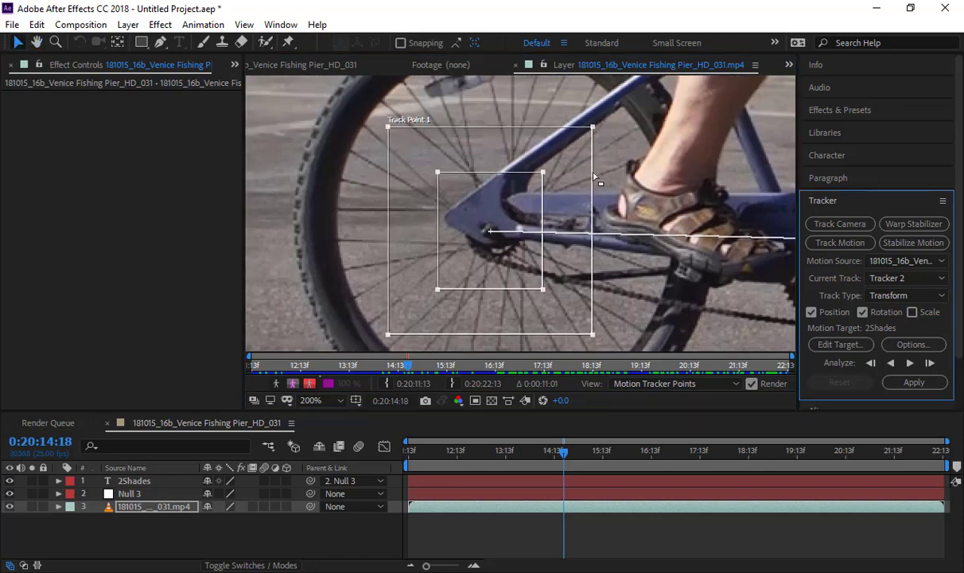
- Analyze both wheel hub track points backward to the clip's first frame
scroll(595, 177, down, 1)
scroll(595, 177, down, 2)
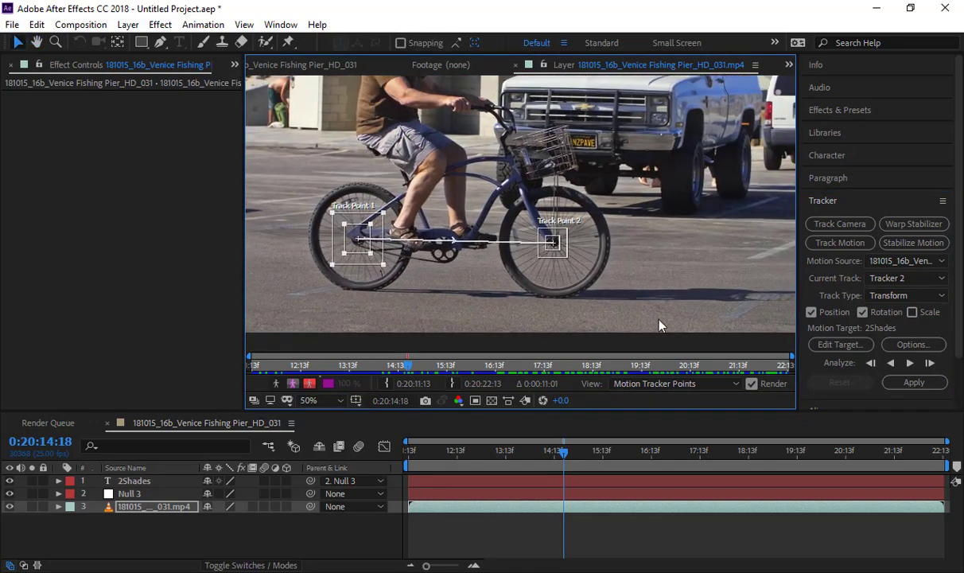
click(888, 364)
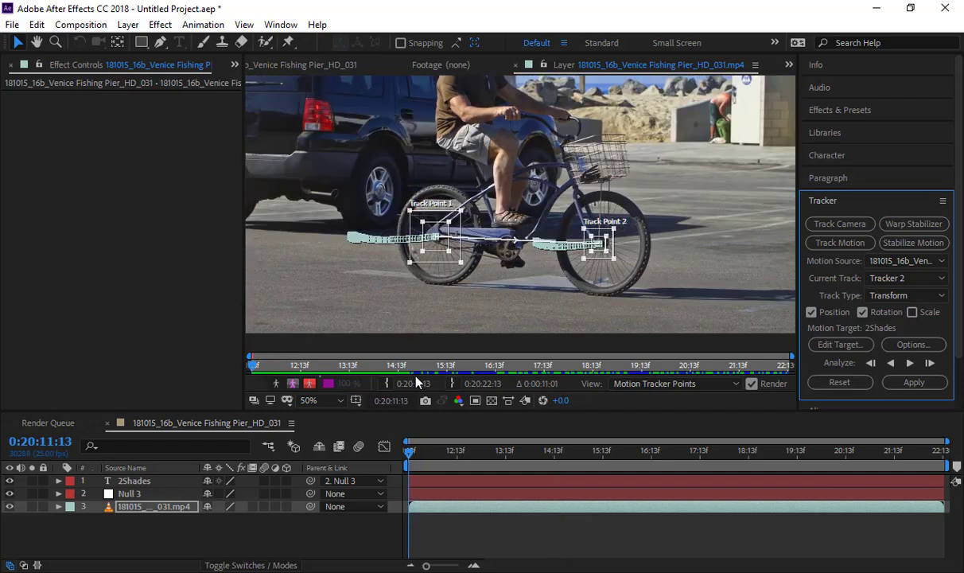
- Return to 0:20:14:13 and analyze the wheel hub track points forward from there
click(405, 366)
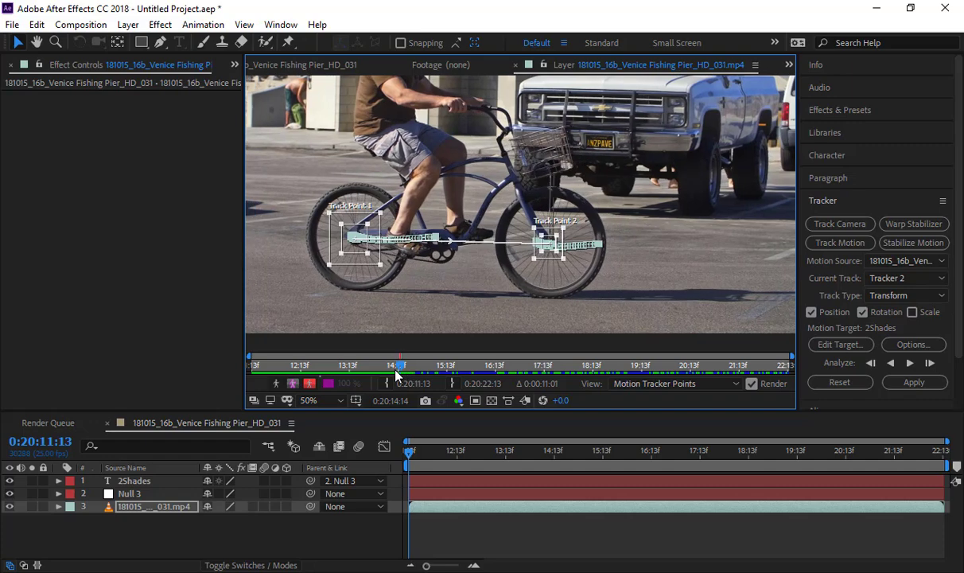
drag(404, 371, 391, 372)
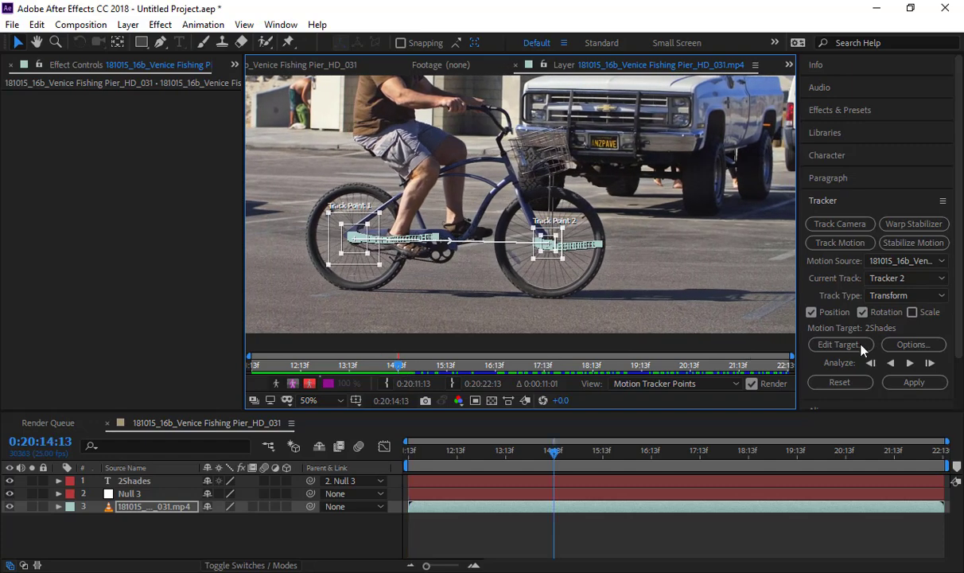
click(912, 363)
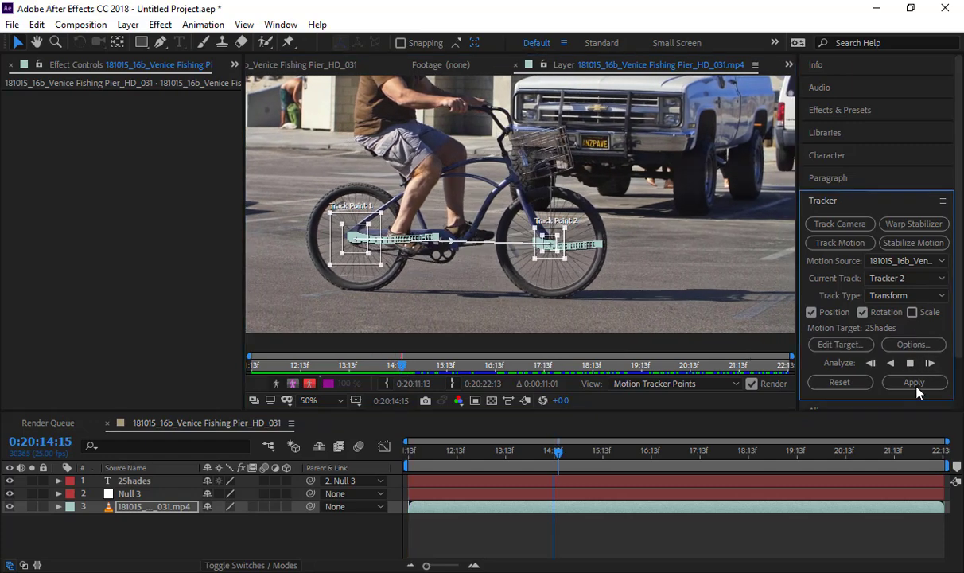